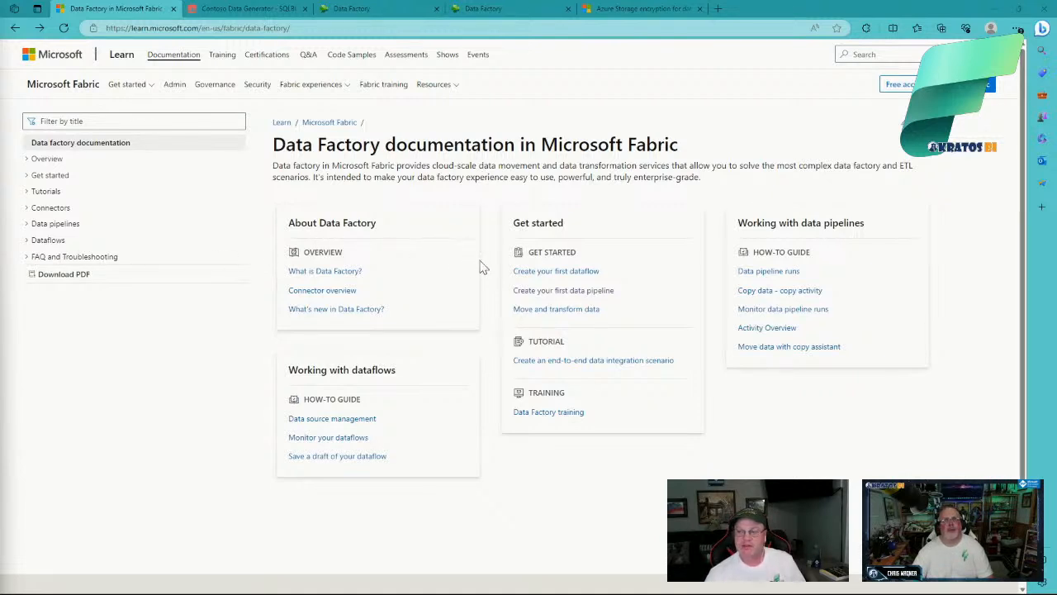
Step: Open the 'Create your first data pipeline' quickstart and read through its Public Holidays tutorial steps
click(543, 292)
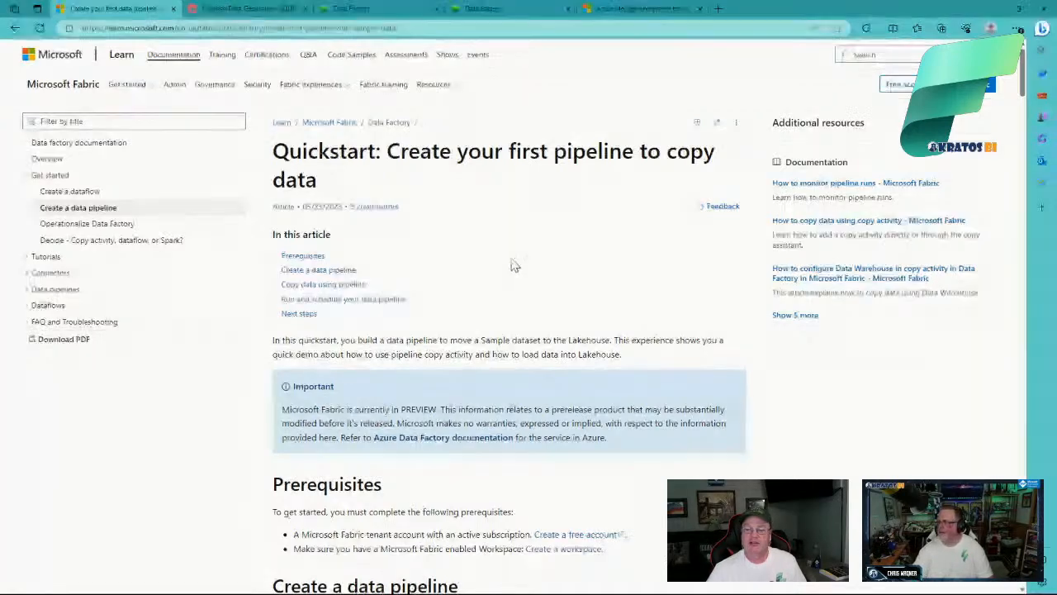
scroll(510, 260, down, 1)
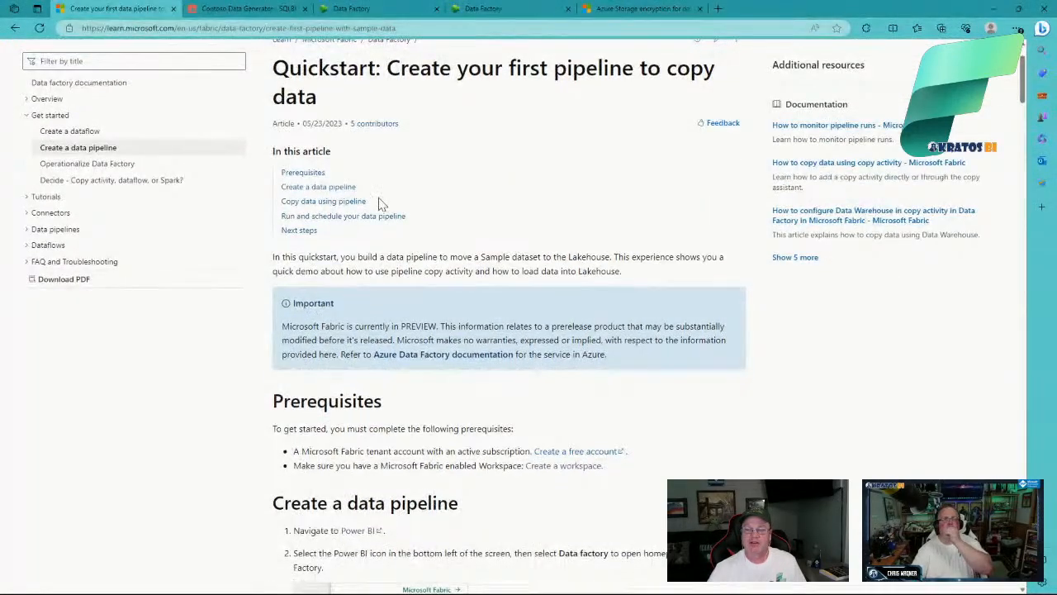
scroll(461, 213, down, 4)
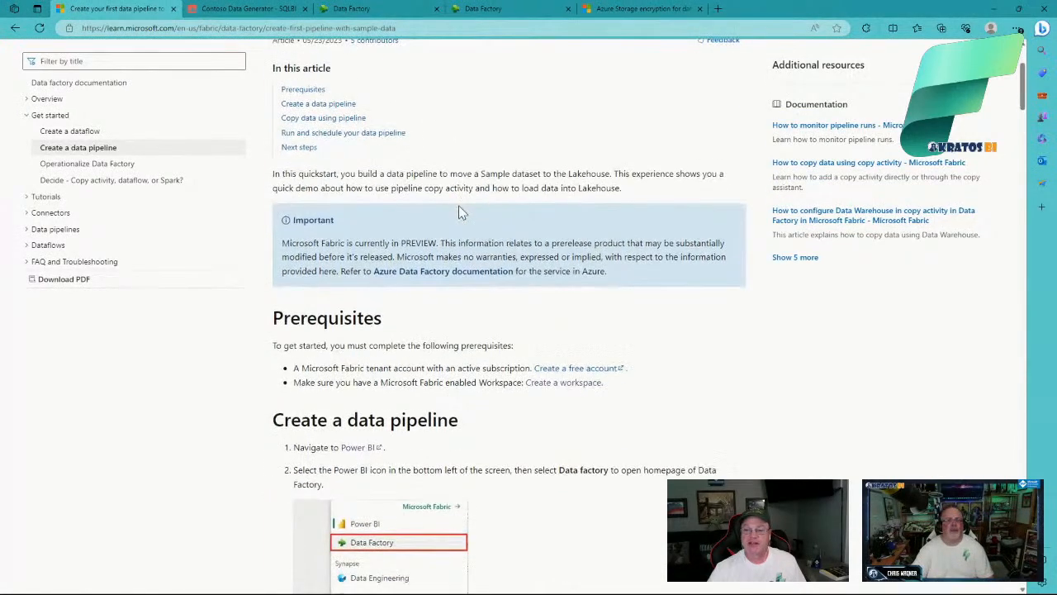
scroll(560, 220, down, 5)
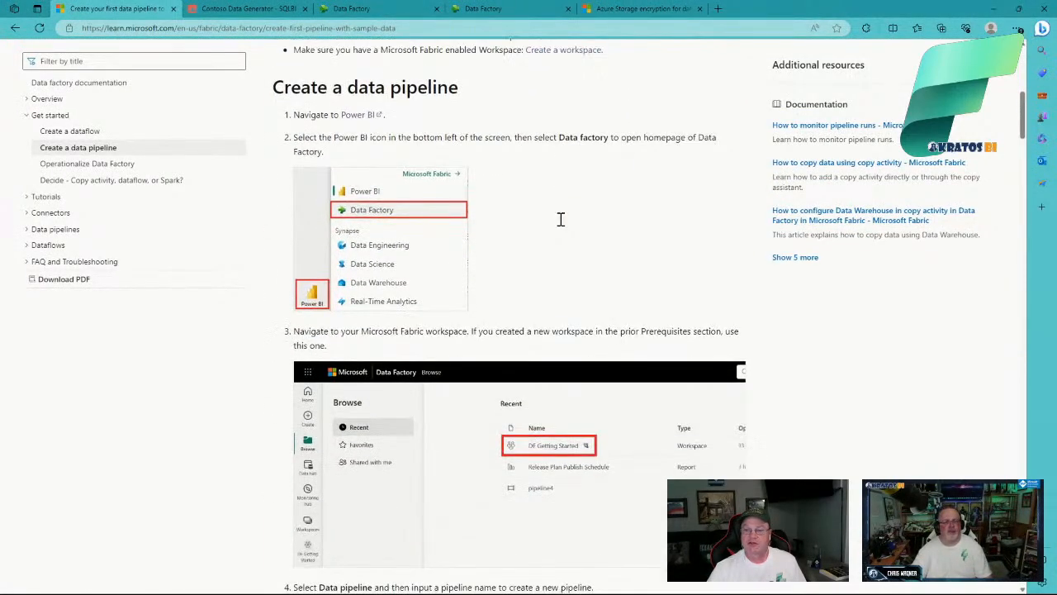
scroll(562, 225, down, 1)
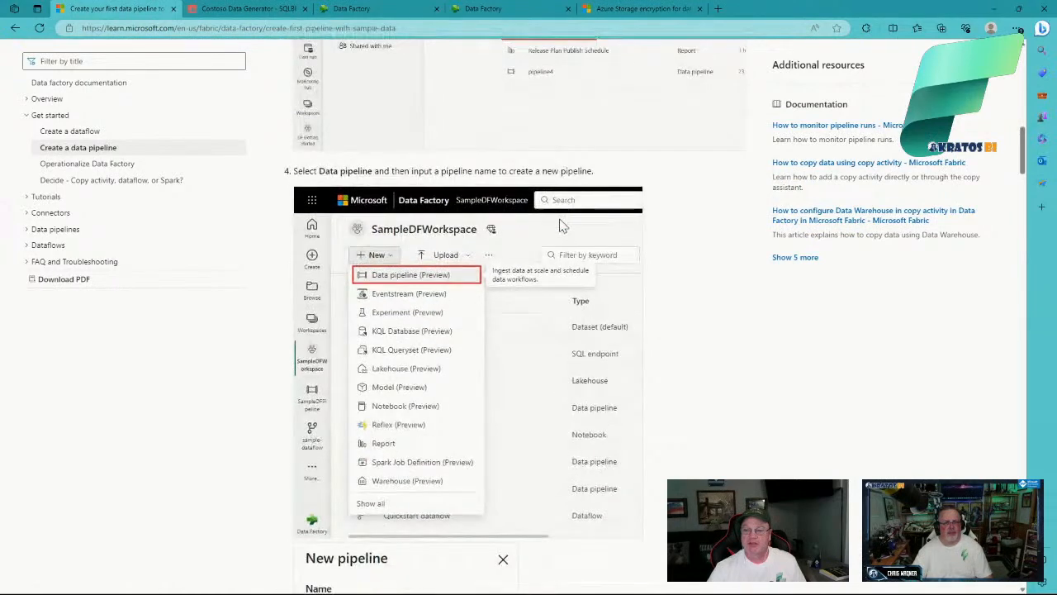
scroll(560, 225, down, 4)
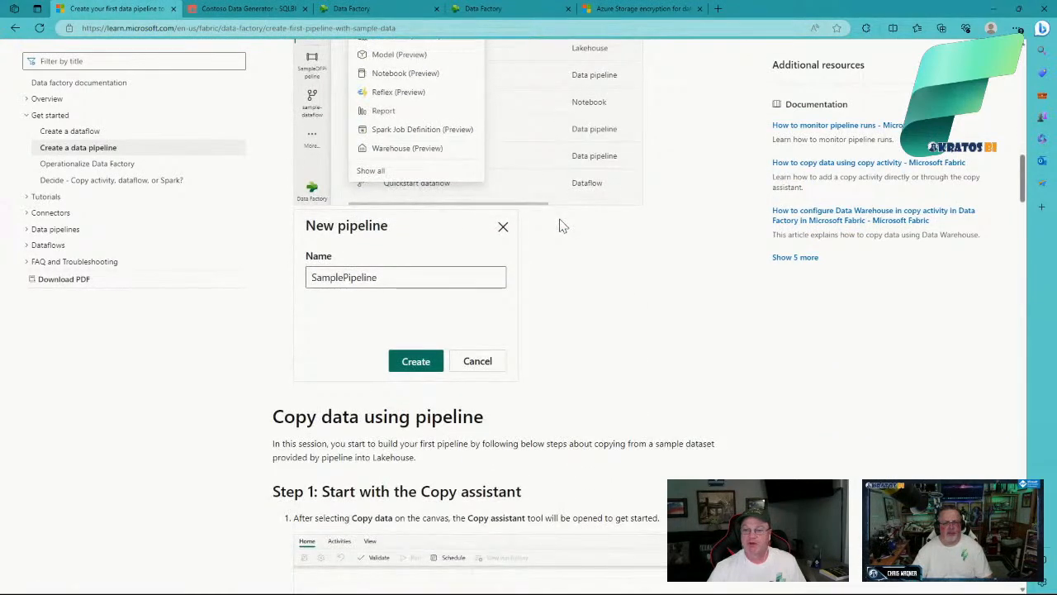
scroll(560, 225, down, 2)
scroll(560, 224, down, 5)
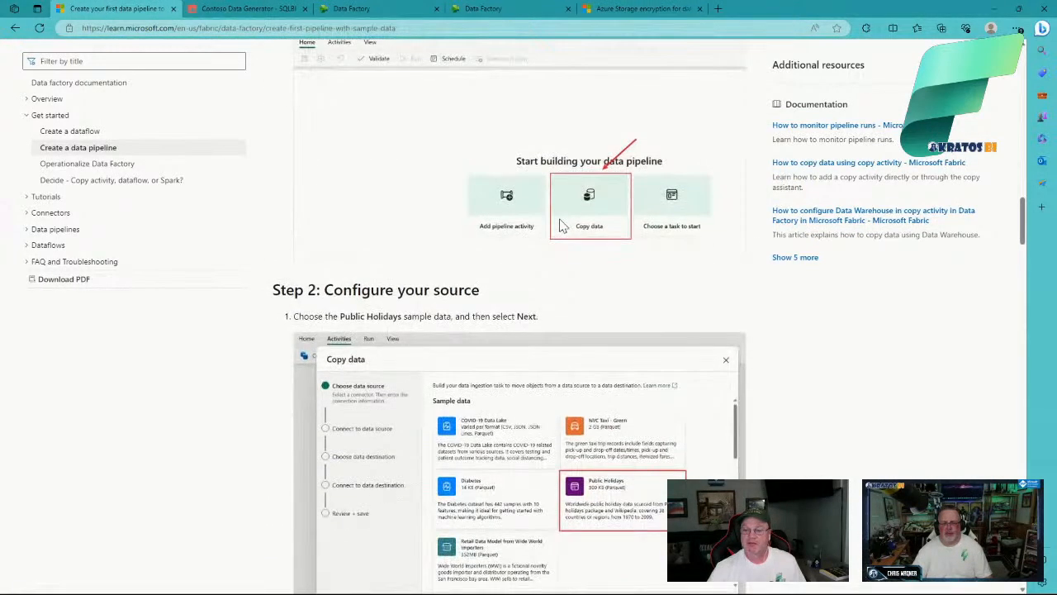
scroll(560, 224, down, 4)
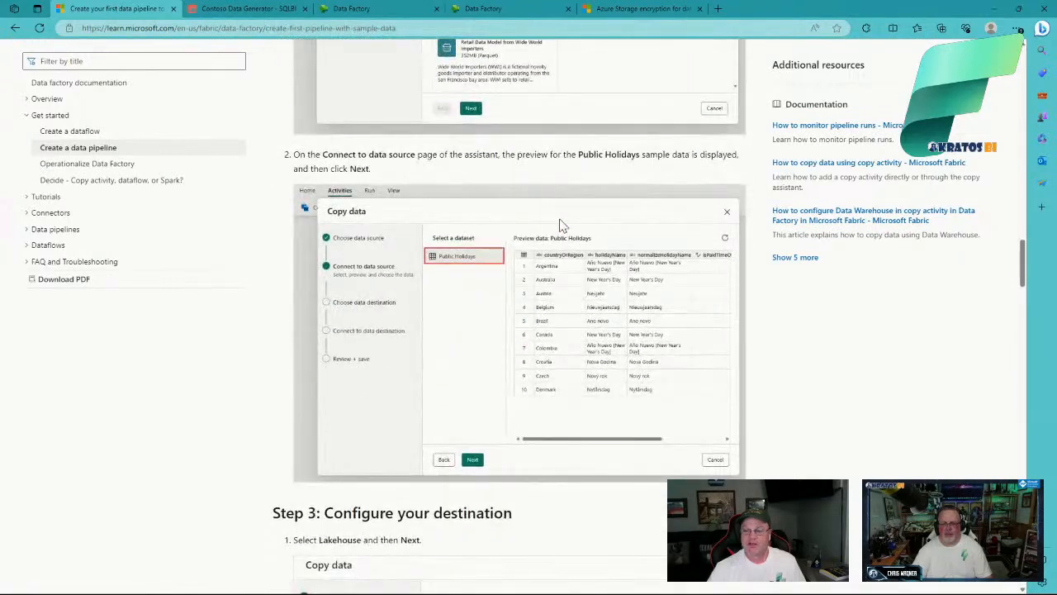
scroll(561, 225, down, 2)
scroll(560, 225, down, 1)
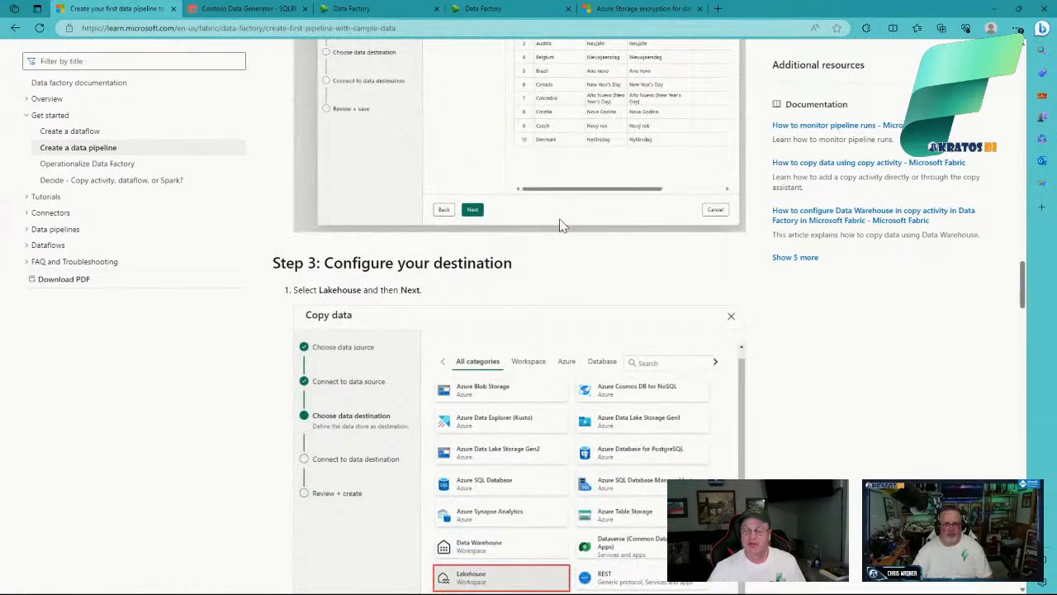
scroll(560, 225, down, 2)
scroll(560, 225, down, 2)
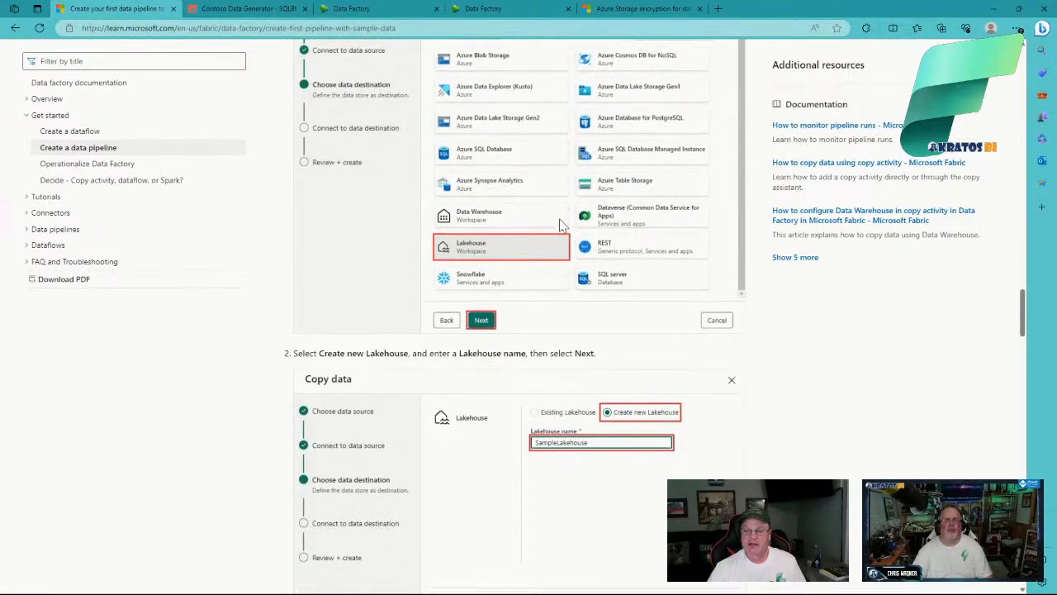
scroll(560, 224, down, 5)
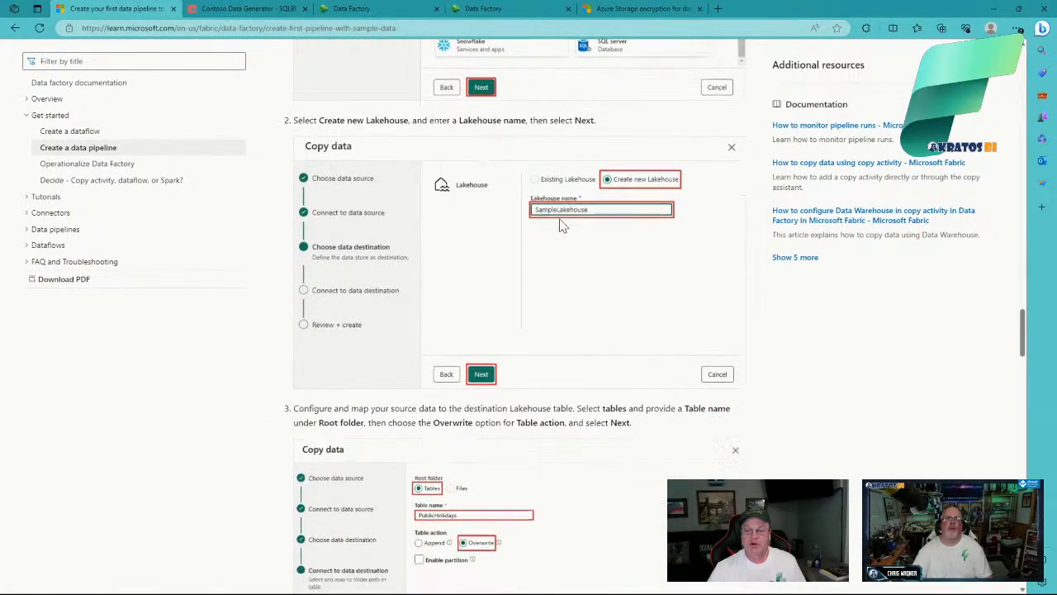
scroll(560, 225, down, 2)
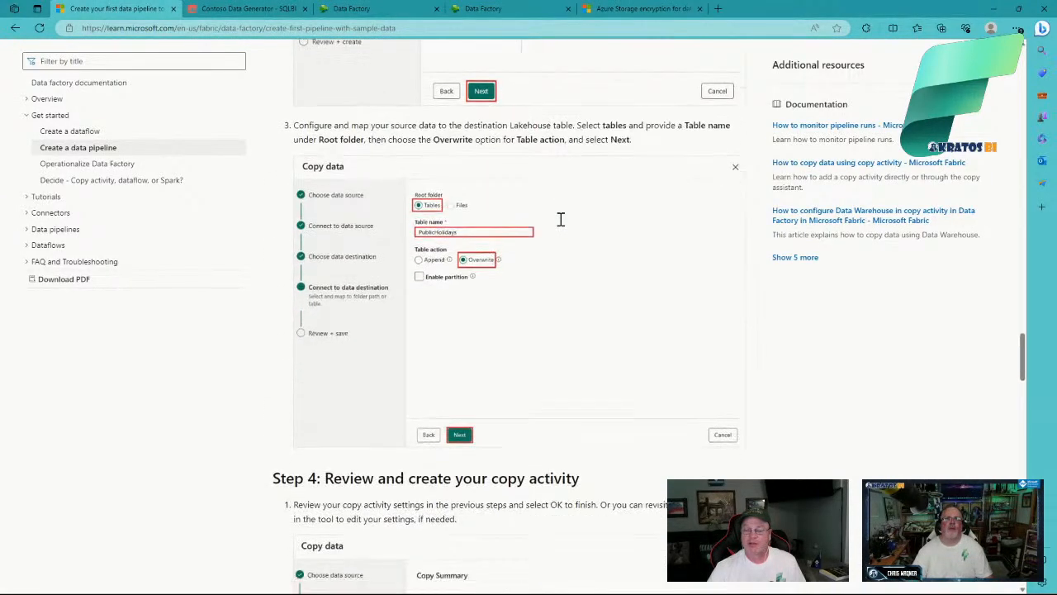
scroll(560, 225, up, 10)
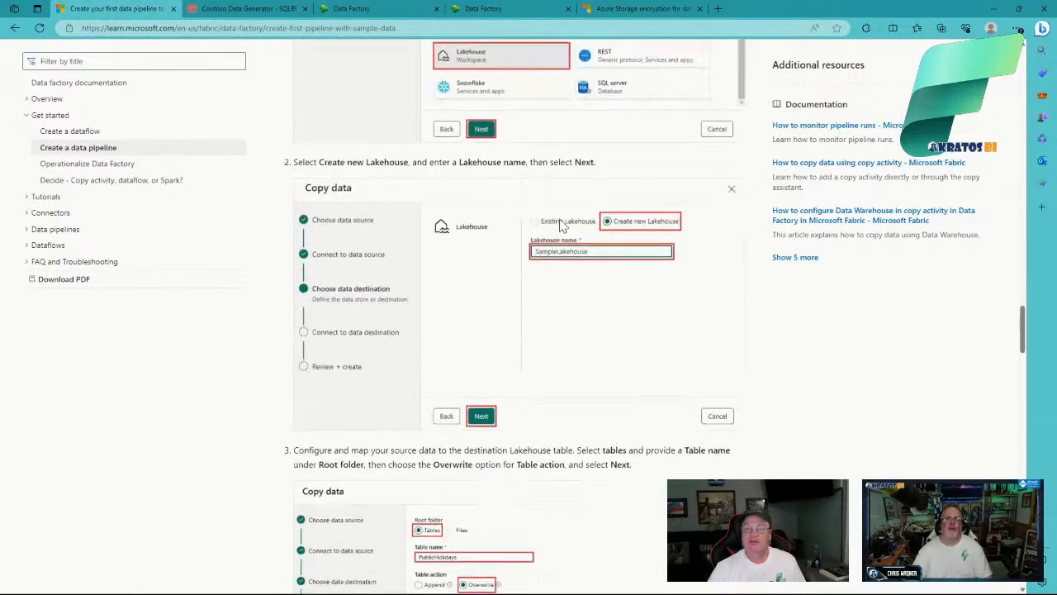
scroll(560, 224, up, 3)
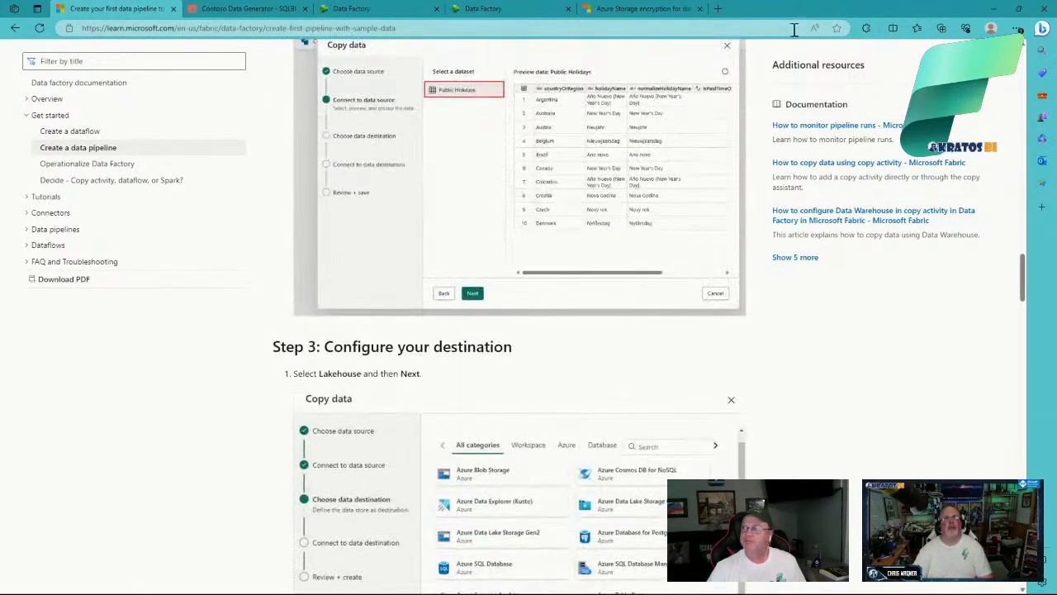
Step: Minimize Edge and Notepad++ and bring SQL Server Management Studio to the front
click(998, 12)
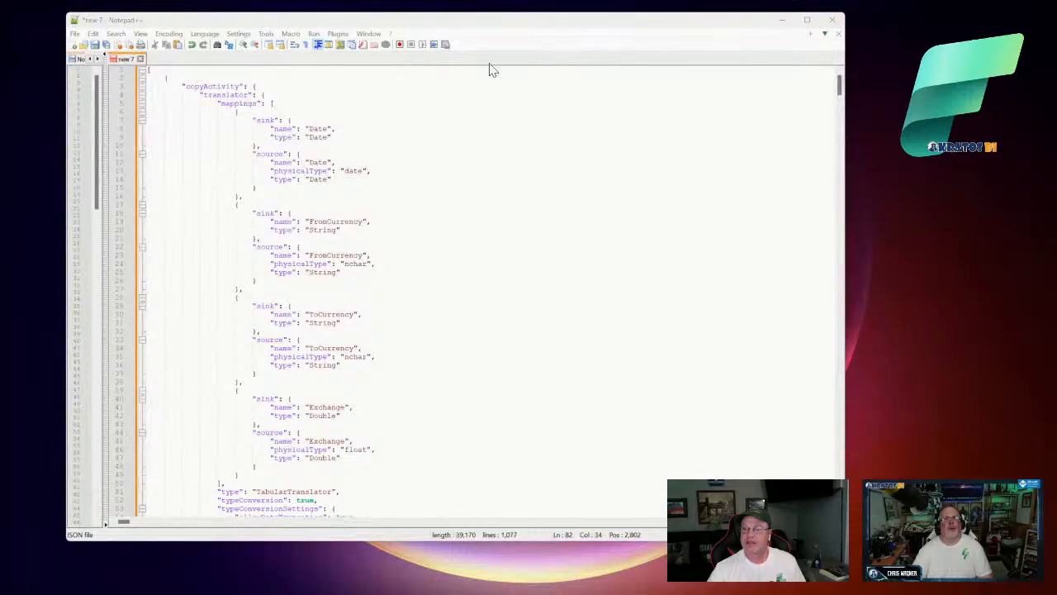
click(780, 21)
mouse_move(495, 586)
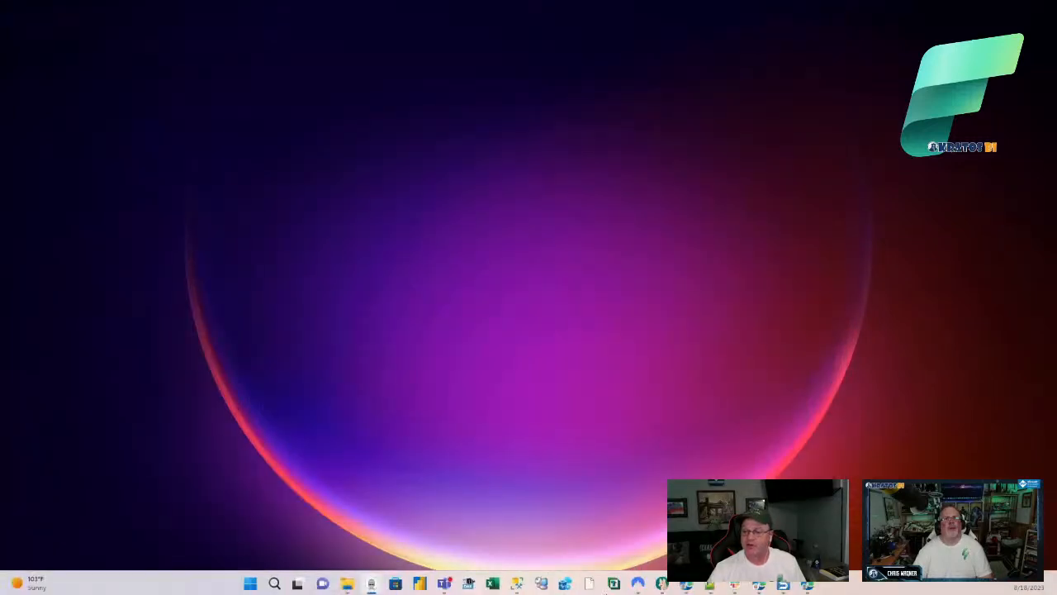
click(518, 582)
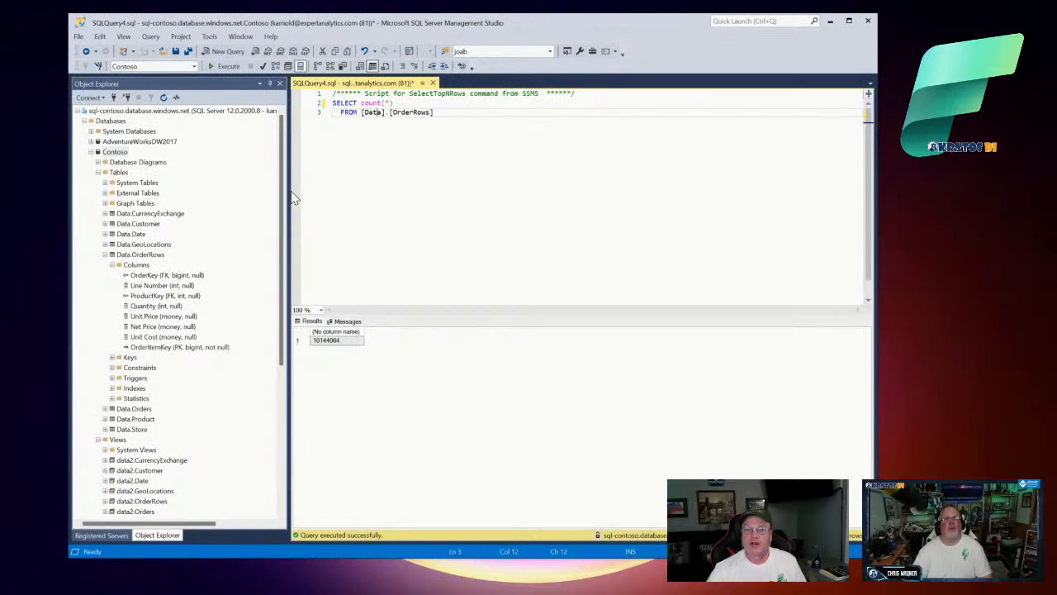
Step: Widen Object Explorer and collapse the Data.OrderRows column list
drag(288, 191, 346, 196)
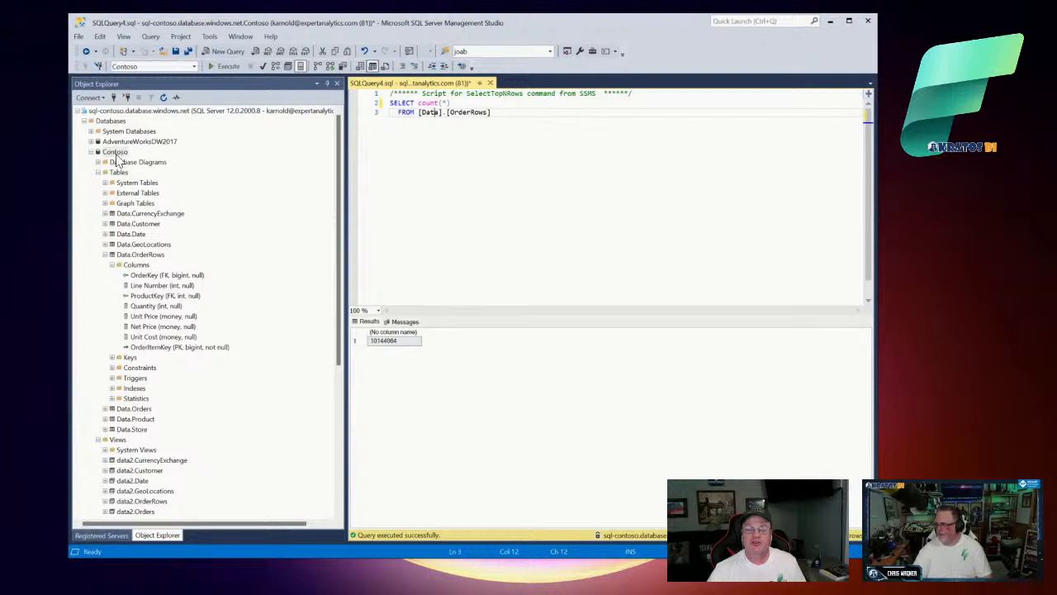
scroll(157, 177, down, 1)
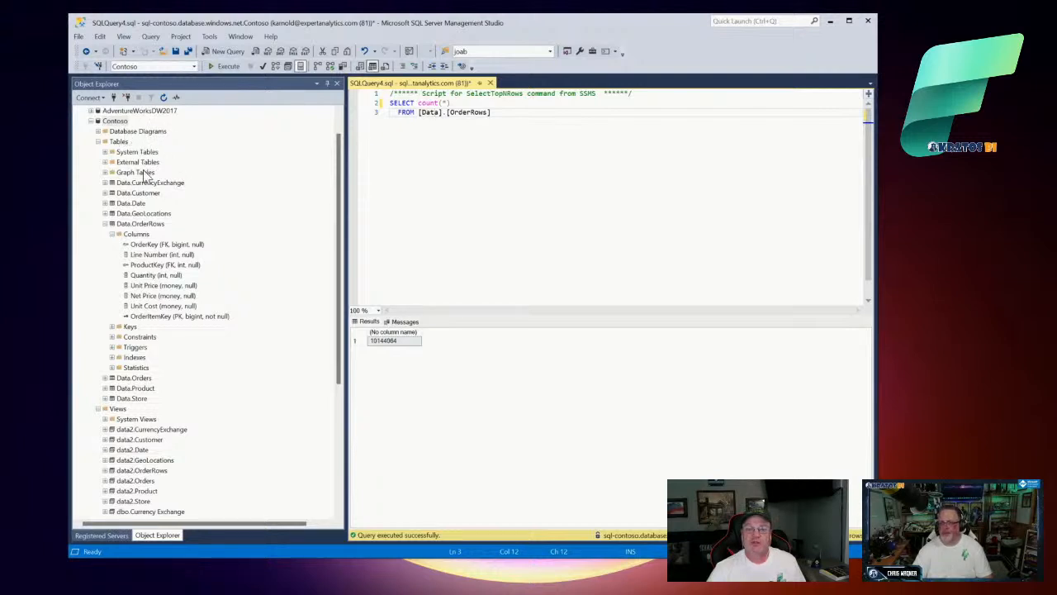
click(106, 224)
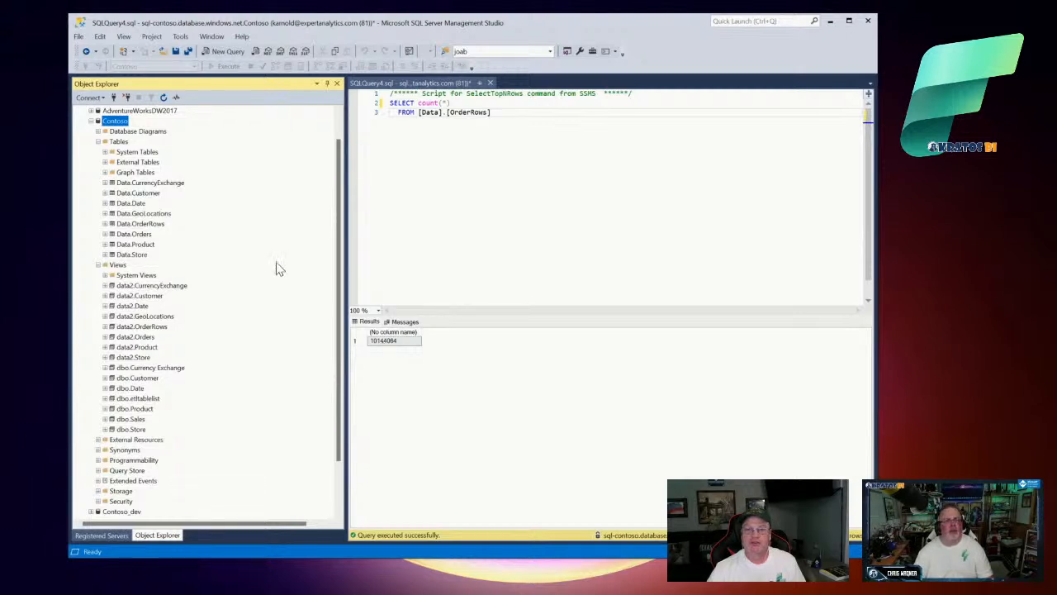
click(127, 185)
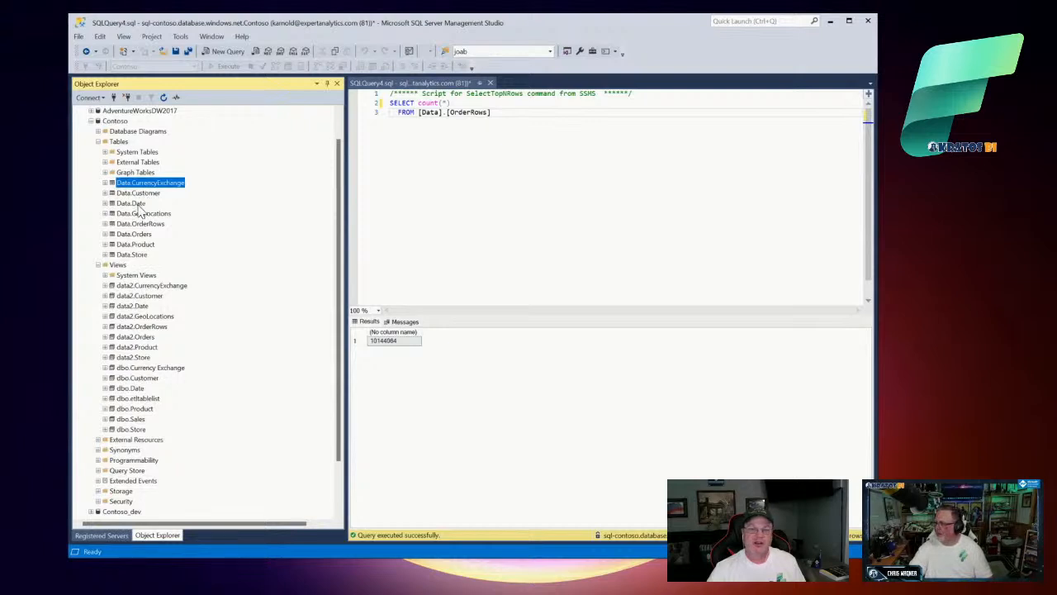
scroll(151, 205, down, 2)
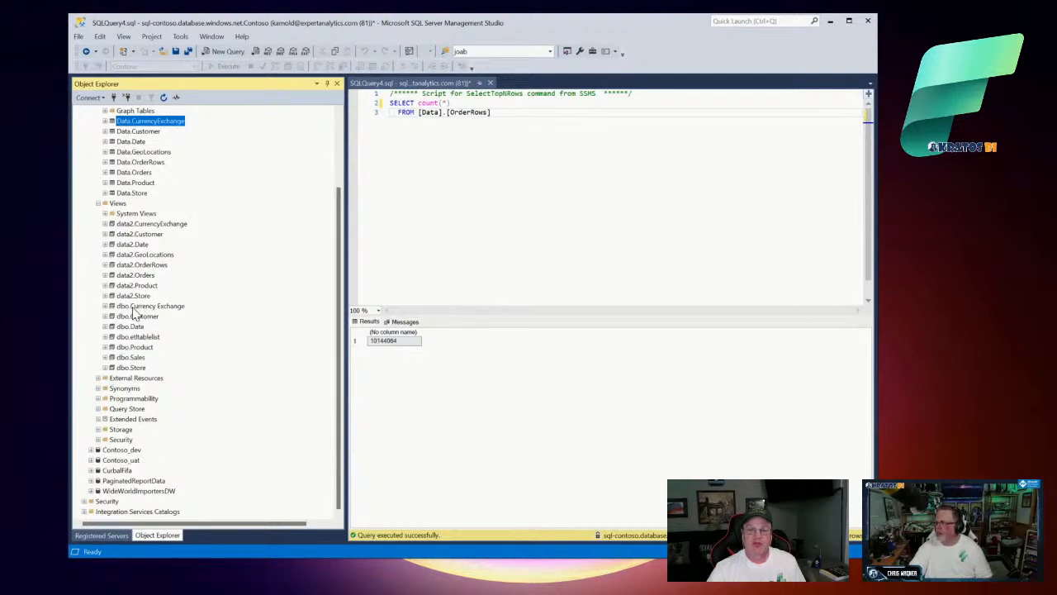
click(133, 307)
click(135, 316)
click(136, 327)
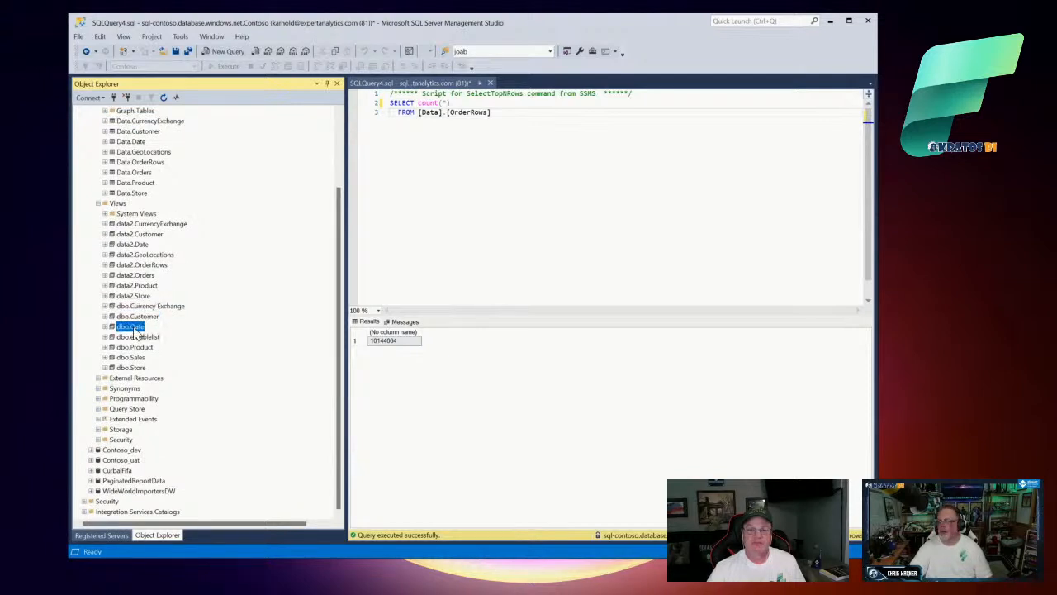
click(136, 337)
click(135, 348)
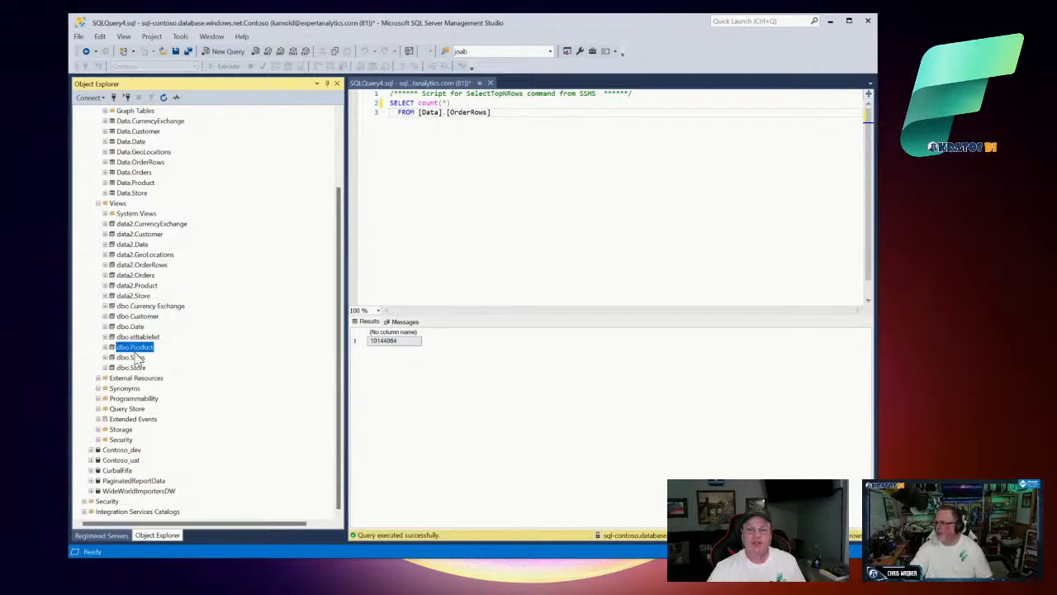
click(136, 357)
click(136, 369)
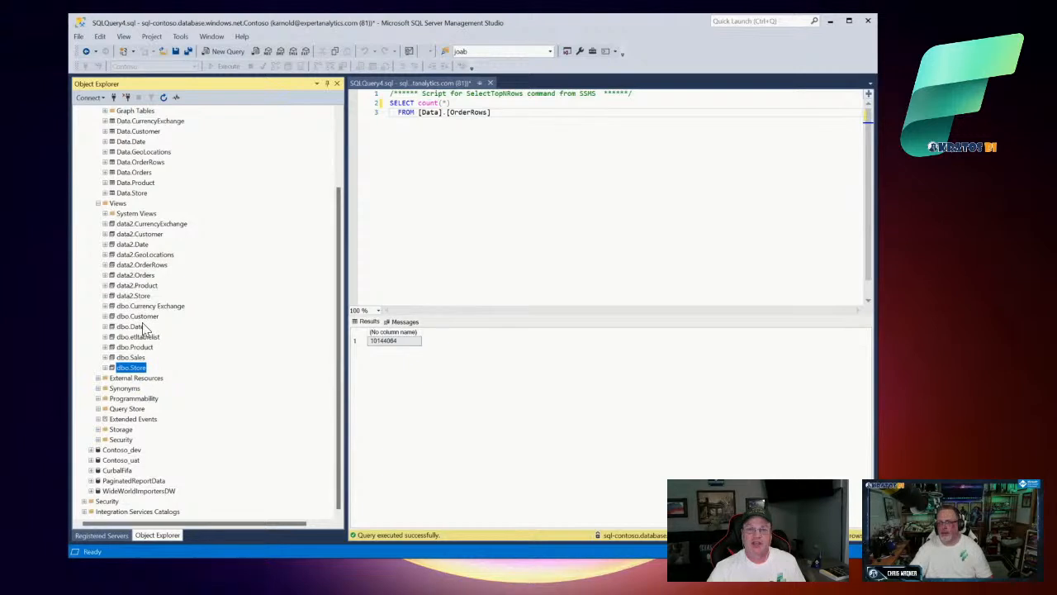
scroll(142, 328, up, 1)
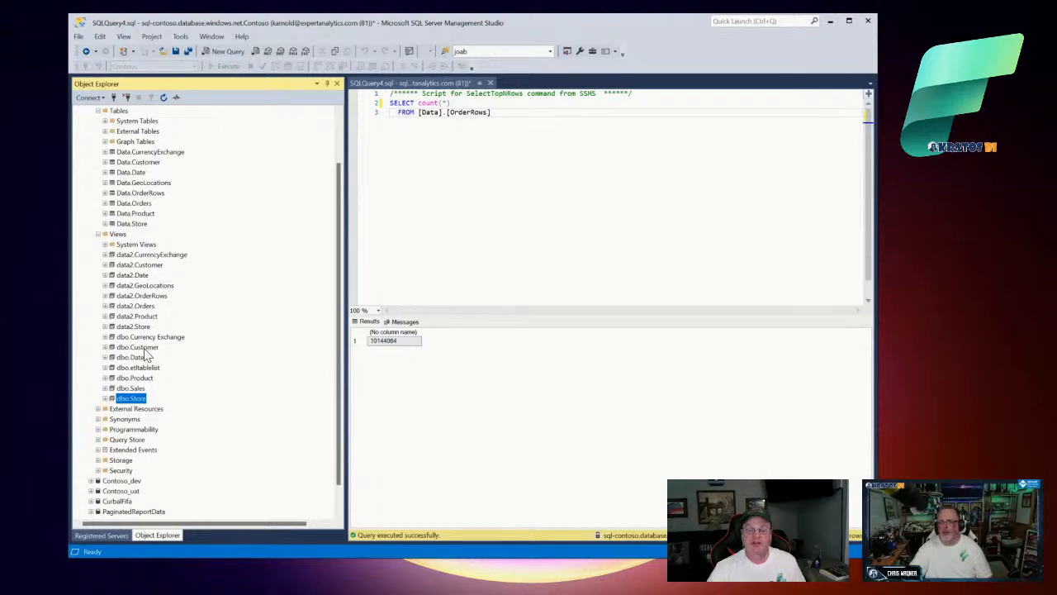
click(105, 203)
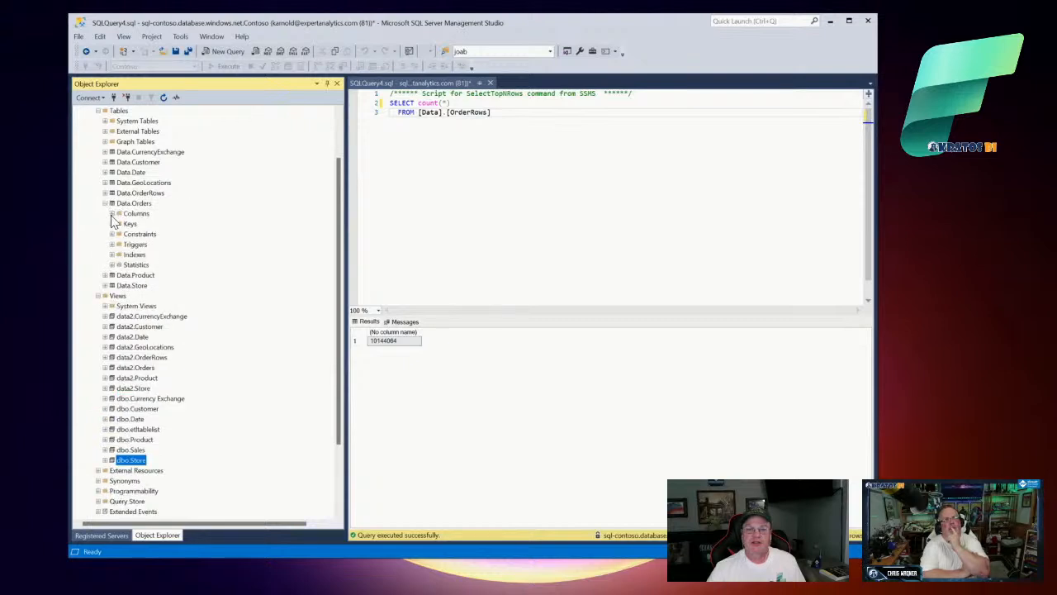
Step: Expand the Columns folder of Data.Orders to show OrderKey through Currency Code
click(113, 214)
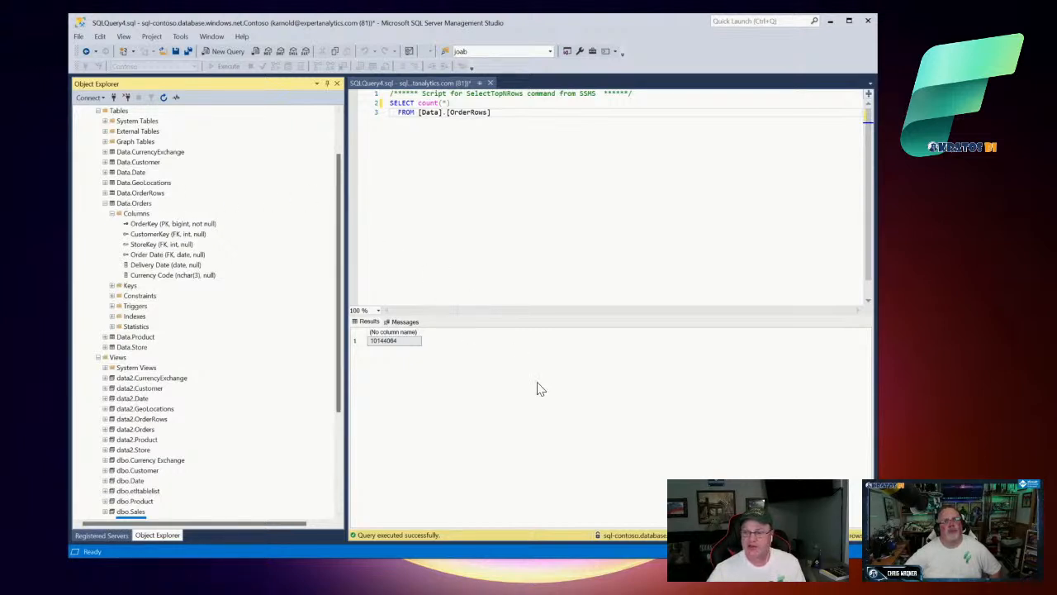
mouse_move(610, 594)
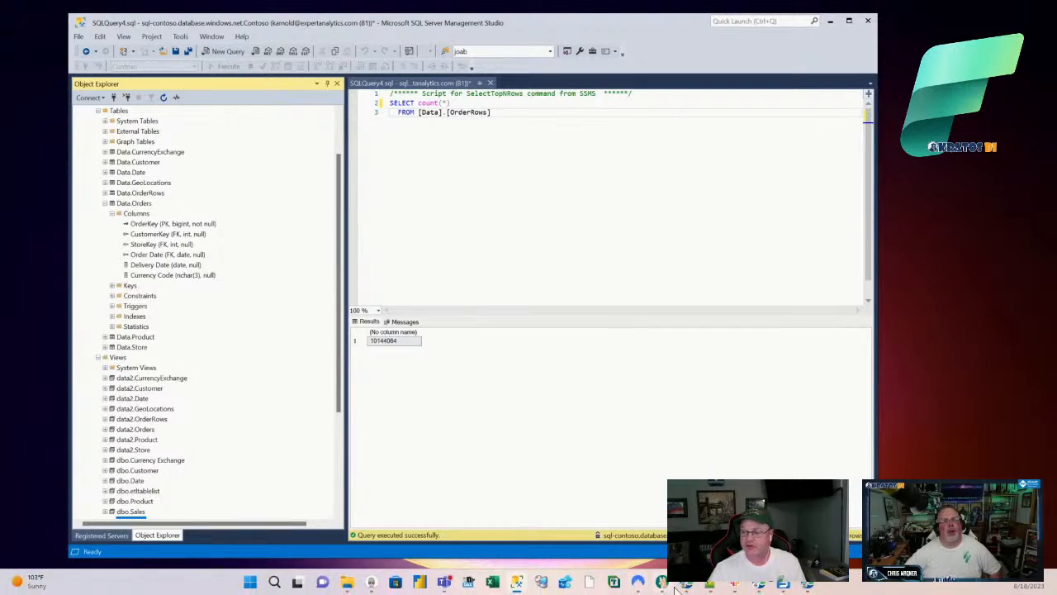
Step: Return to the create-a-data-pipeline article in Edge and expand its Connectors navigation node
click(810, 584)
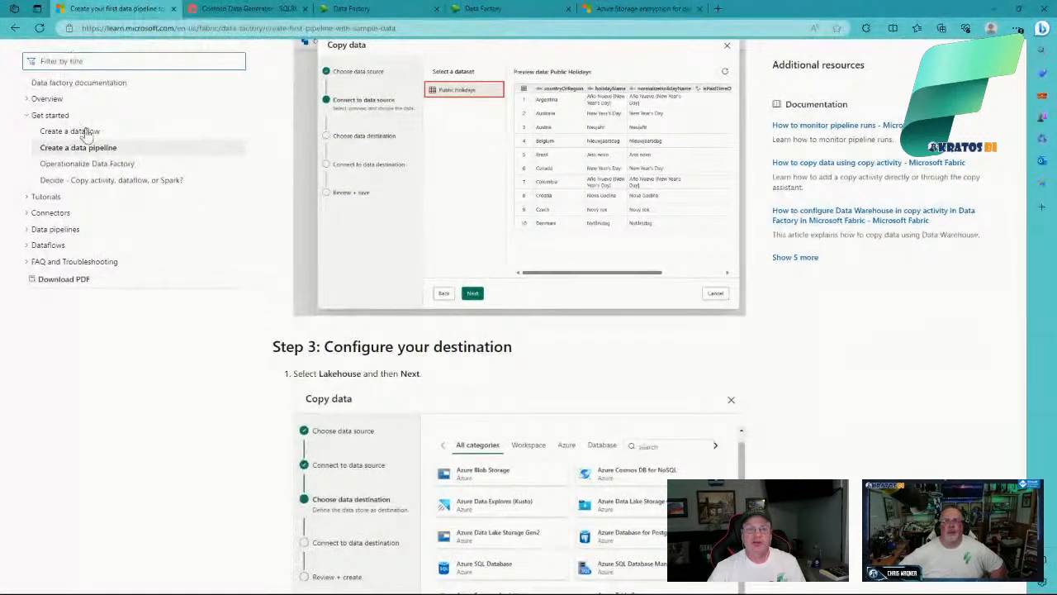
click(27, 213)
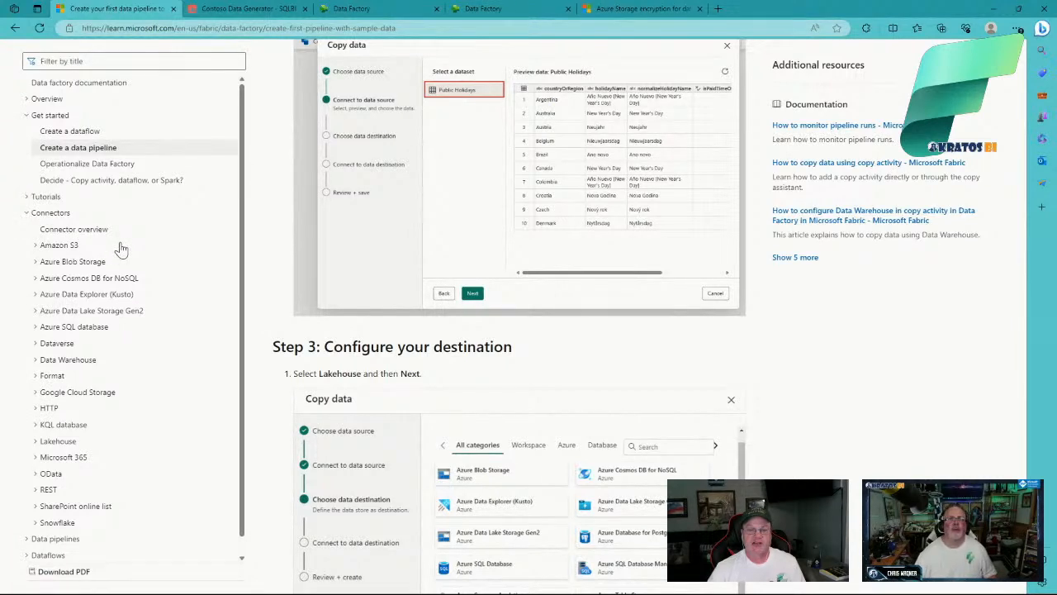
scroll(120, 248, down, 1)
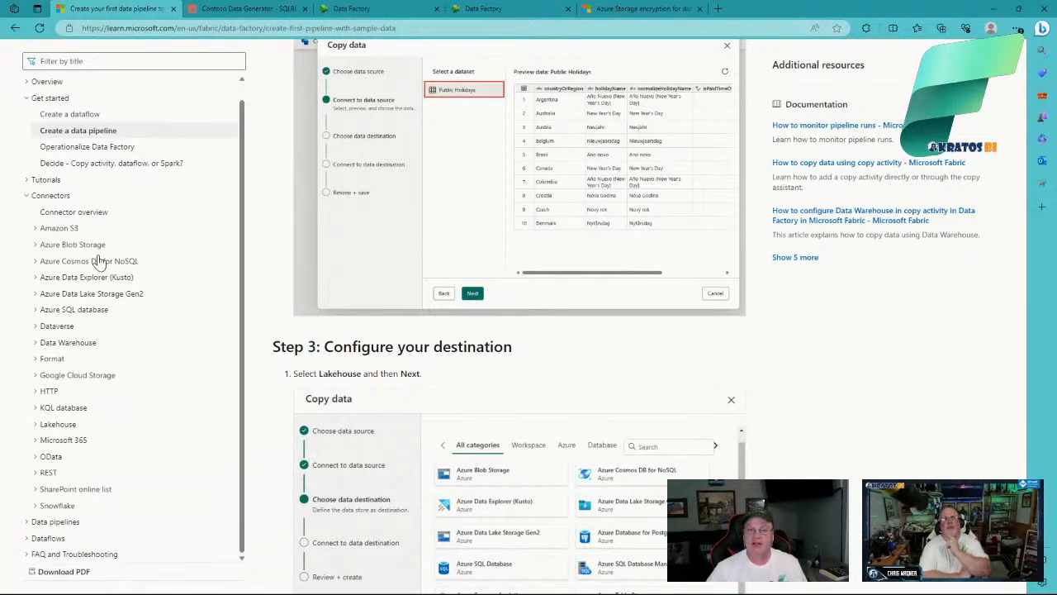
click(230, 12)
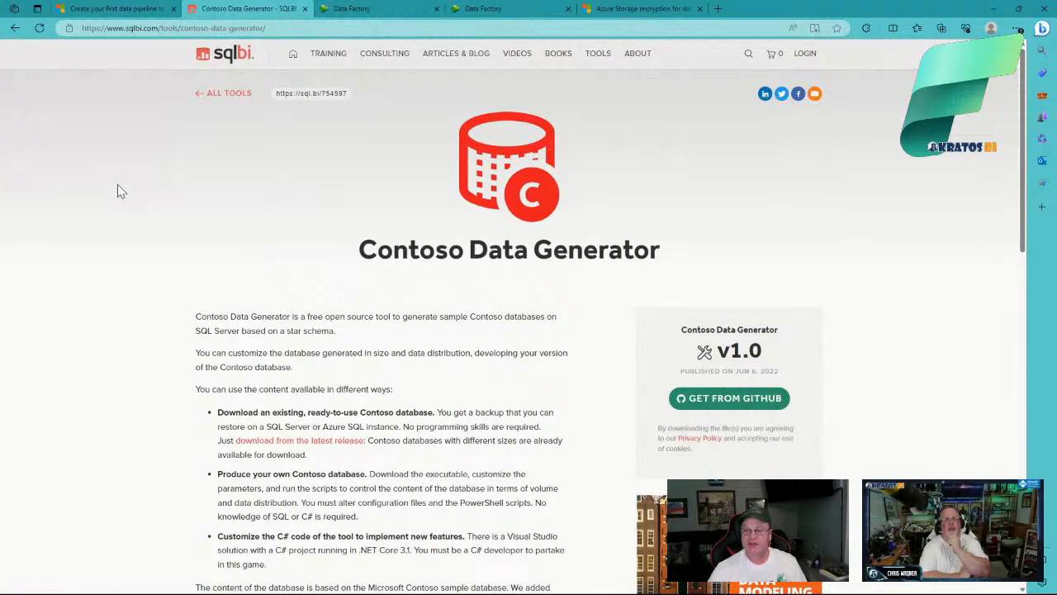
scroll(118, 189, down, 1)
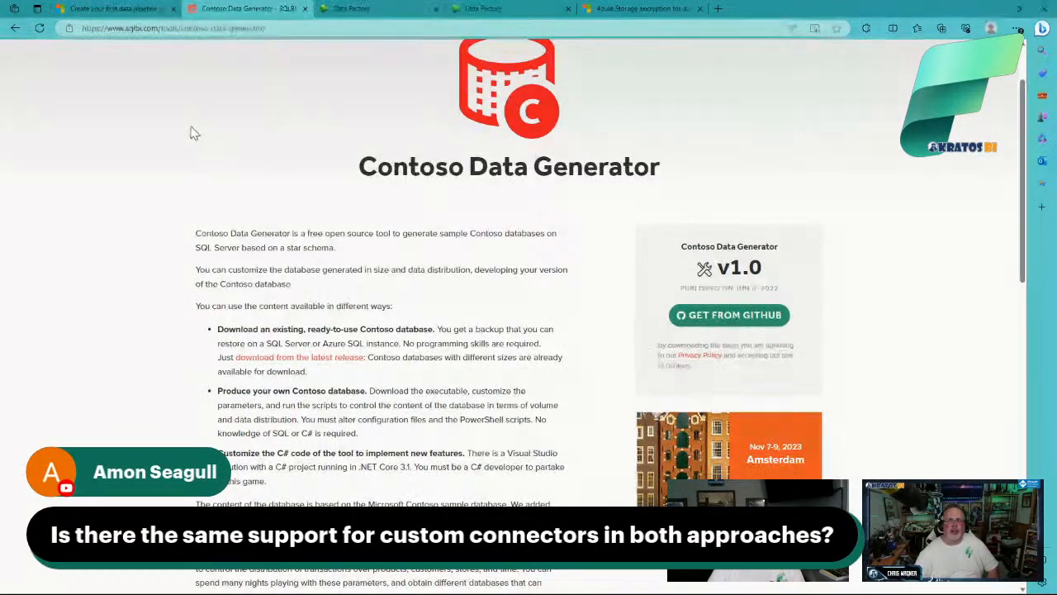
click(109, 8)
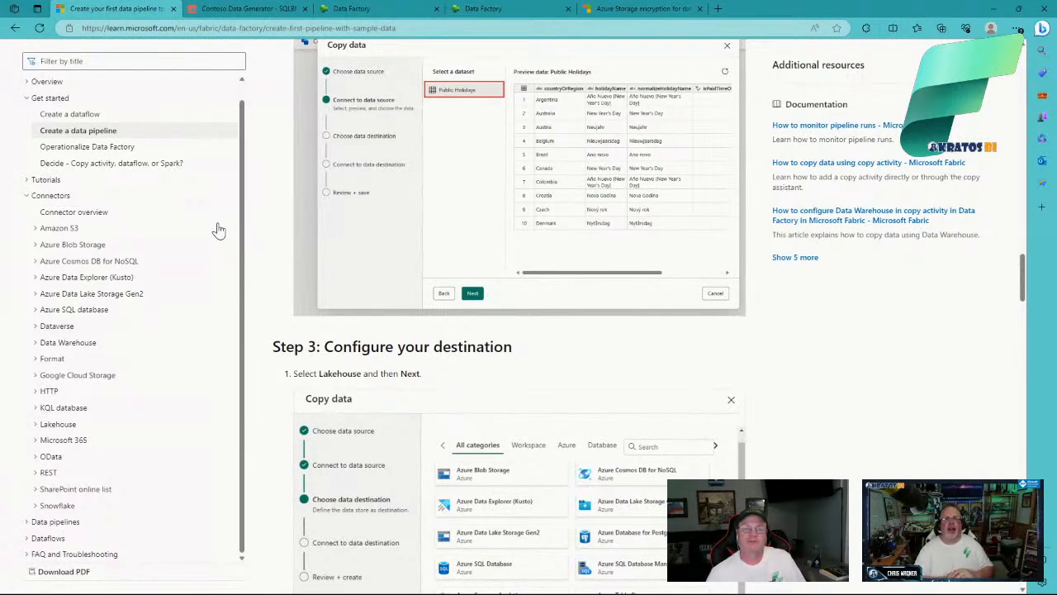
Step: Go back to the Data Factory in Microsoft Fabric overview, briefly expanding and collapsing Dataflows
click(16, 29)
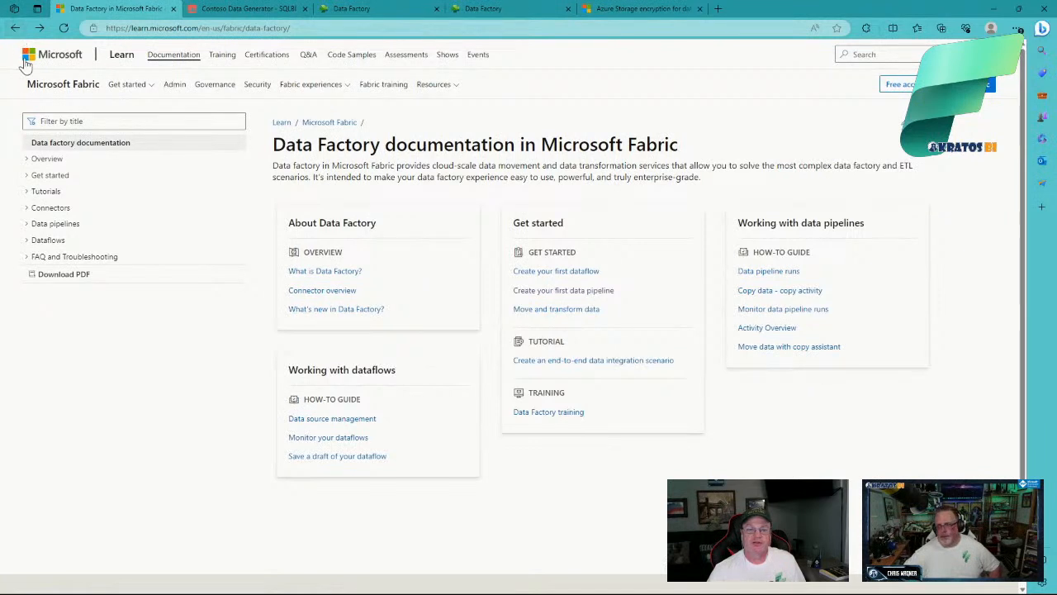
click(41, 240)
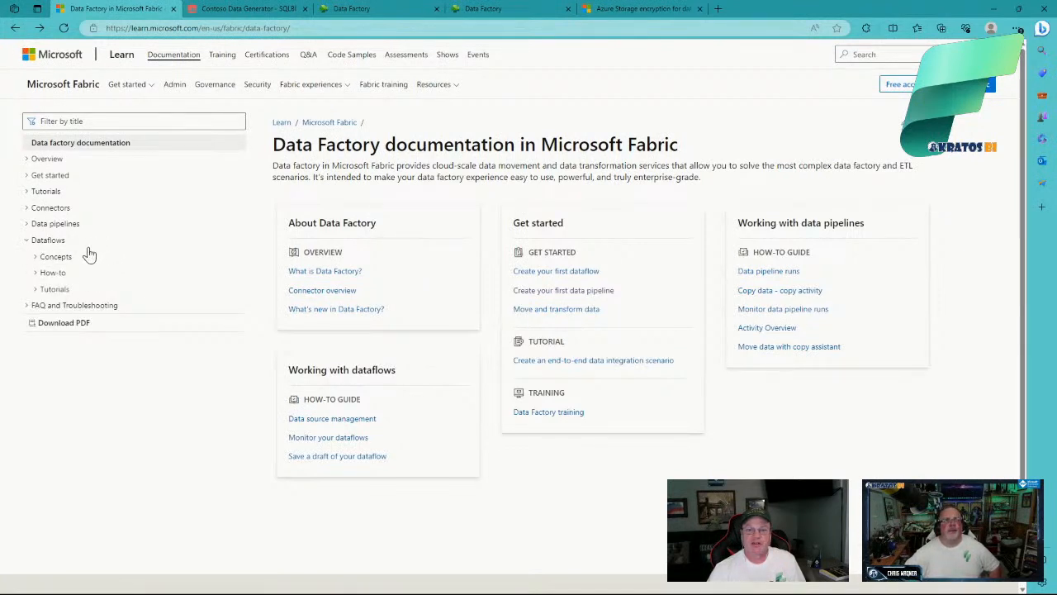
click(27, 242)
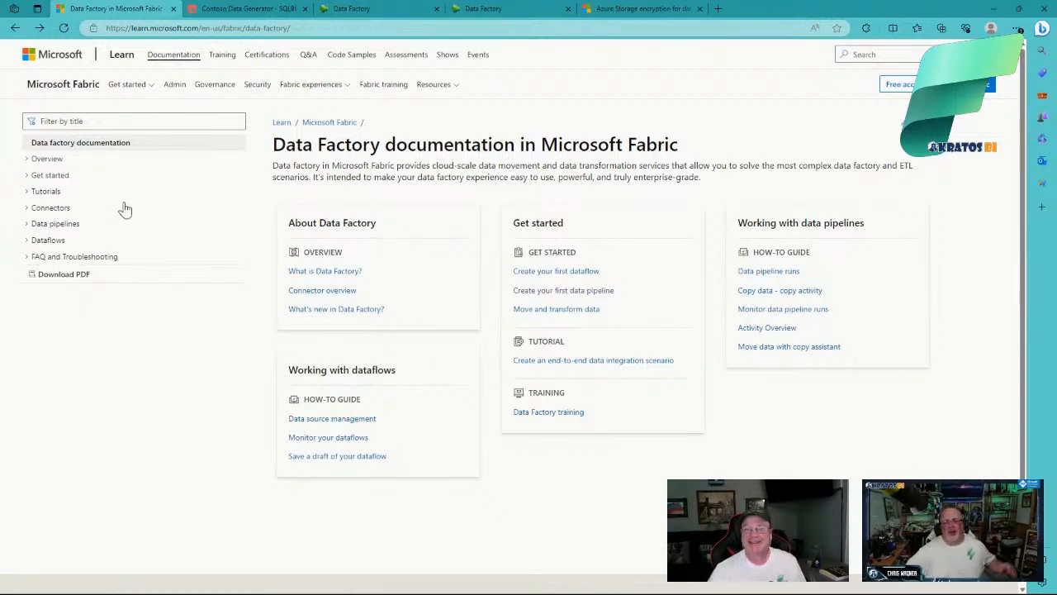
Step: Switch to the Data Factory tab showing the FF Contoso Data workspace
click(383, 10)
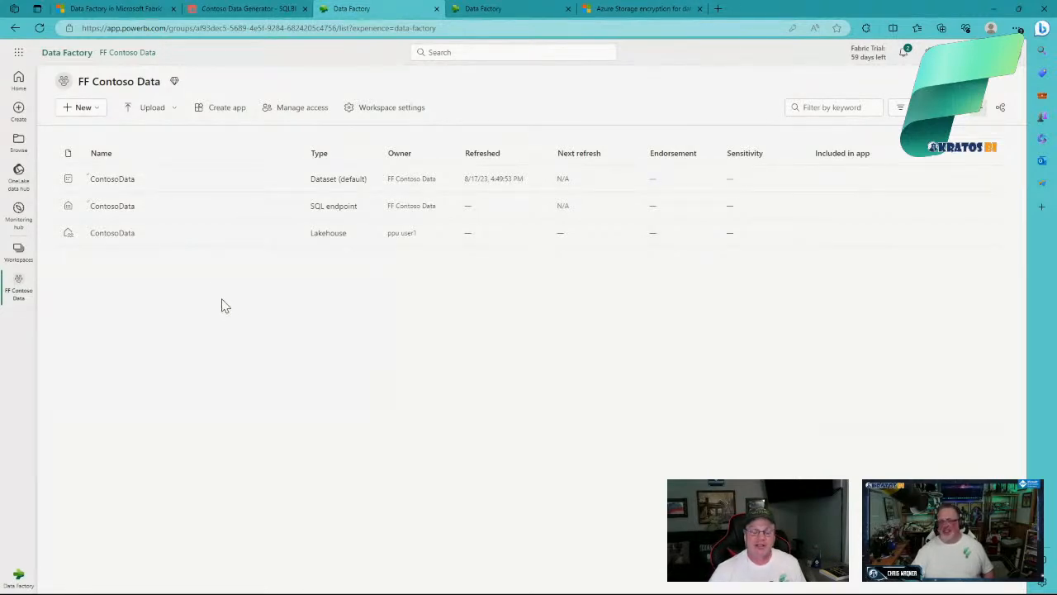
Step: Create a new data pipeline named 'ContosData' instead of the default pipeline1
click(97, 109)
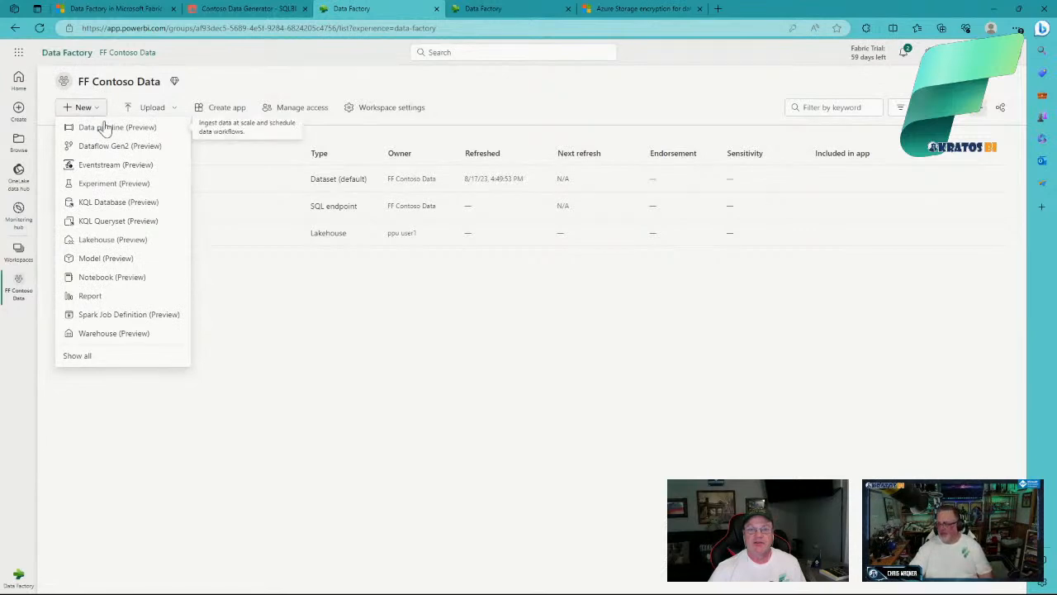
click(109, 128)
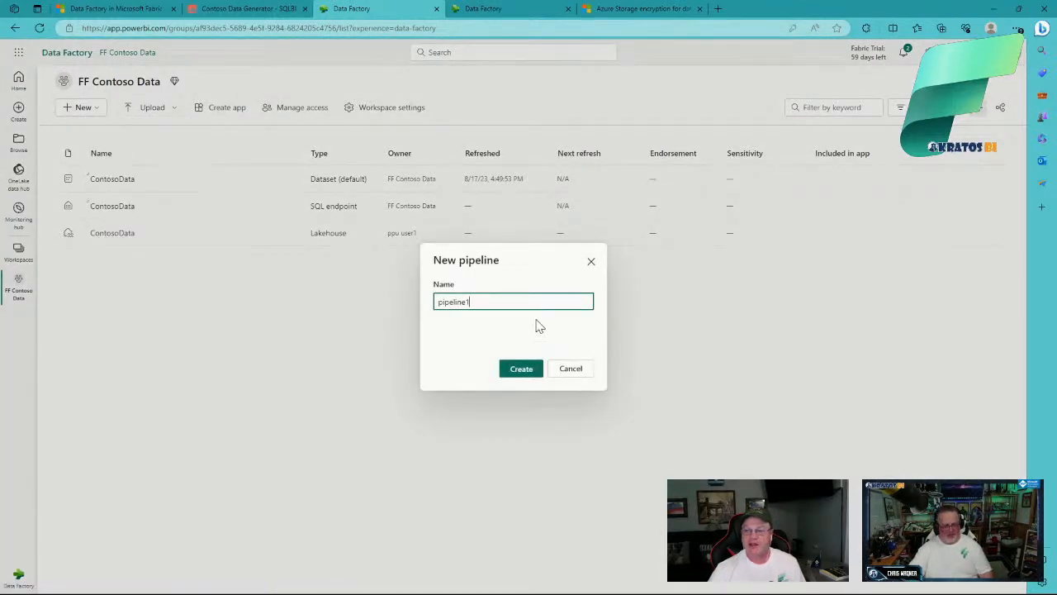
double_click(498, 301)
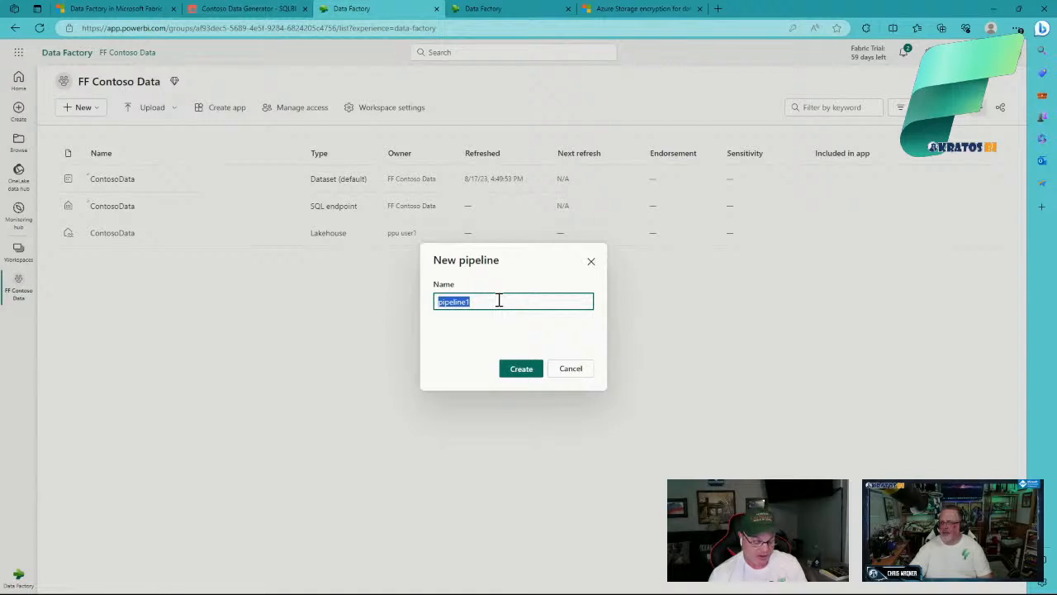
text(Conto)
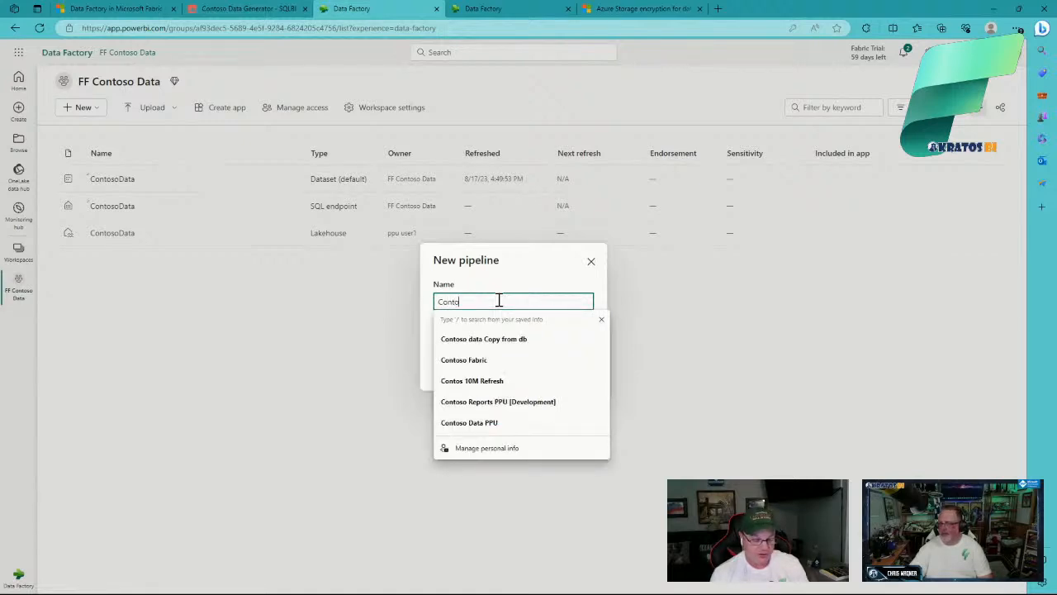
text(sData)
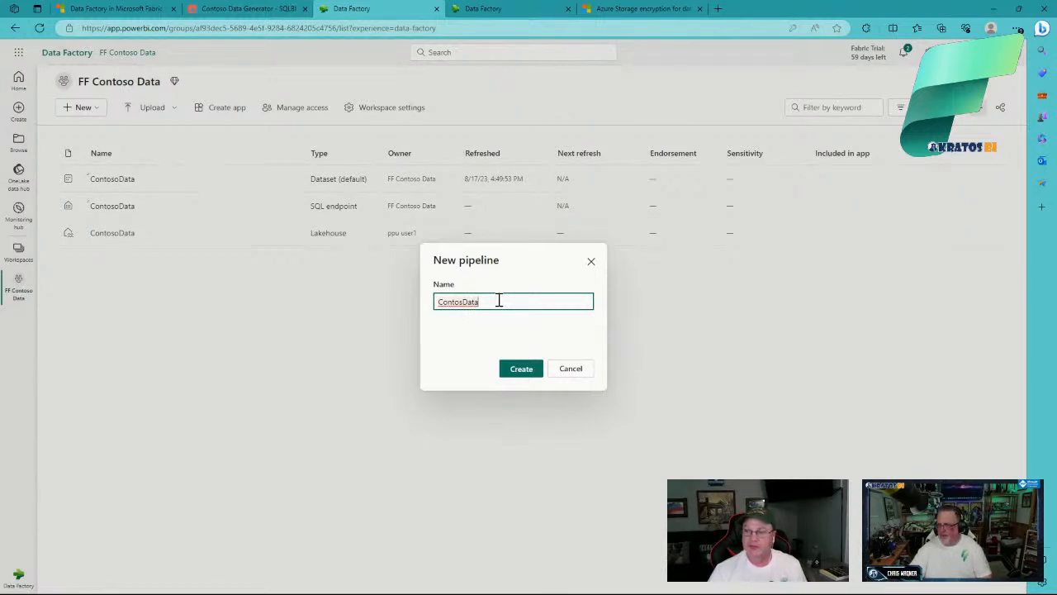
click(521, 374)
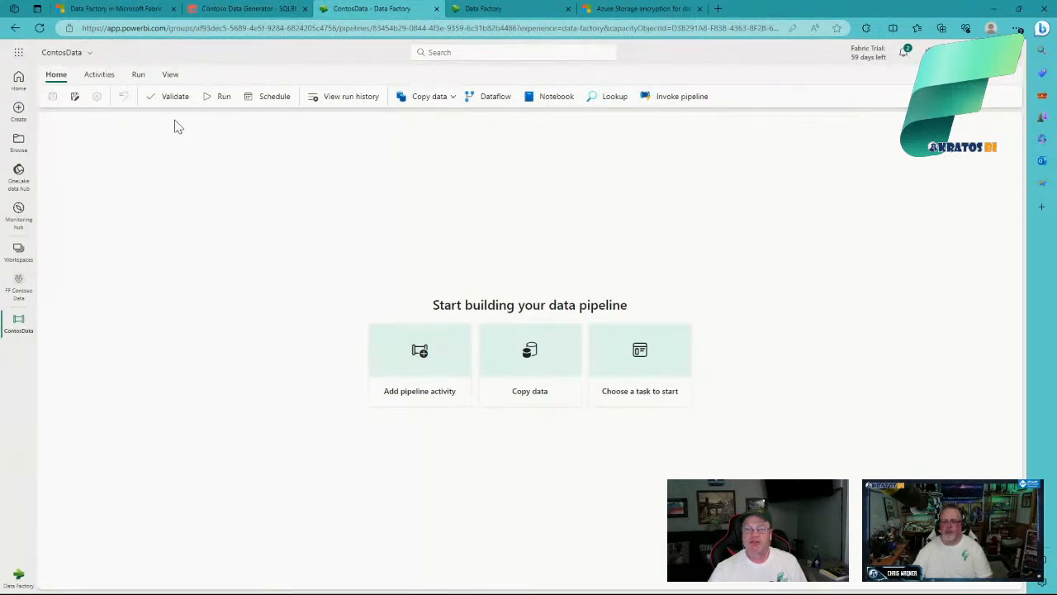
Step: Browse the Activities tab and its extra activities, then open the Copy data dropdown on Home
click(101, 75)
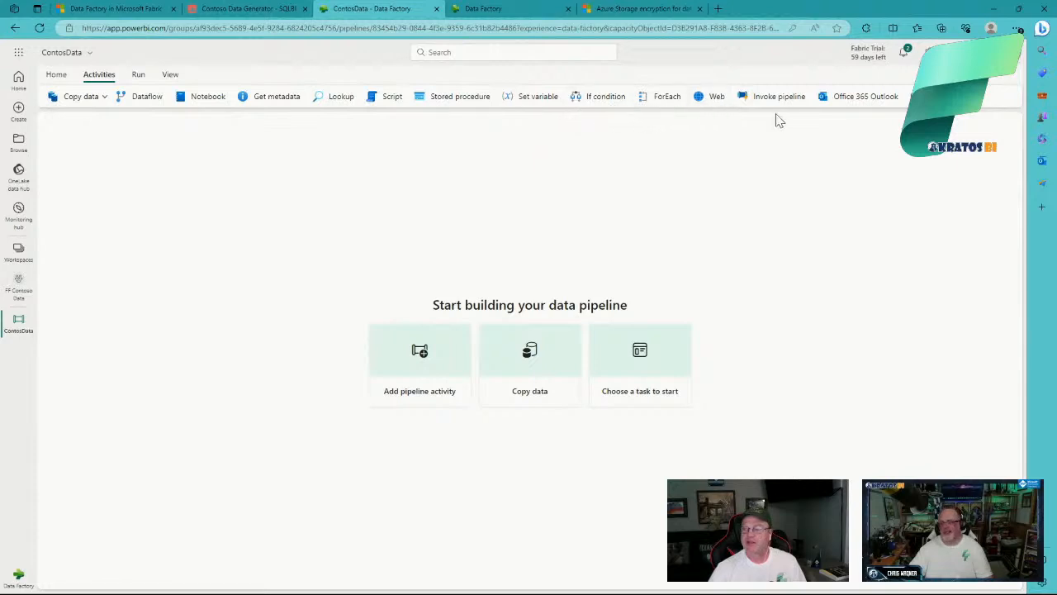
click(986, 109)
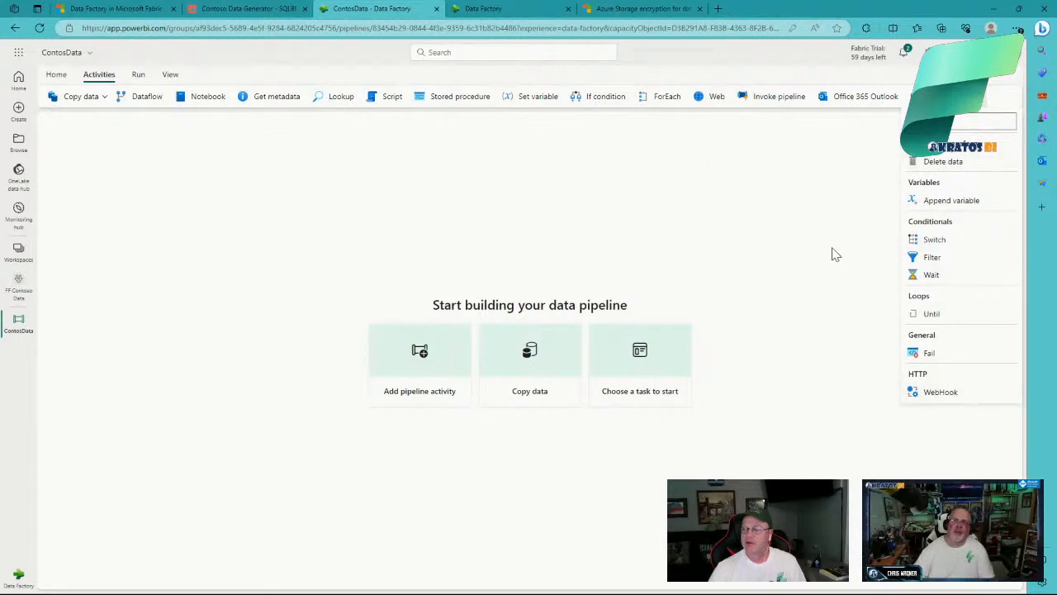
click(796, 225)
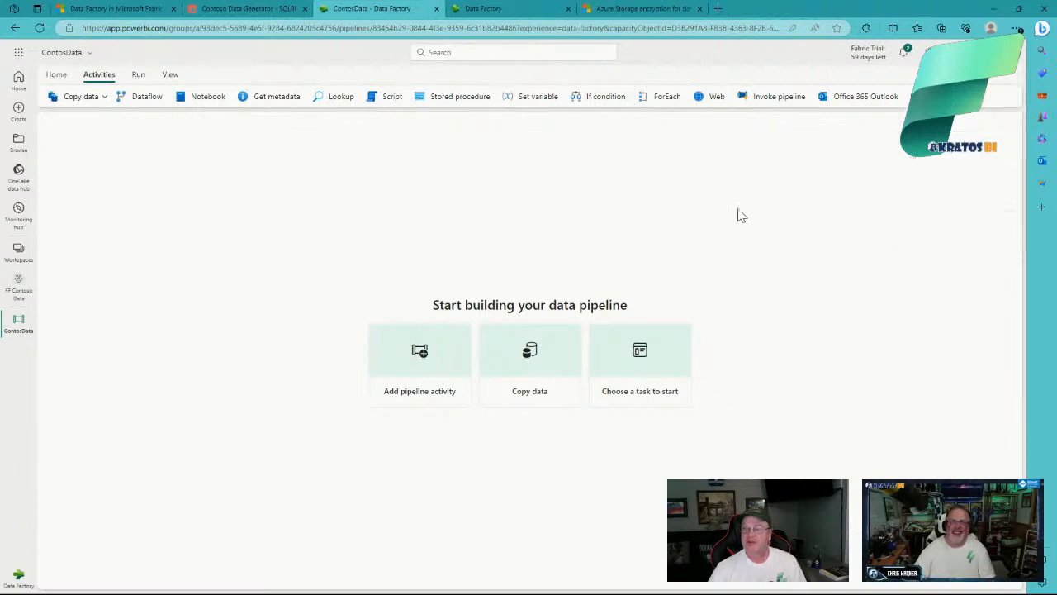
click(56, 75)
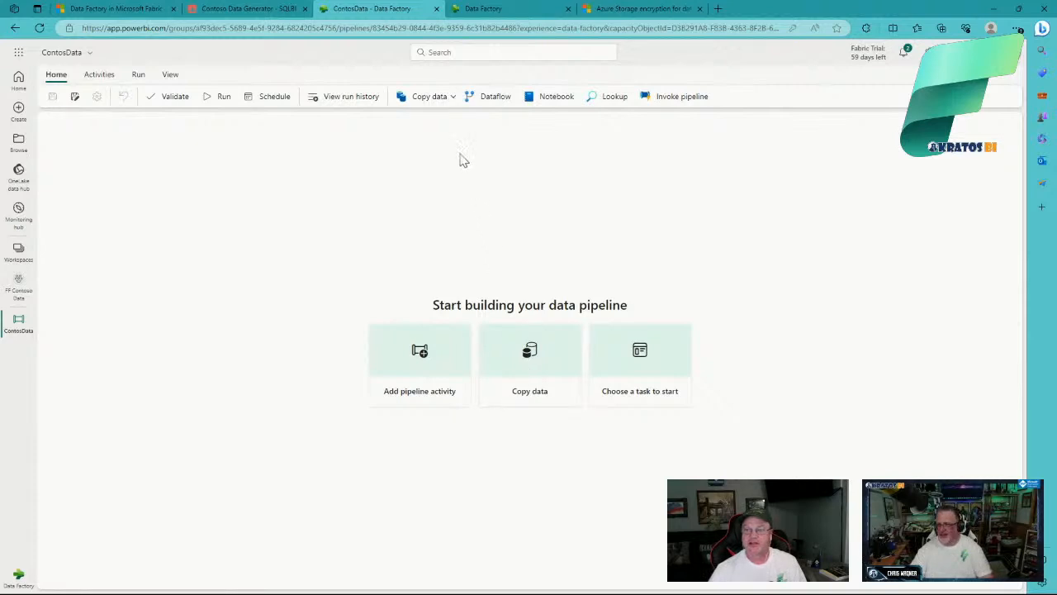
click(452, 99)
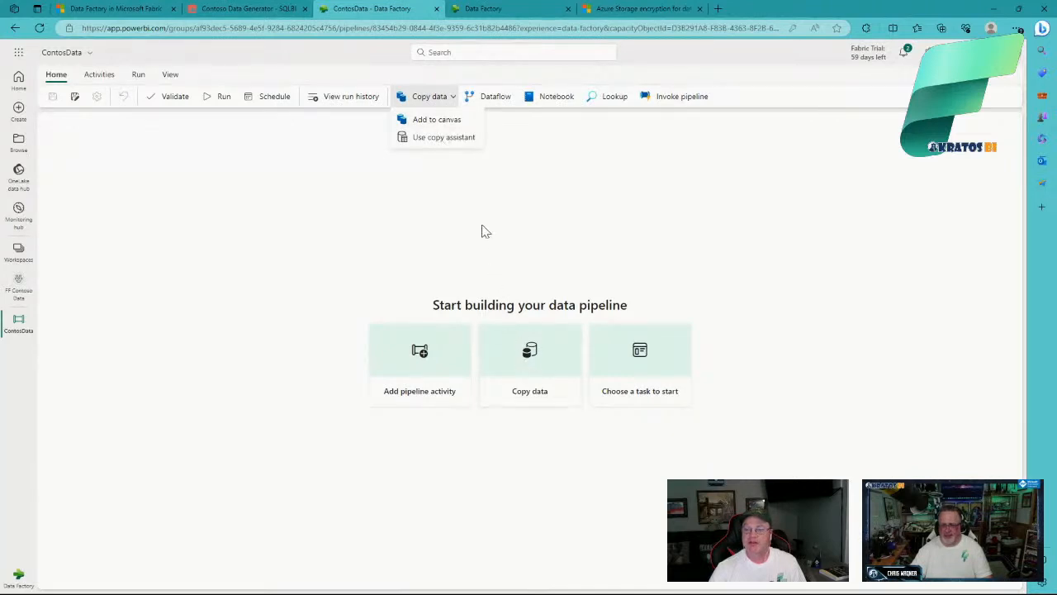
Step: Launch the Copy data assistant and choose SQL server from the Database sources
click(437, 141)
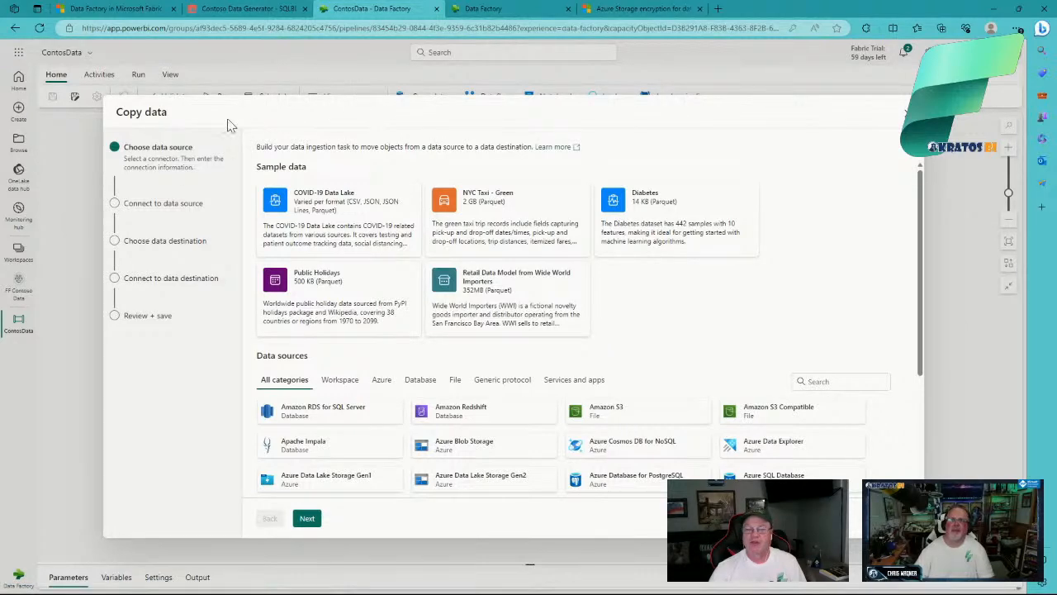
scroll(699, 295, down, 3)
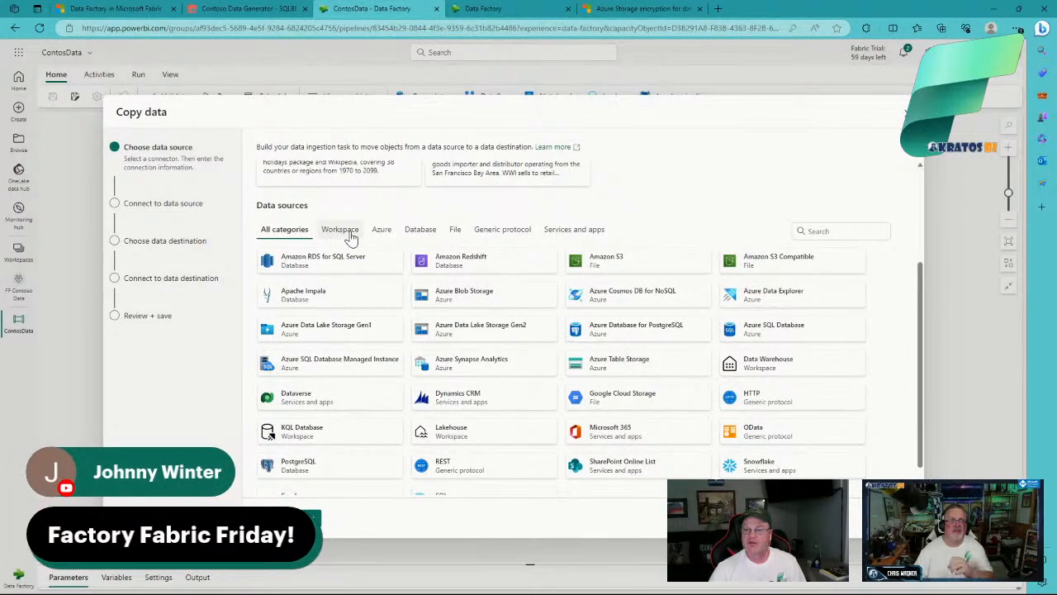
scroll(409, 312, down, 1)
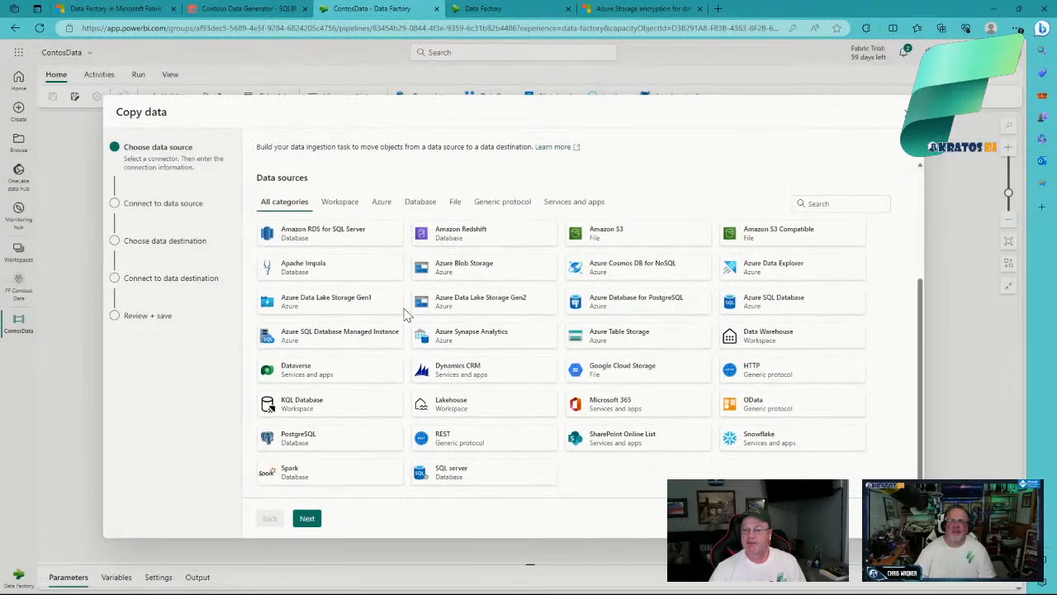
click(340, 202)
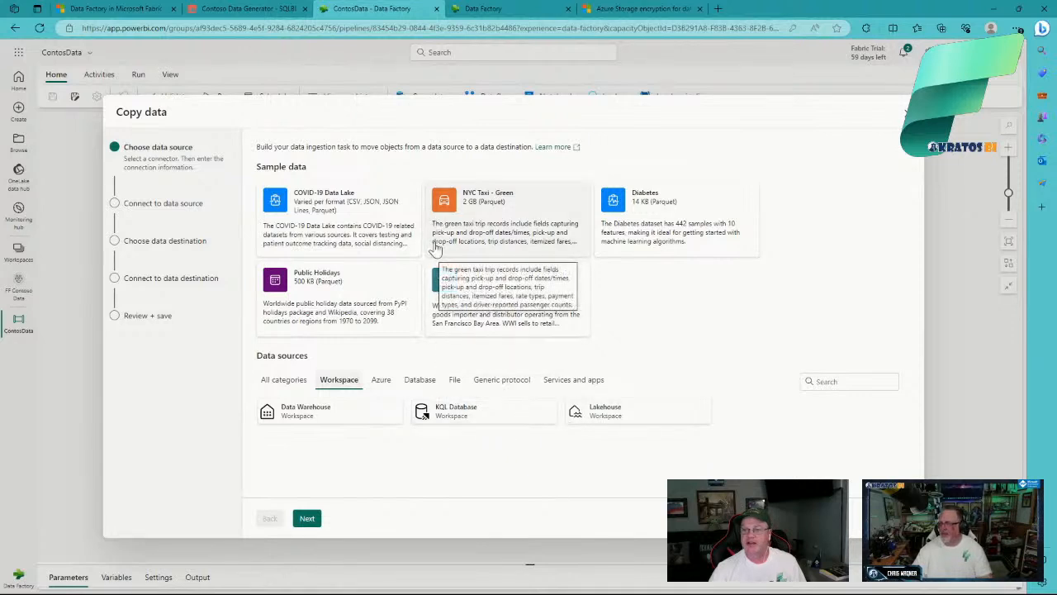
click(414, 385)
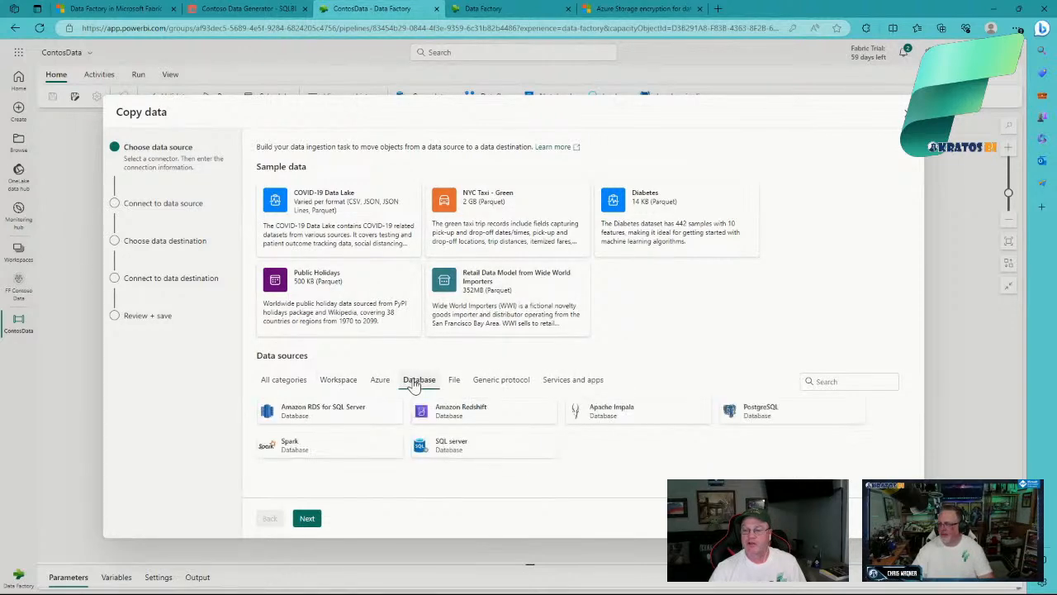
click(469, 455)
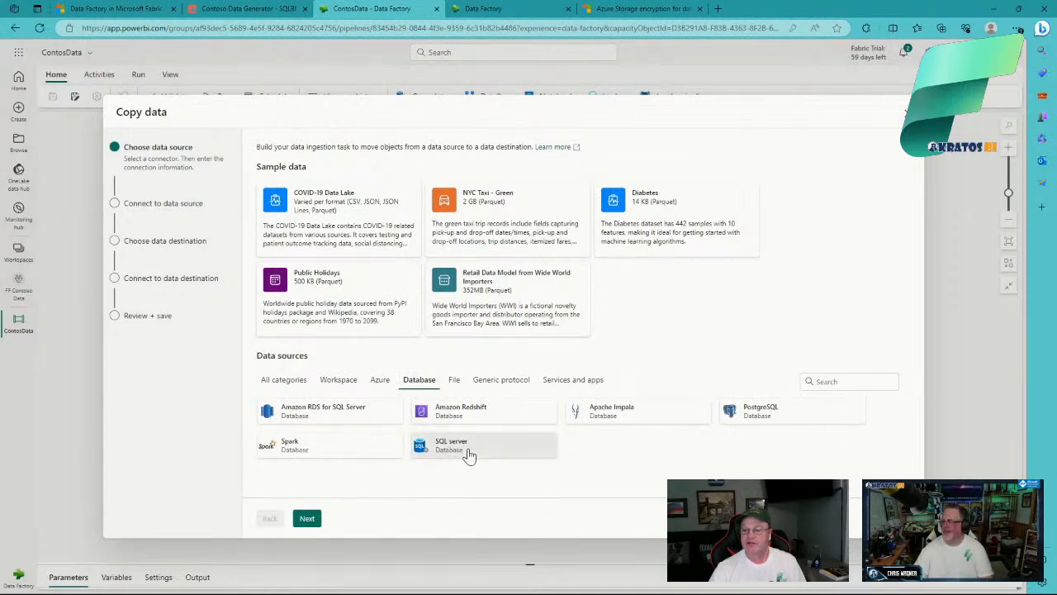
click(311, 520)
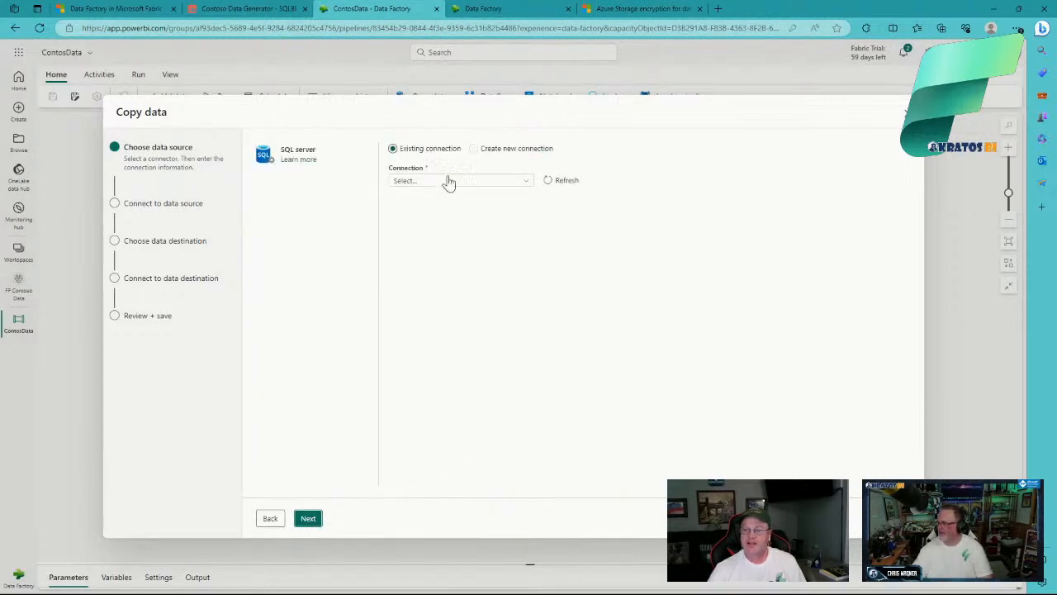
Step: Start a new SQL server connection, editing its name and keeping Basic authentication
click(495, 154)
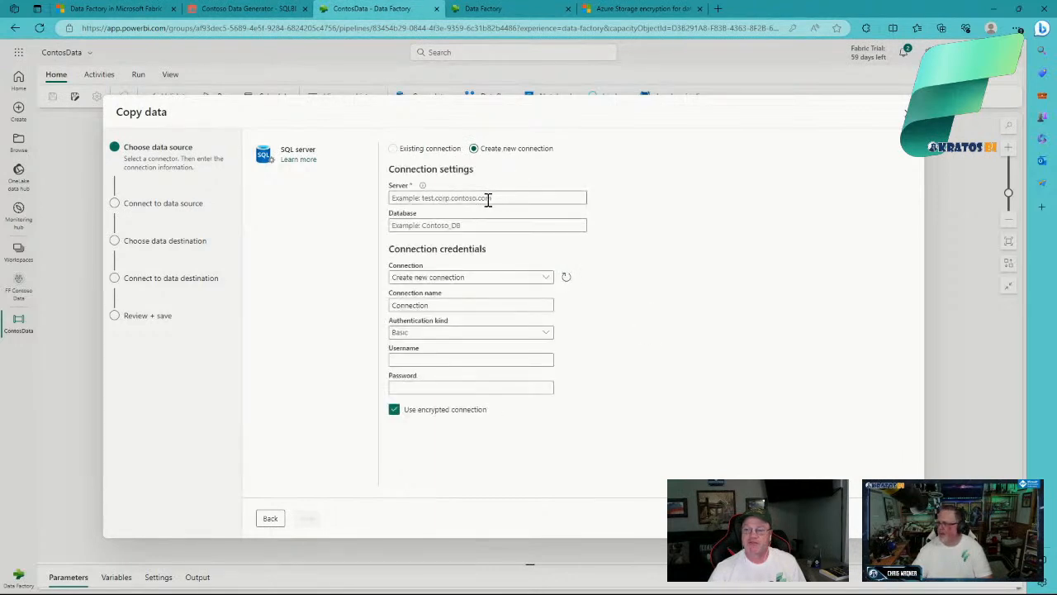
click(461, 307)
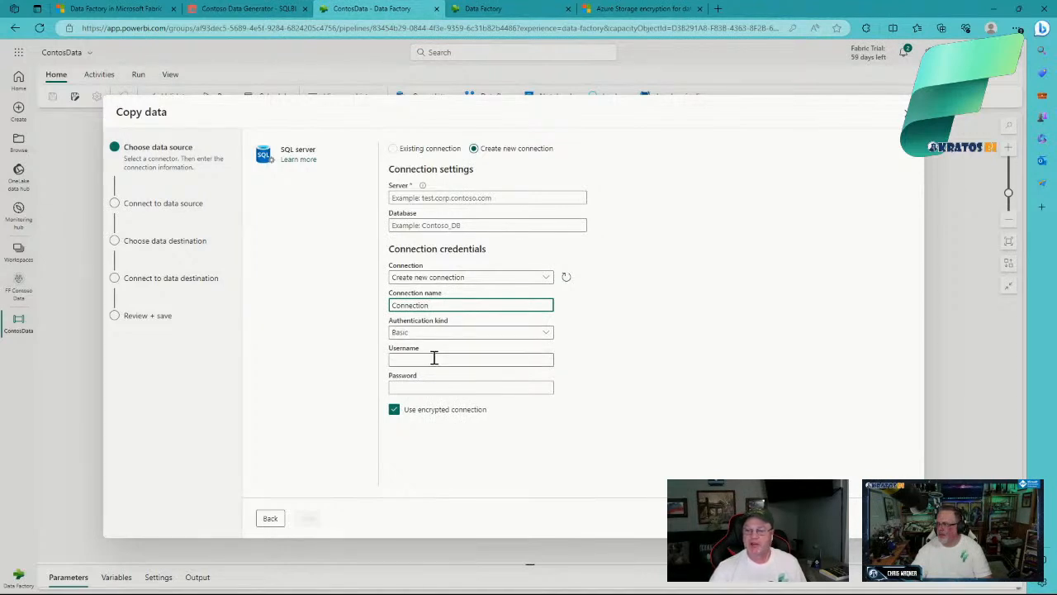
click(545, 337)
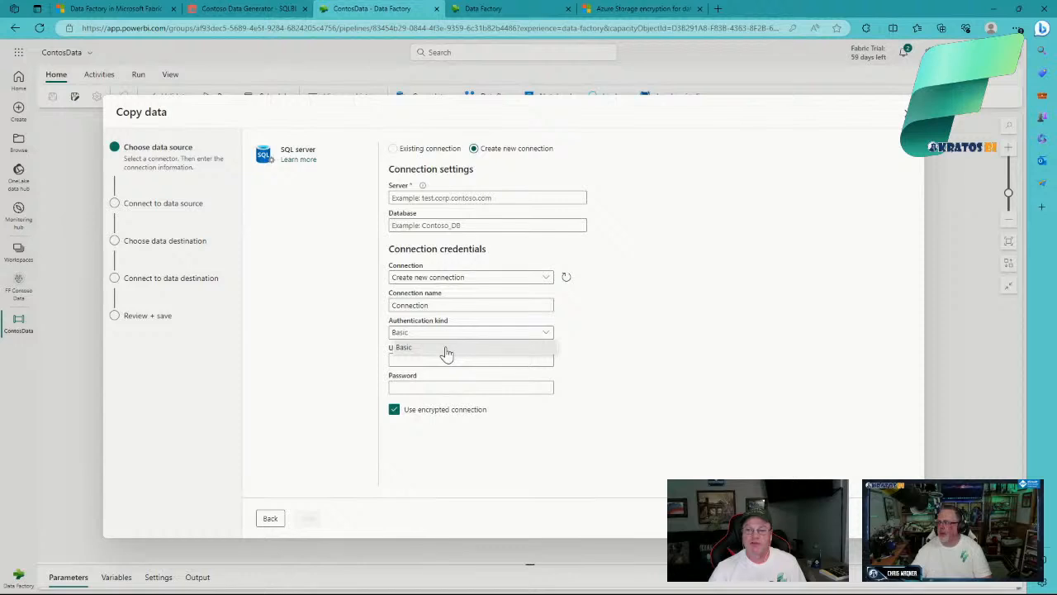
click(614, 345)
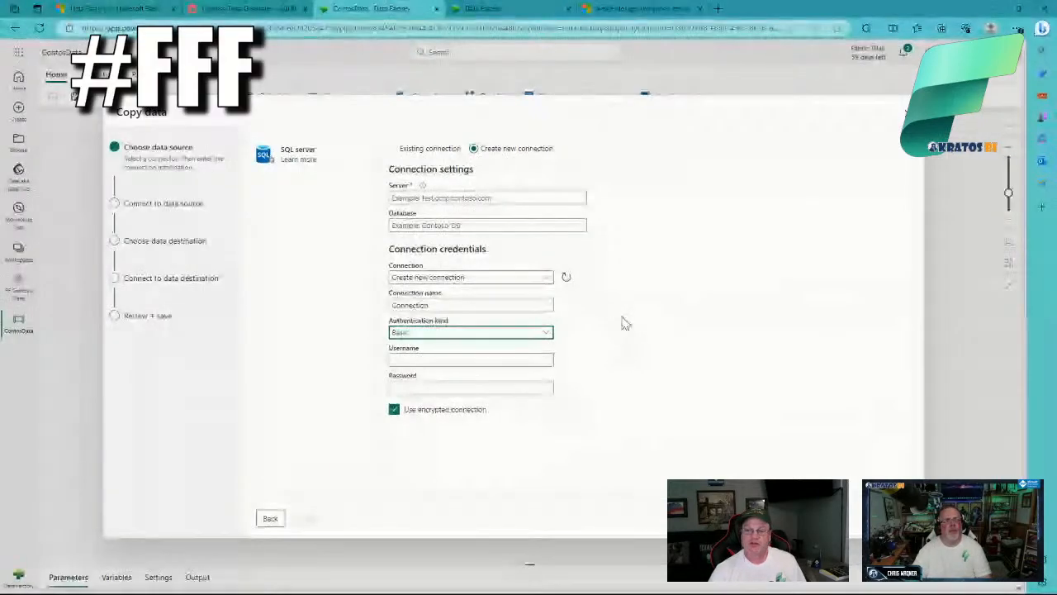
Step: Use the existing sql-contoso.database.windows.net connection, test it successfully, and continue to table selection
click(430, 155)
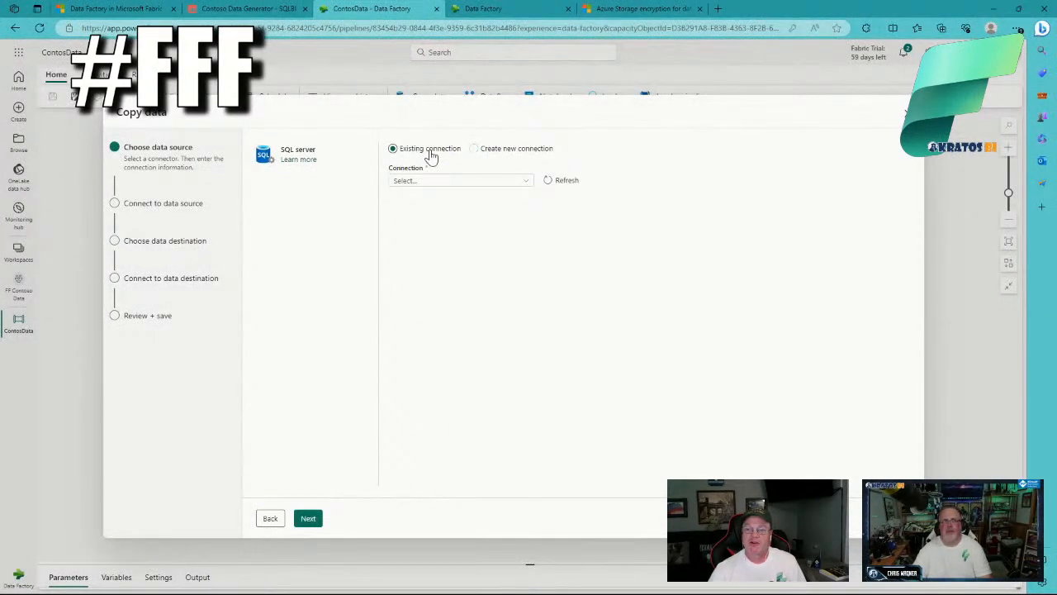
click(527, 184)
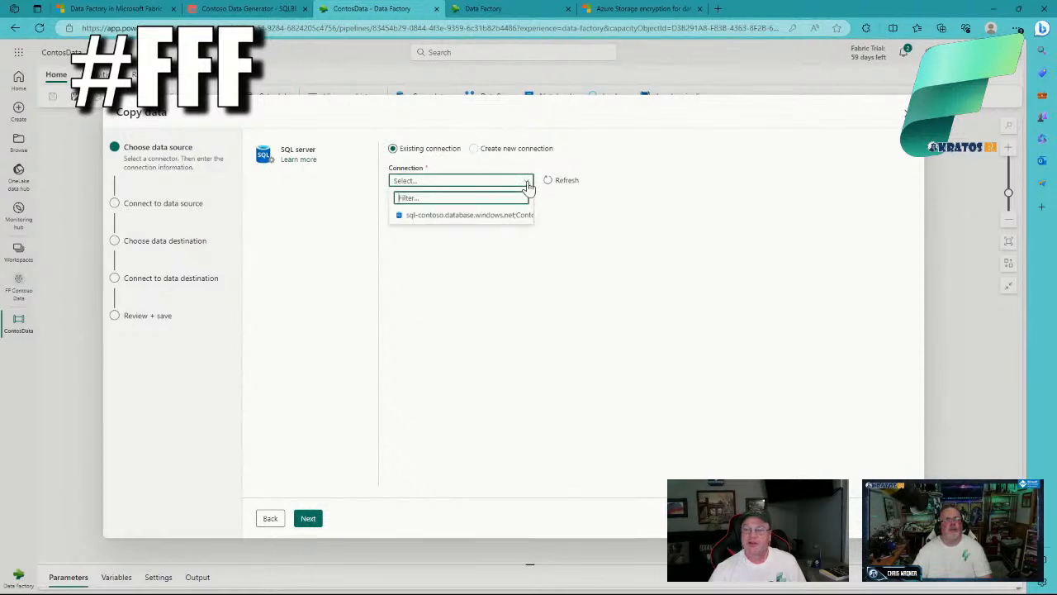
click(508, 215)
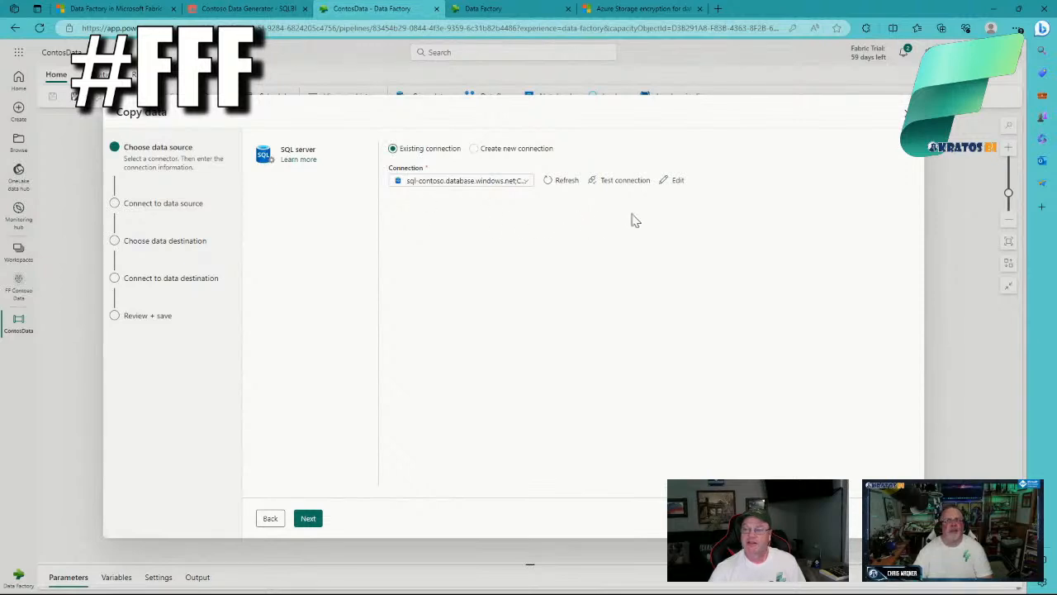
click(615, 182)
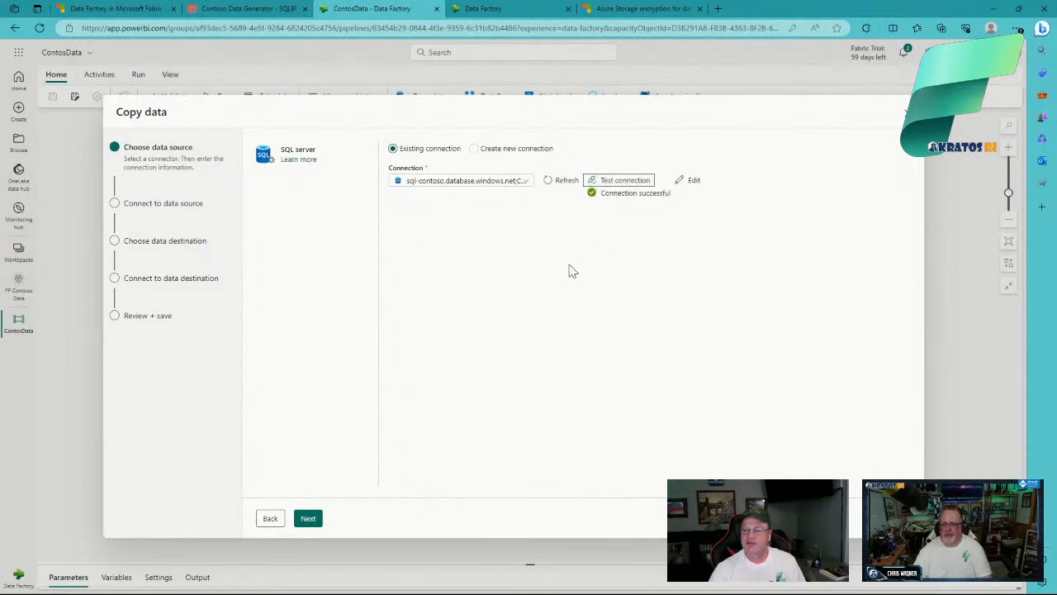
click(314, 523)
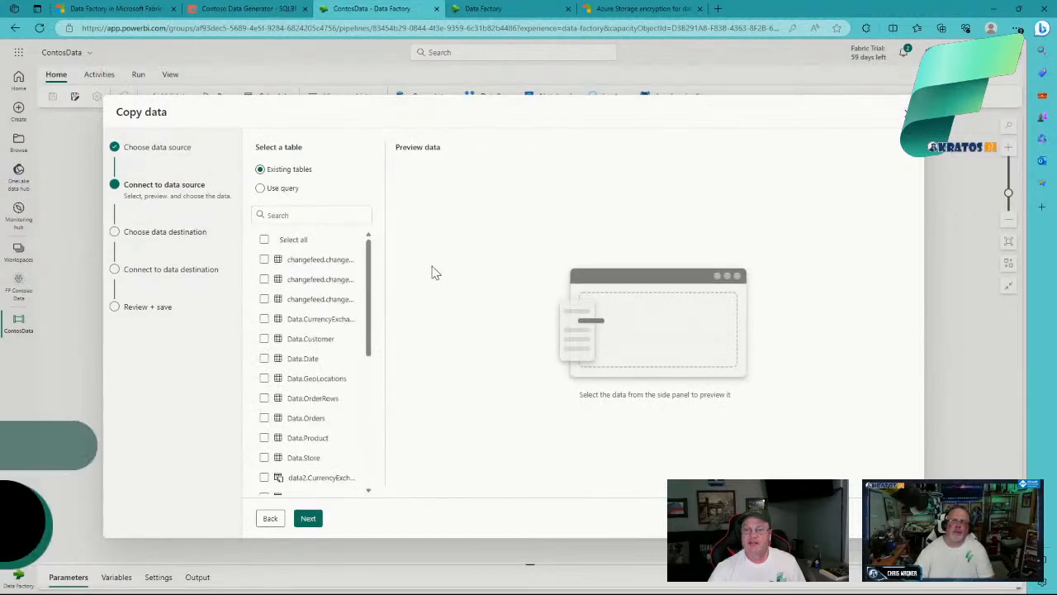
Step: Widen the table list and tick Data.CurrencyExchange, Customer, Date, GeoLocations, OrderRows, Orders, Product and Store
drag(384, 292, 480, 291)
scroll(475, 293, down, 2)
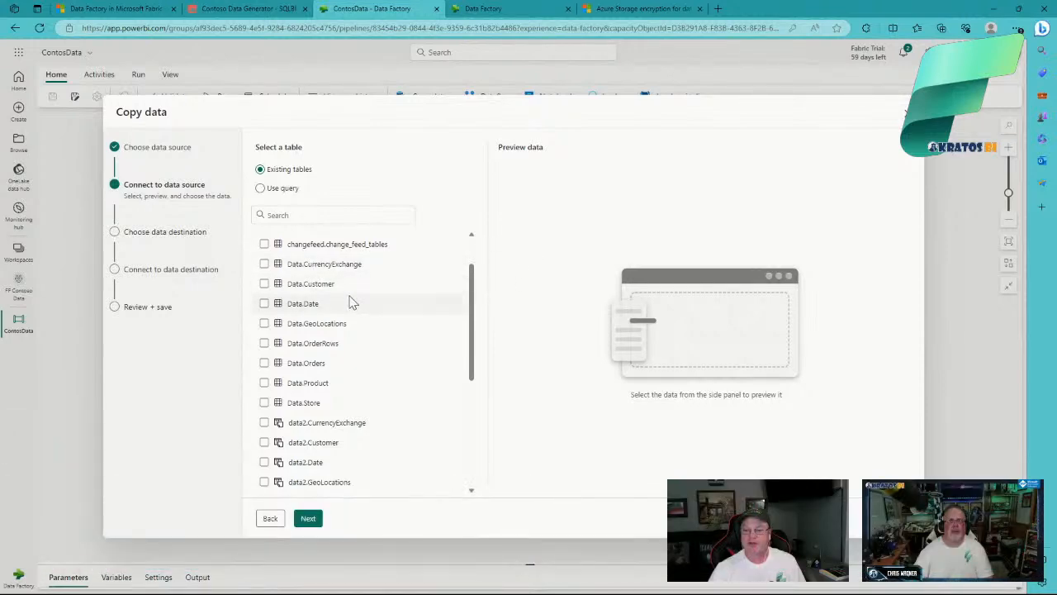
click(265, 266)
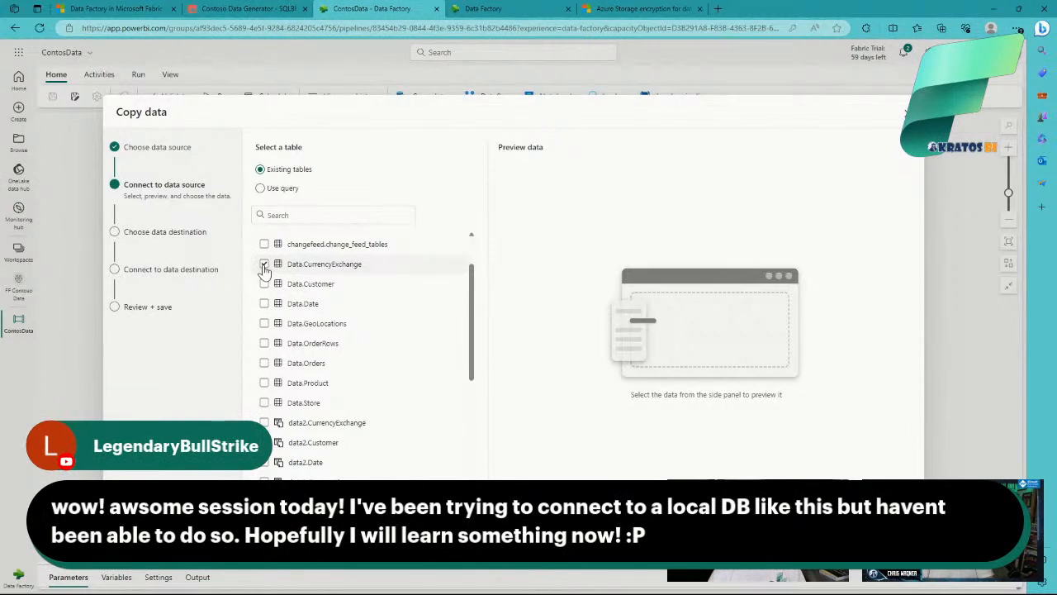
click(264, 284)
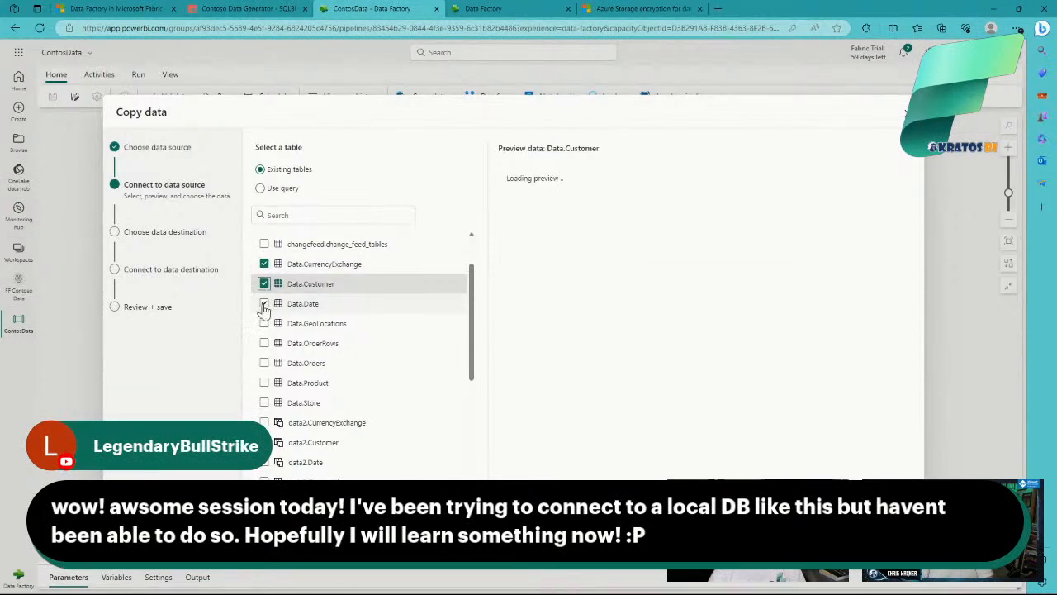
click(264, 304)
click(264, 324)
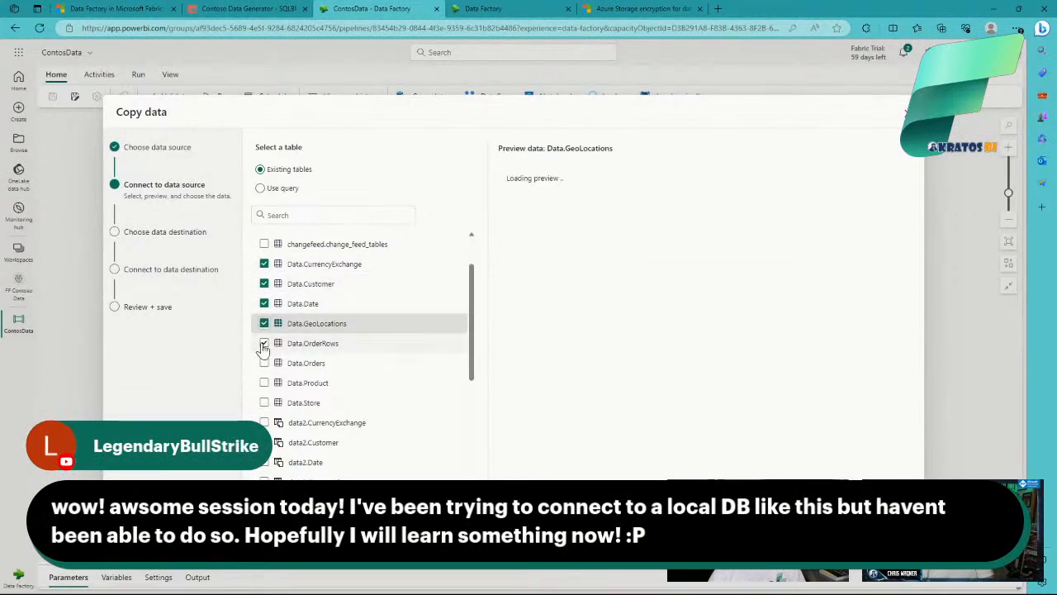
click(264, 343)
click(264, 364)
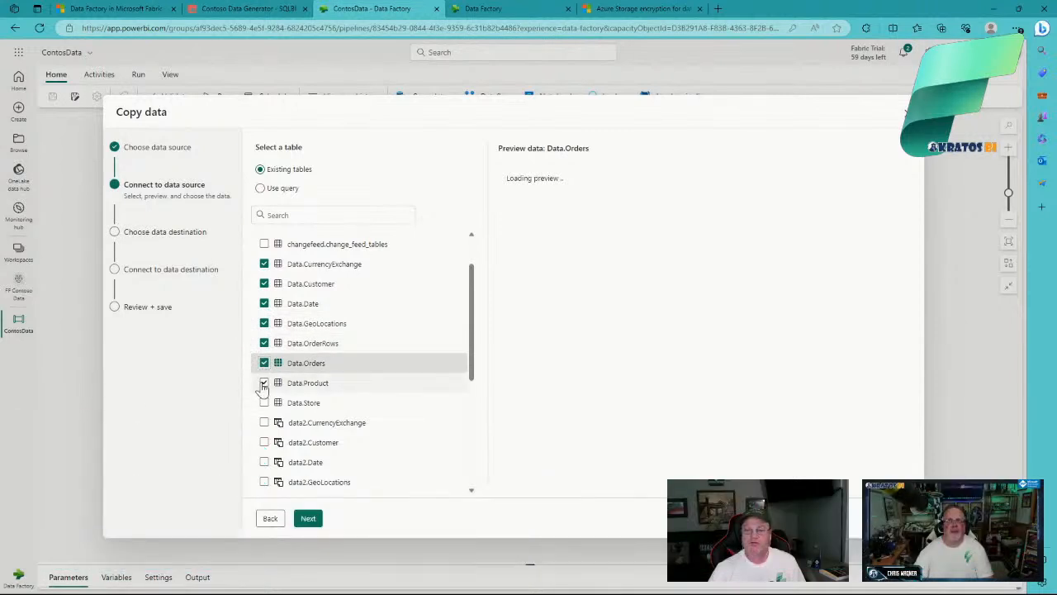
click(264, 383)
click(264, 403)
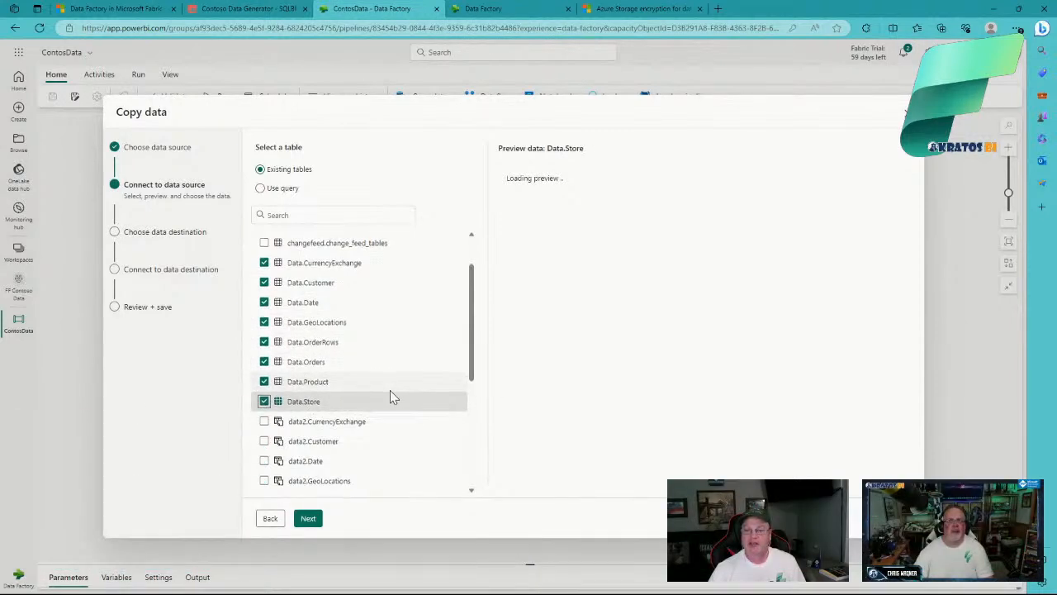
scroll(390, 395, down, 3)
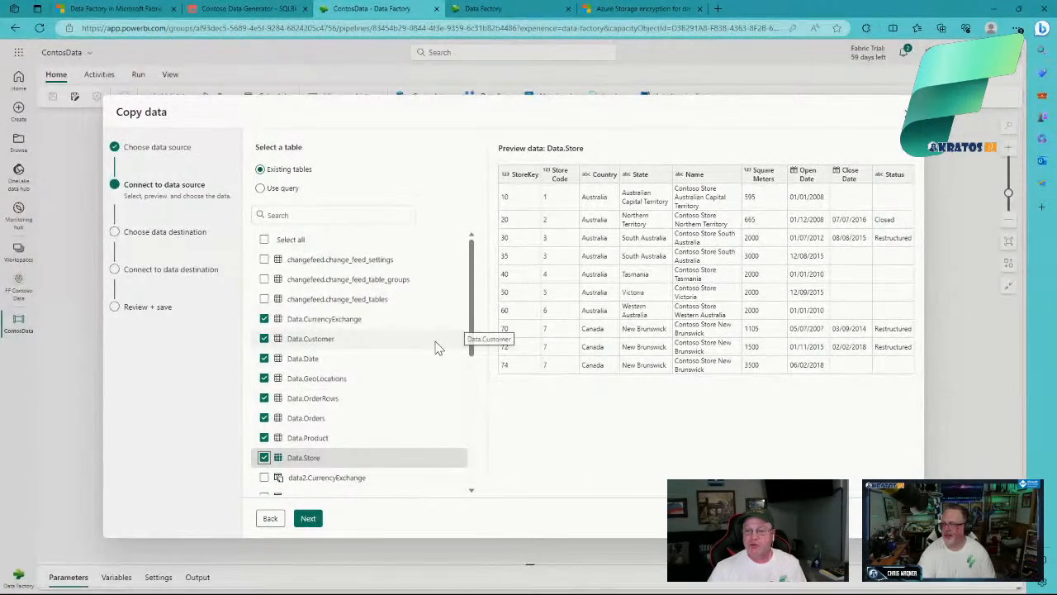
click(272, 519)
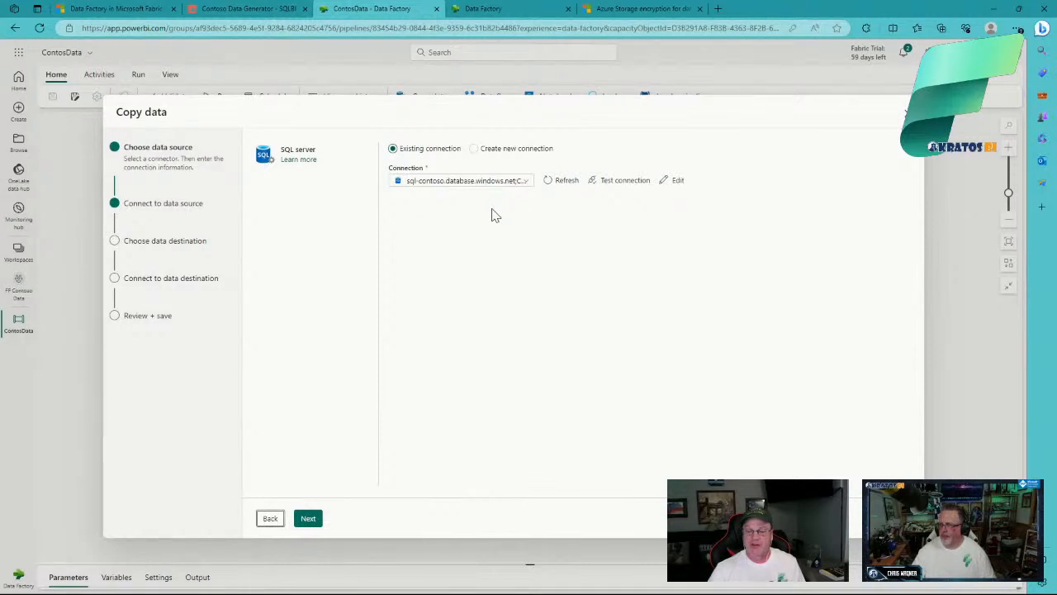
click(309, 518)
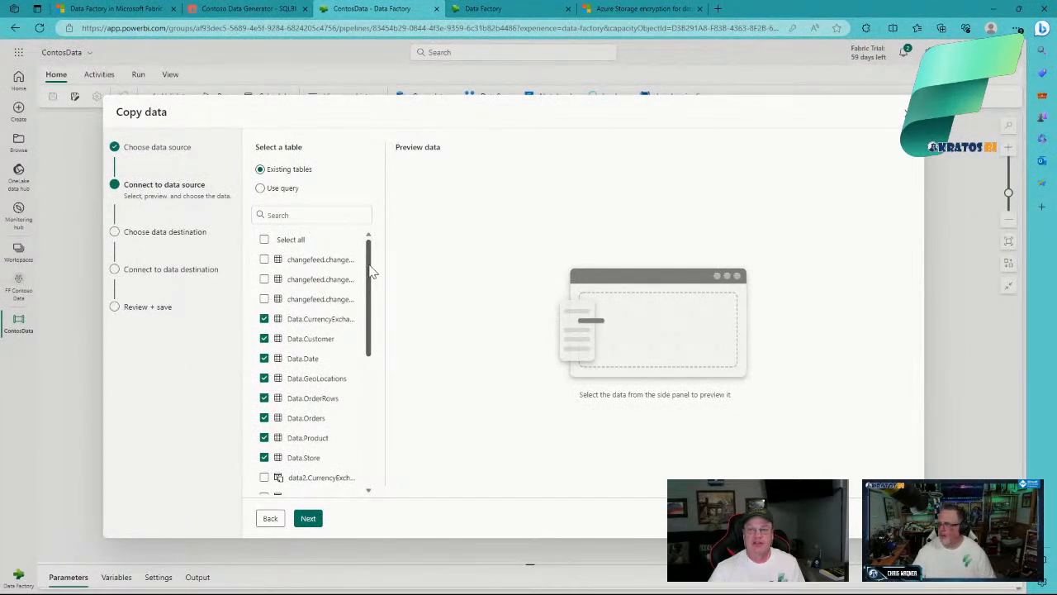
click(282, 192)
drag(372, 287, 372, 347)
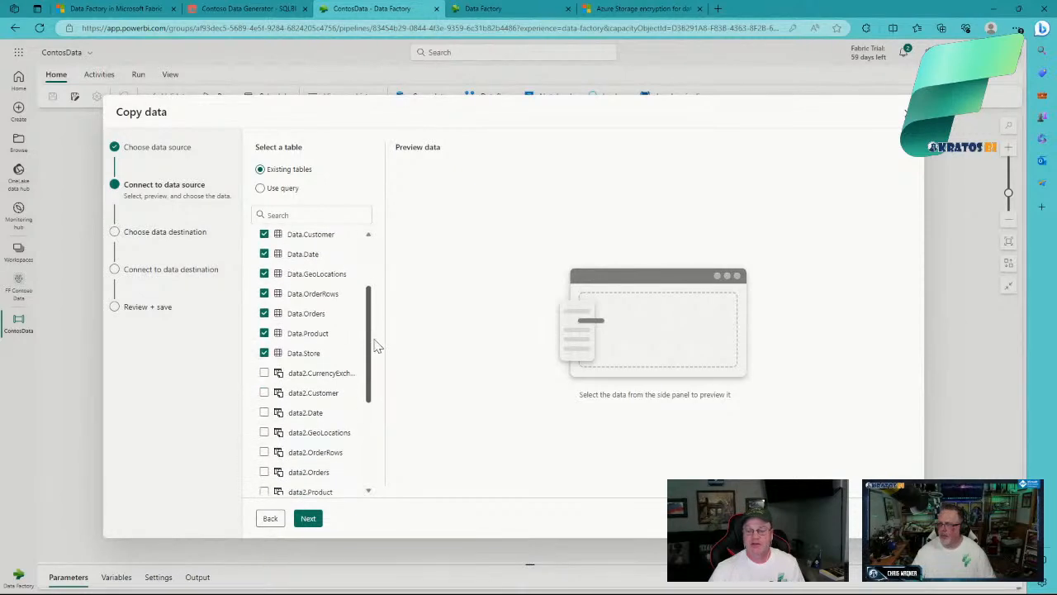
Step: Advance the Copy data wizard to the Choose data destination page
click(309, 518)
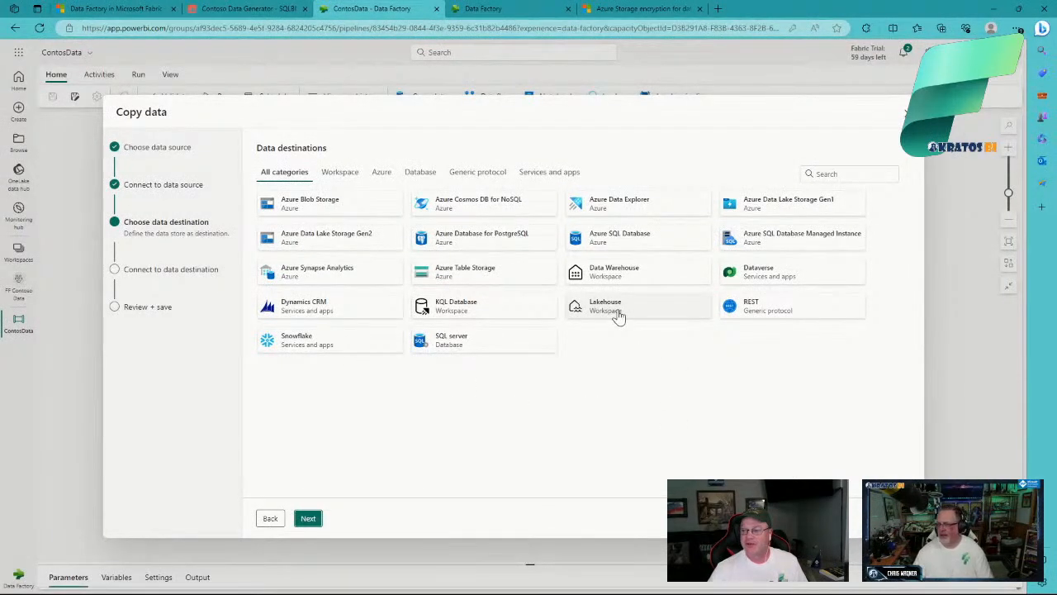
Step: Set the existing ContosoData lakehouse as the copy destination and advance to table mapping
click(308, 517)
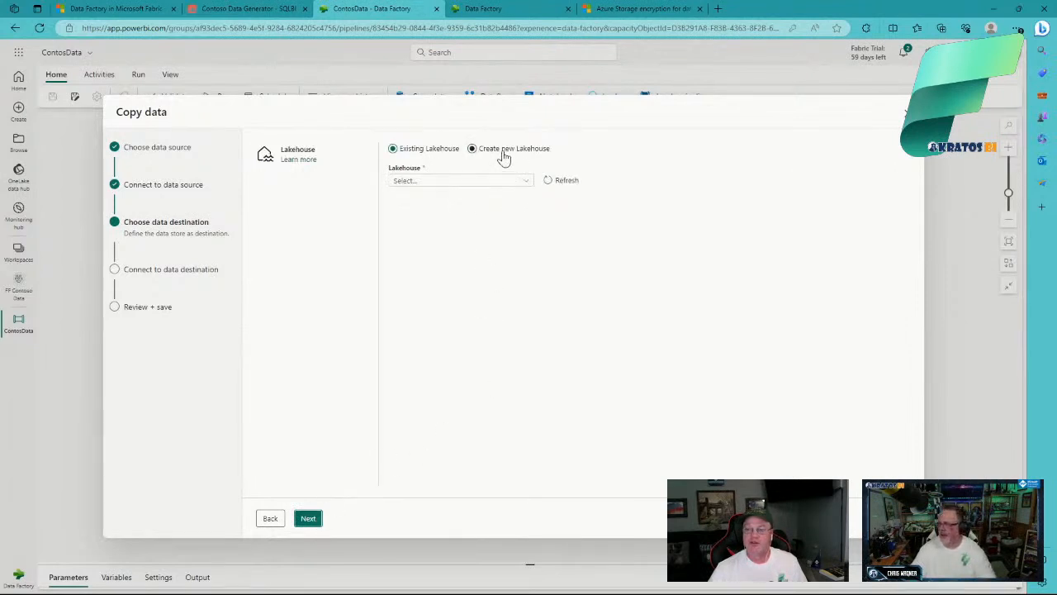
click(527, 183)
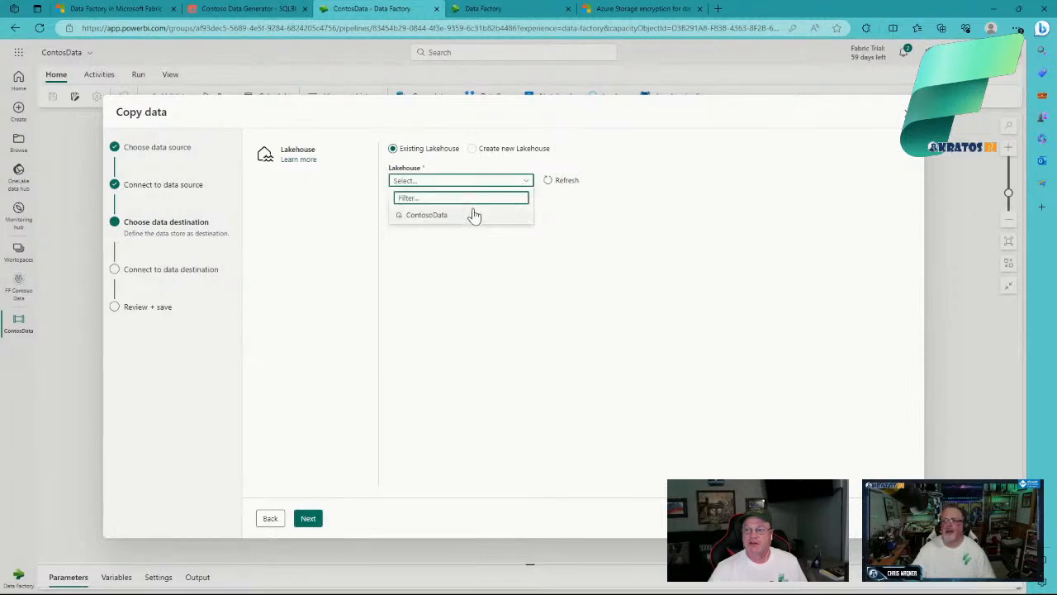
click(450, 216)
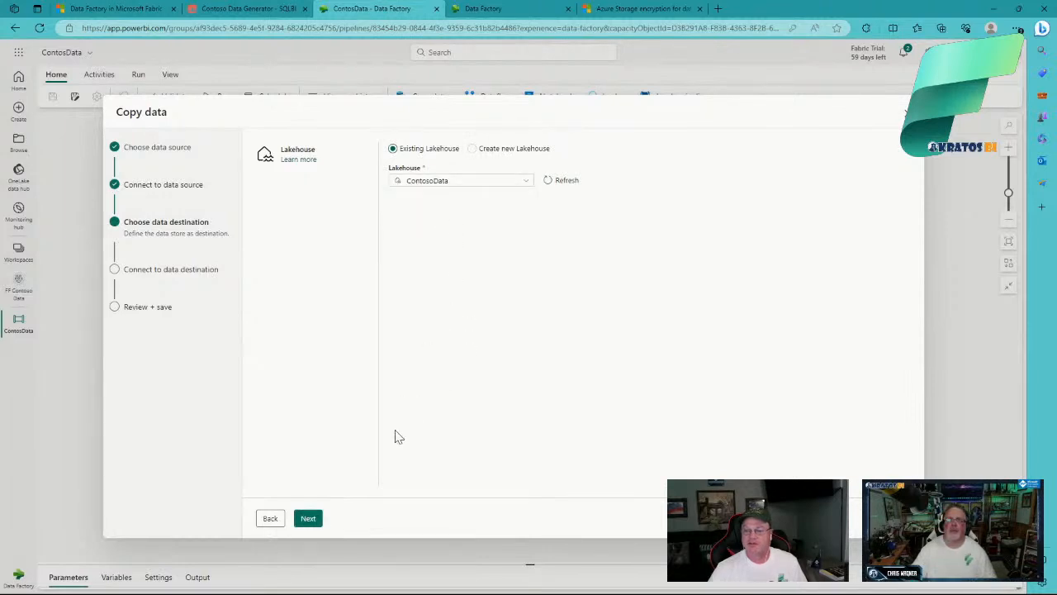
click(311, 518)
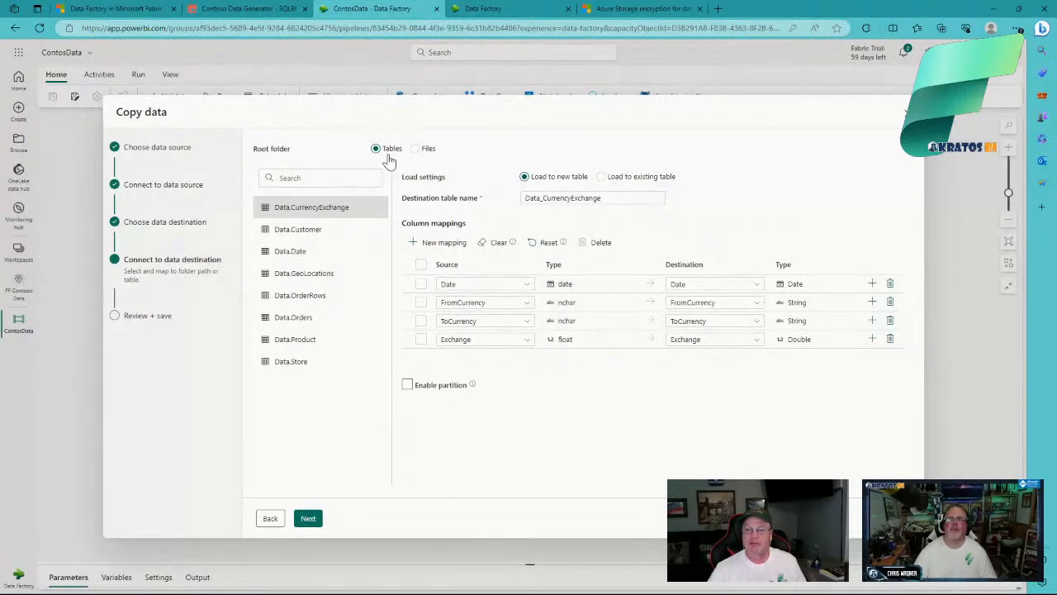
Step: Review the Data.Customer column mappings, then bring up the Data.Date mappings
click(313, 231)
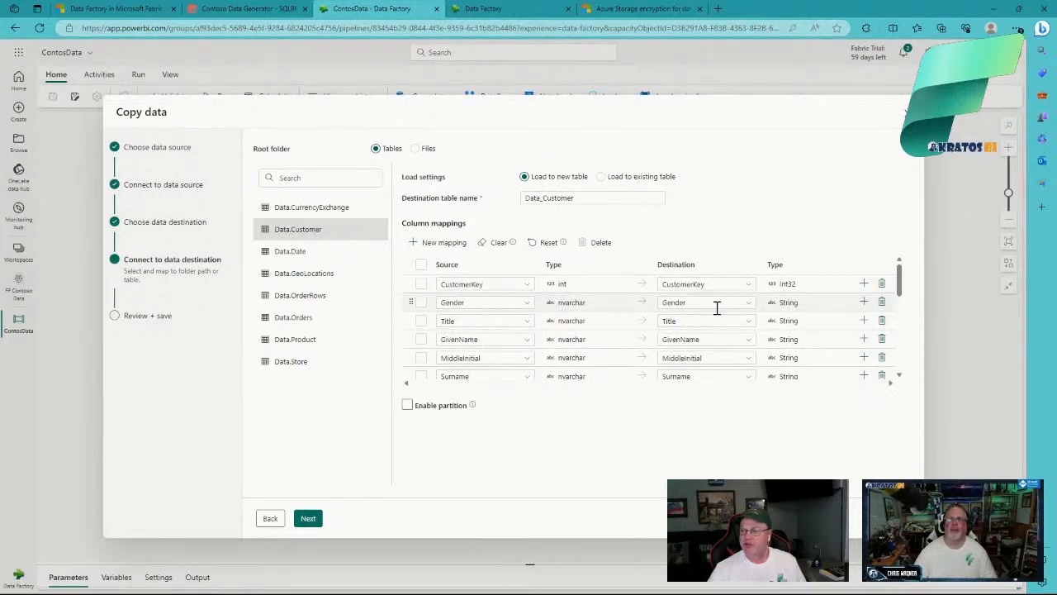
scroll(717, 308, down, 3)
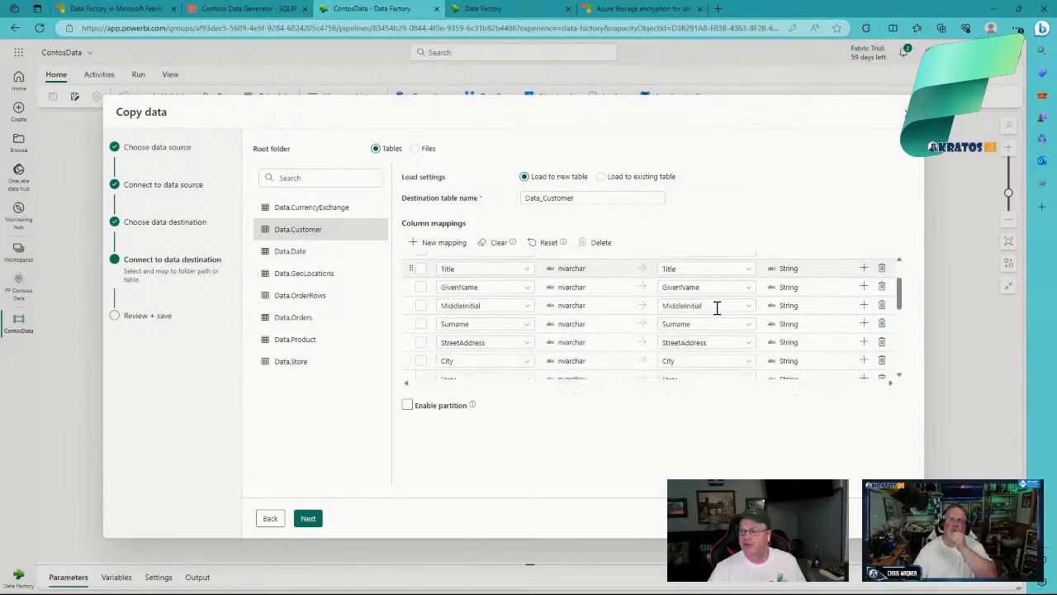
scroll(717, 308, down, 5)
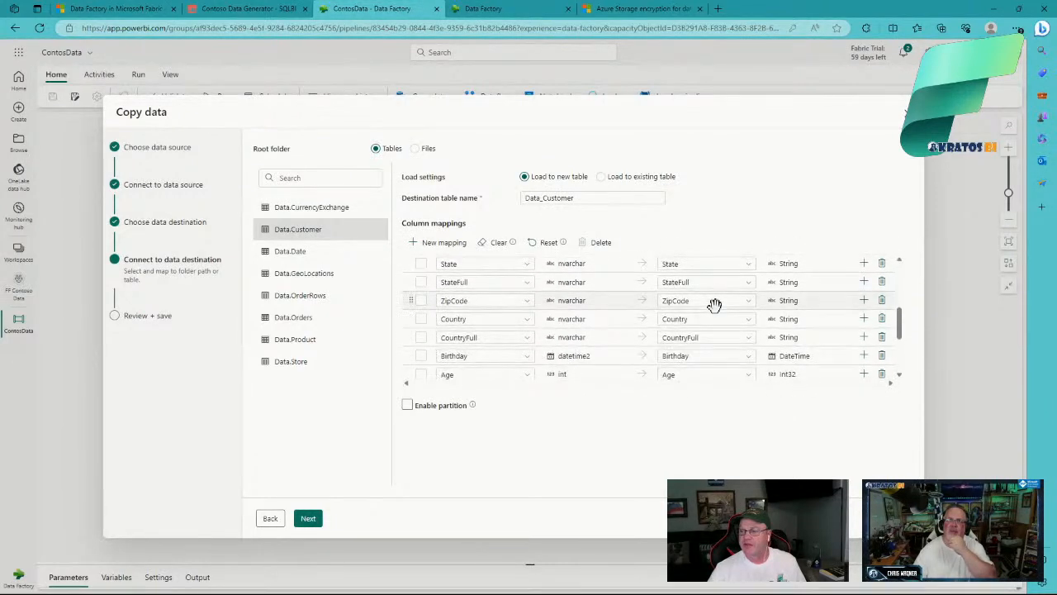
scroll(715, 305, down, 2)
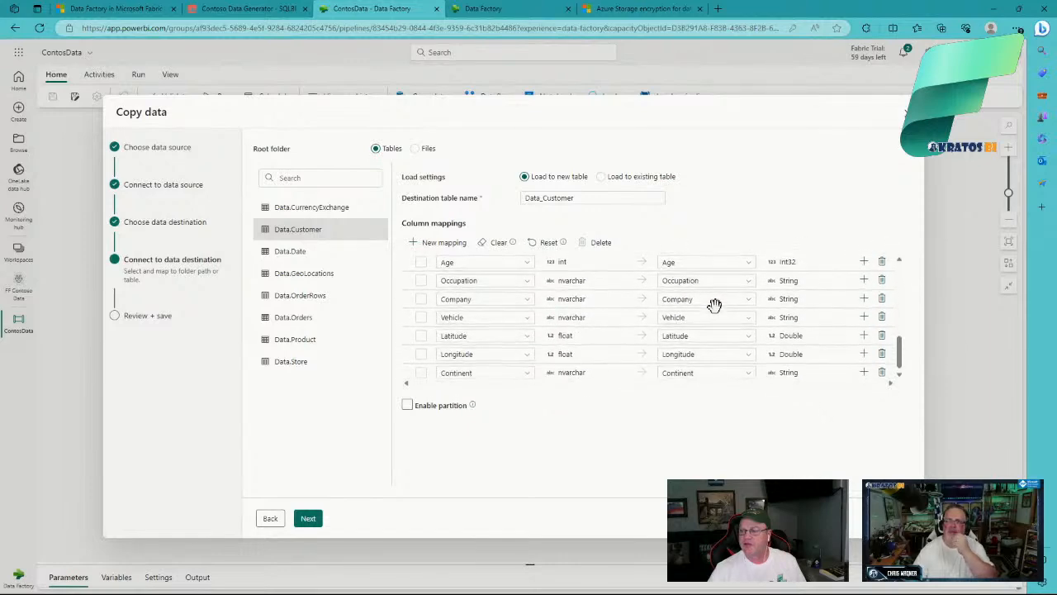
click(291, 251)
scroll(704, 264, up, 4)
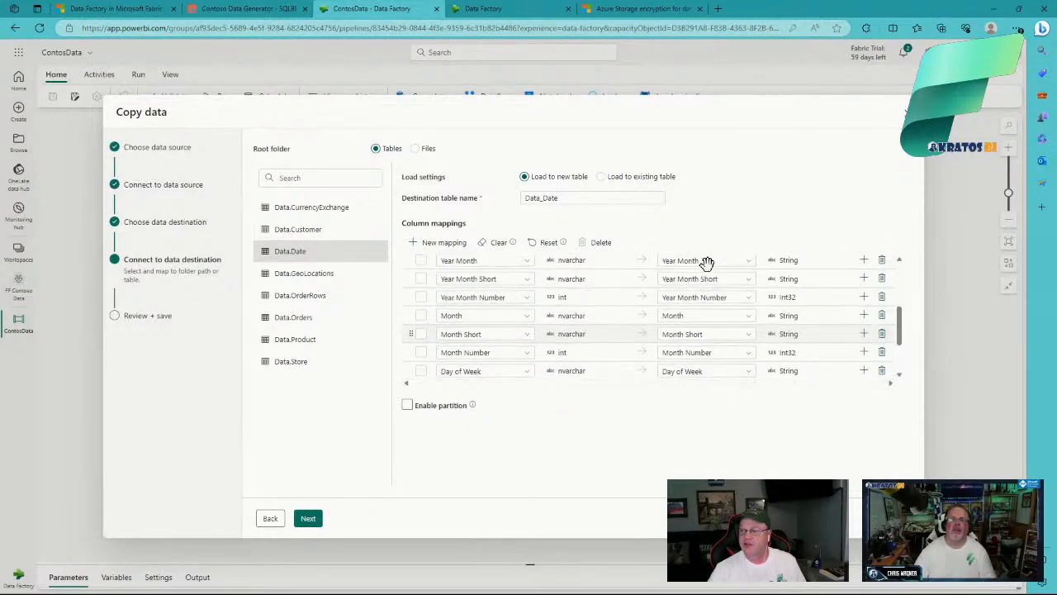
scroll(707, 264, up, 3)
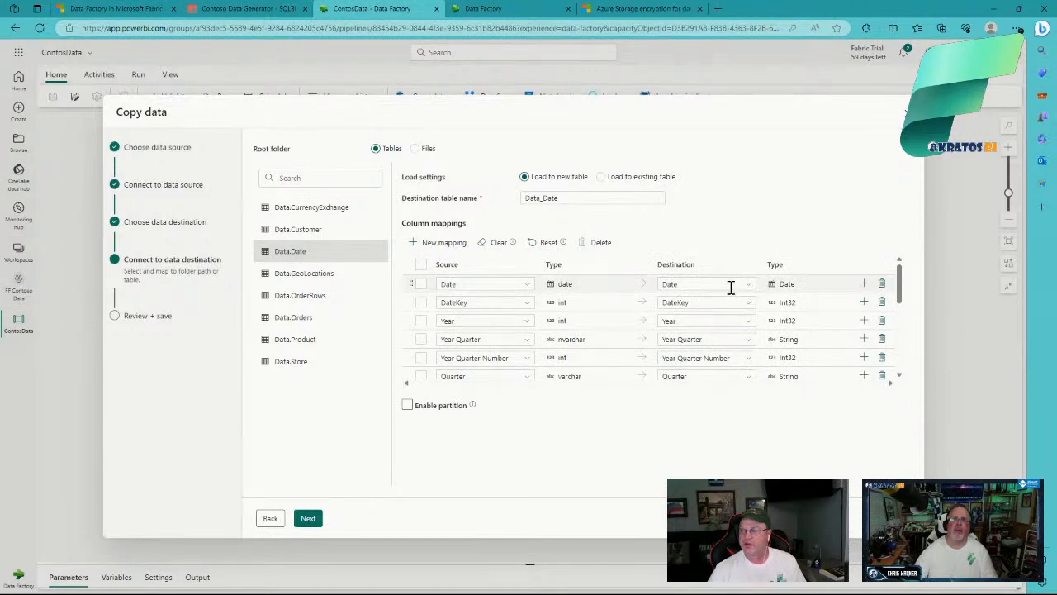
scroll(703, 319, down, 1)
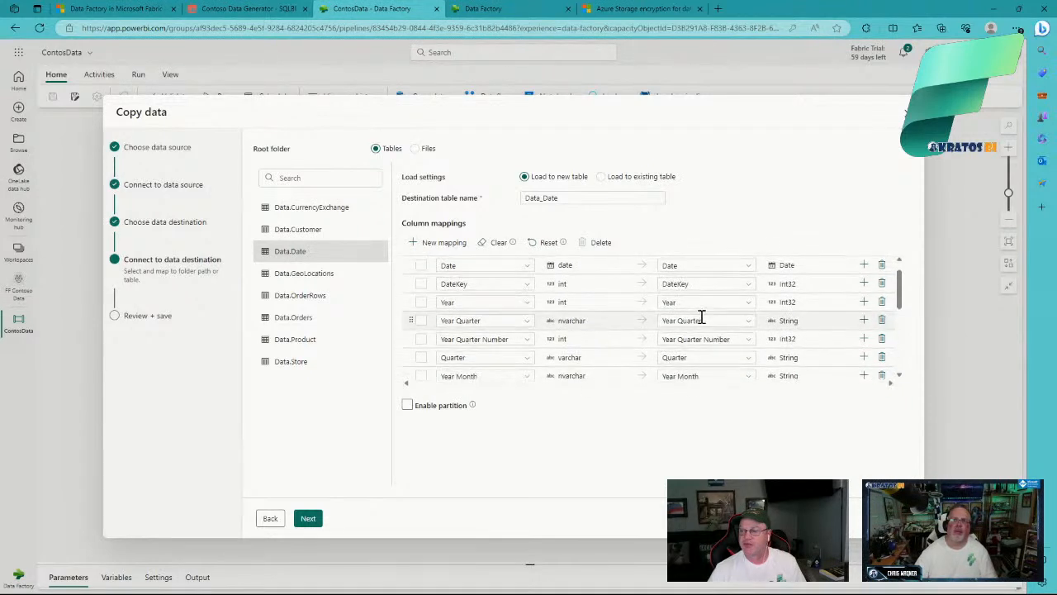
Step: Rename Data.Date's destination columns to YearQuarter, YearQuarterNumber and YearMonth by deleting the spaces
click(682, 322)
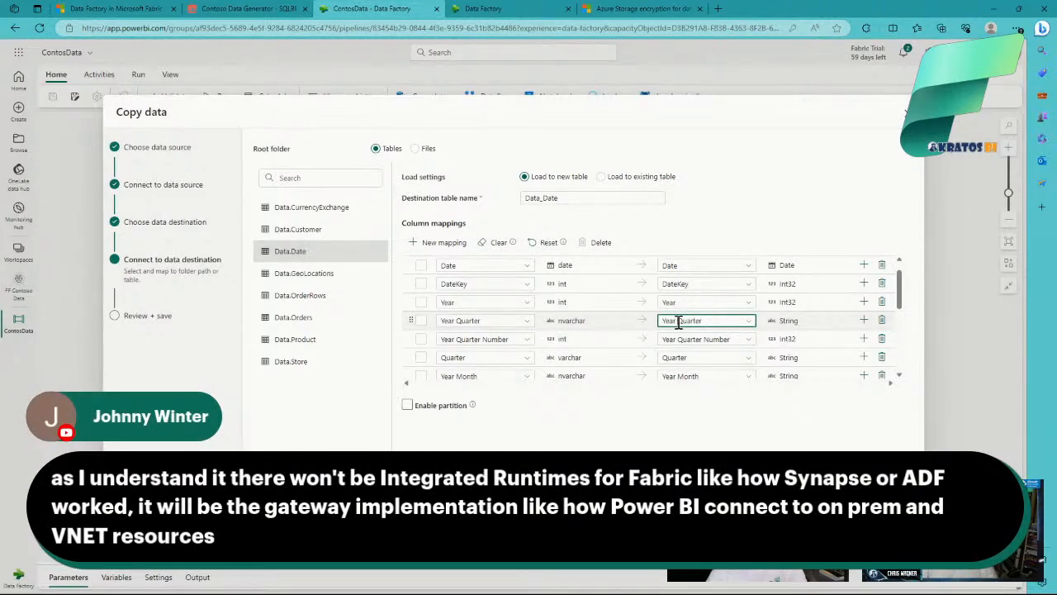
click(682, 338)
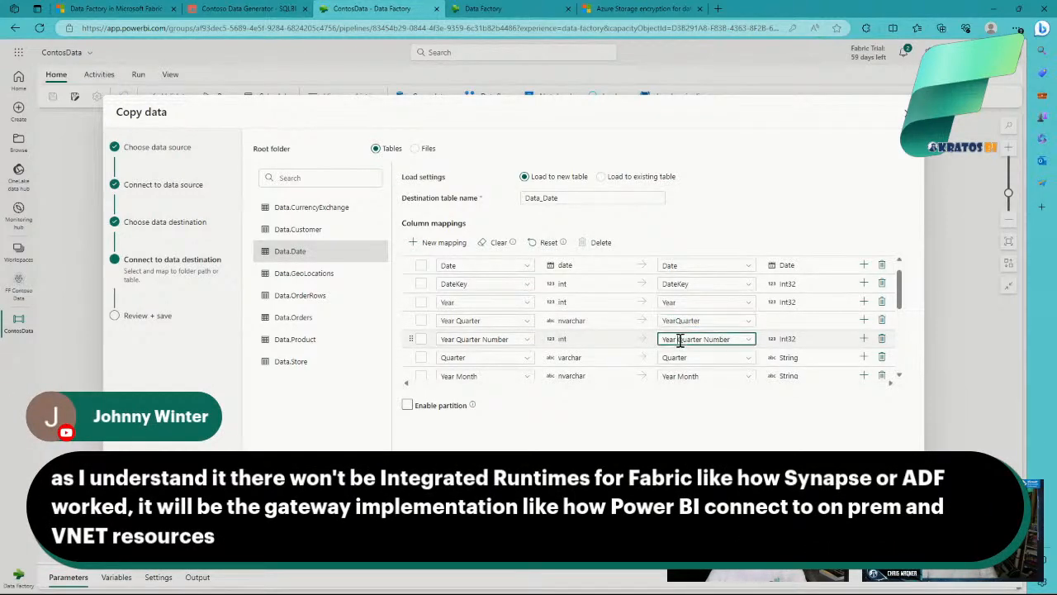
key(BackSpace)
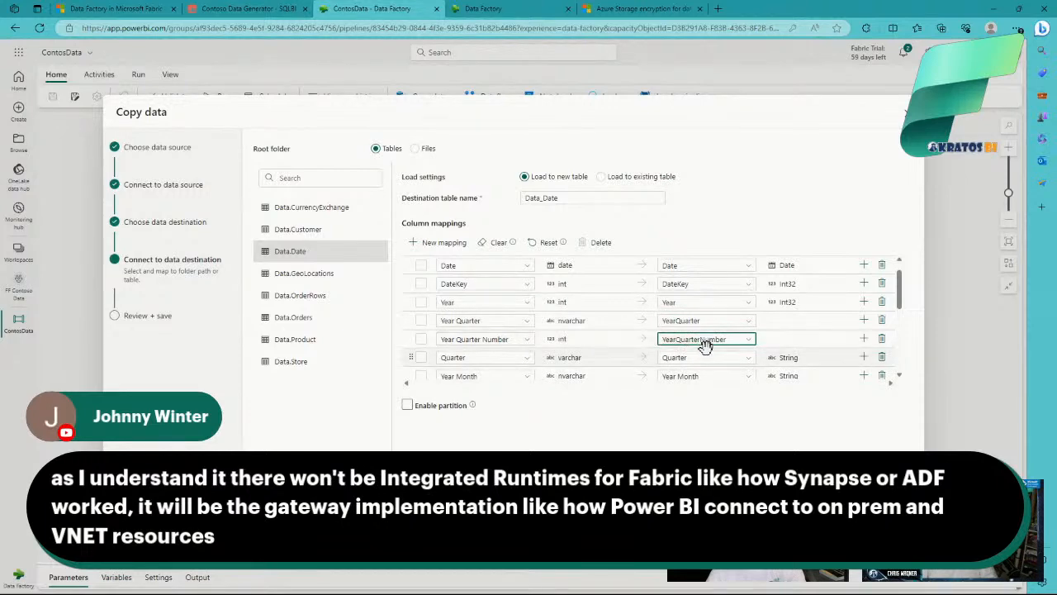
key(Delete)
scroll(699, 355, down, 2)
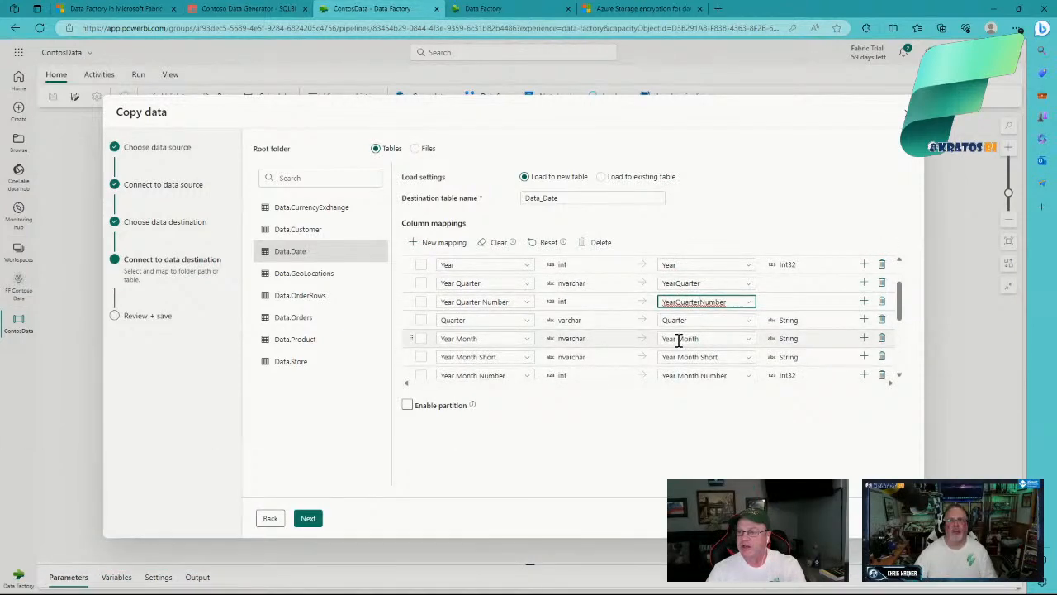
click(678, 339)
key(BackSpace)
scroll(694, 341, down, 1)
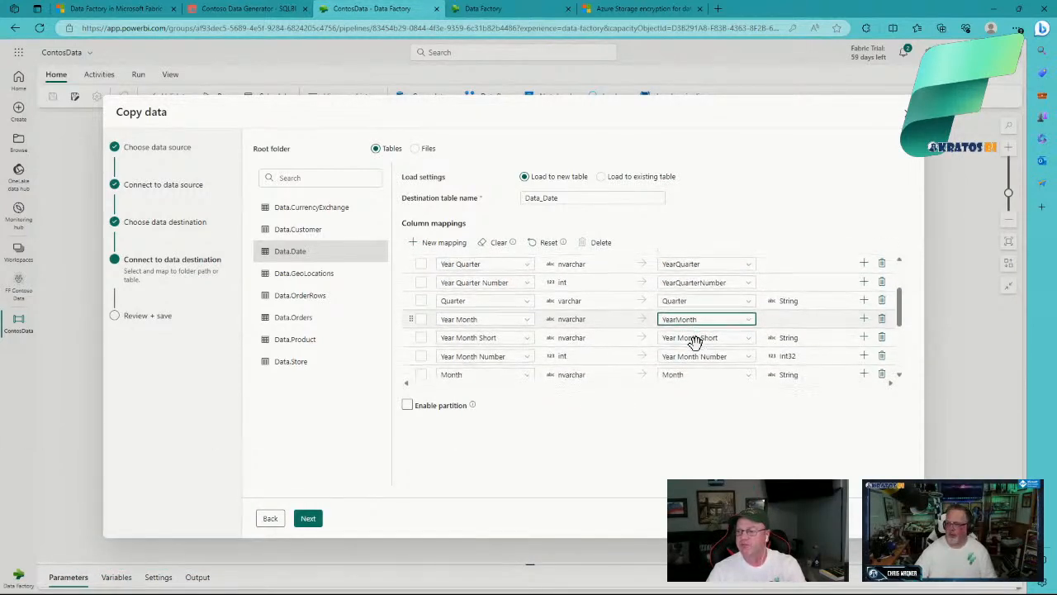
scroll(693, 341, down, 4)
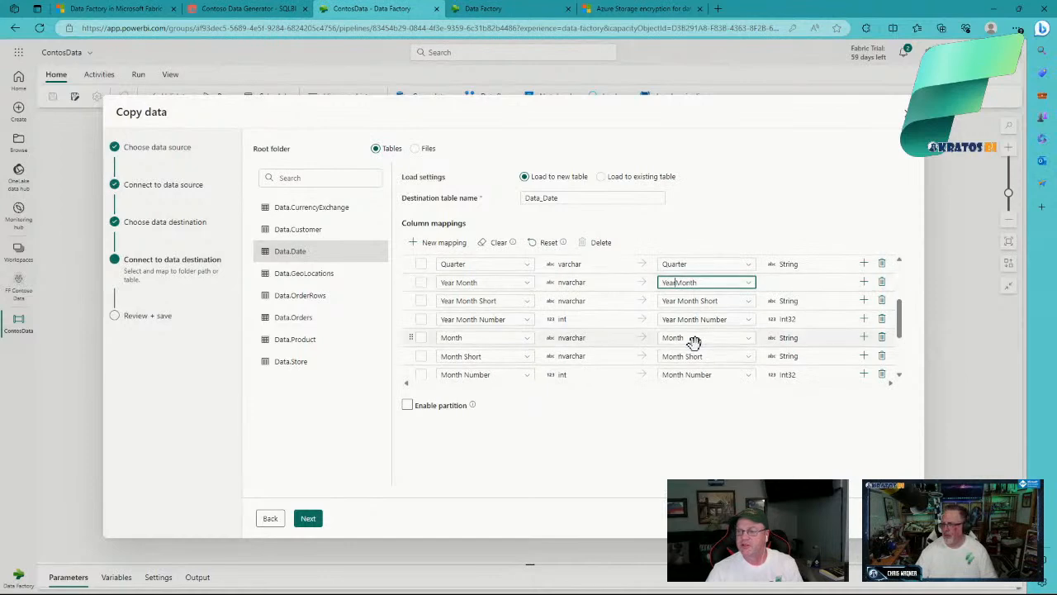
click(510, 11)
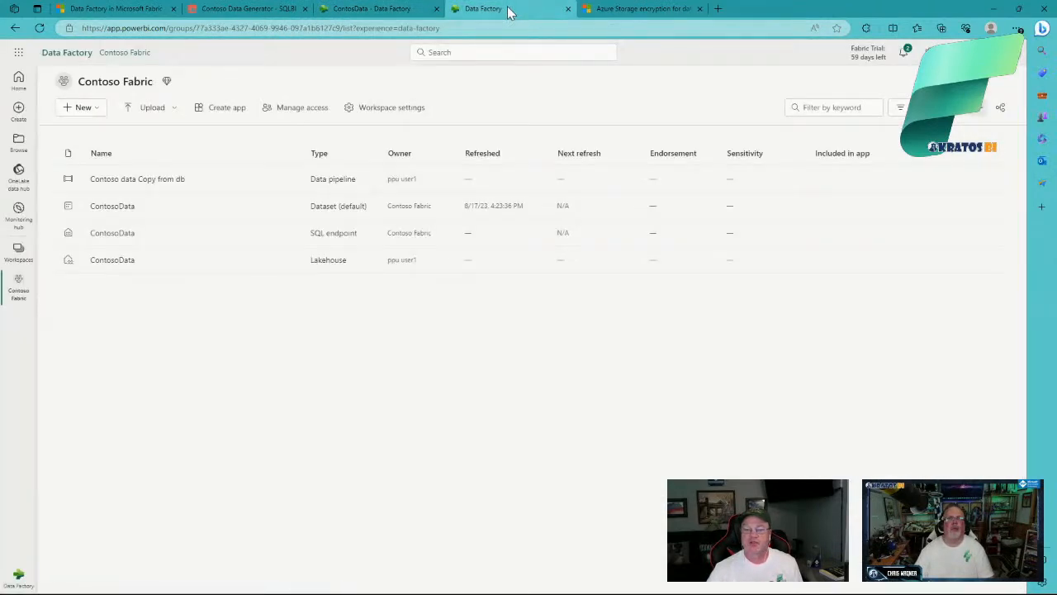
click(157, 186)
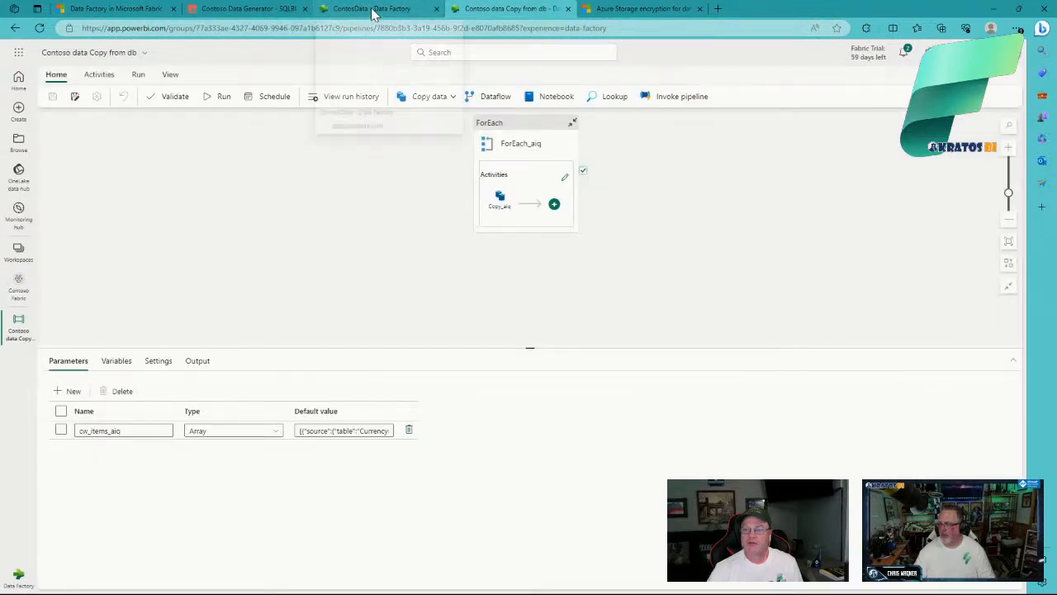
click(374, 10)
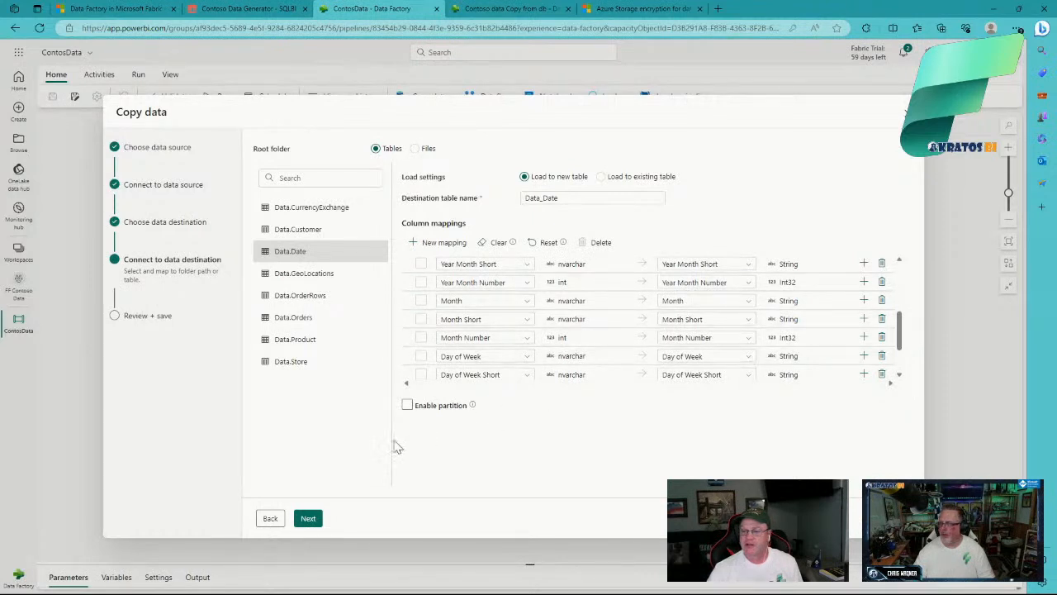
Step: On the review page, untick Start data transfer immediately and save the copy setup
click(308, 518)
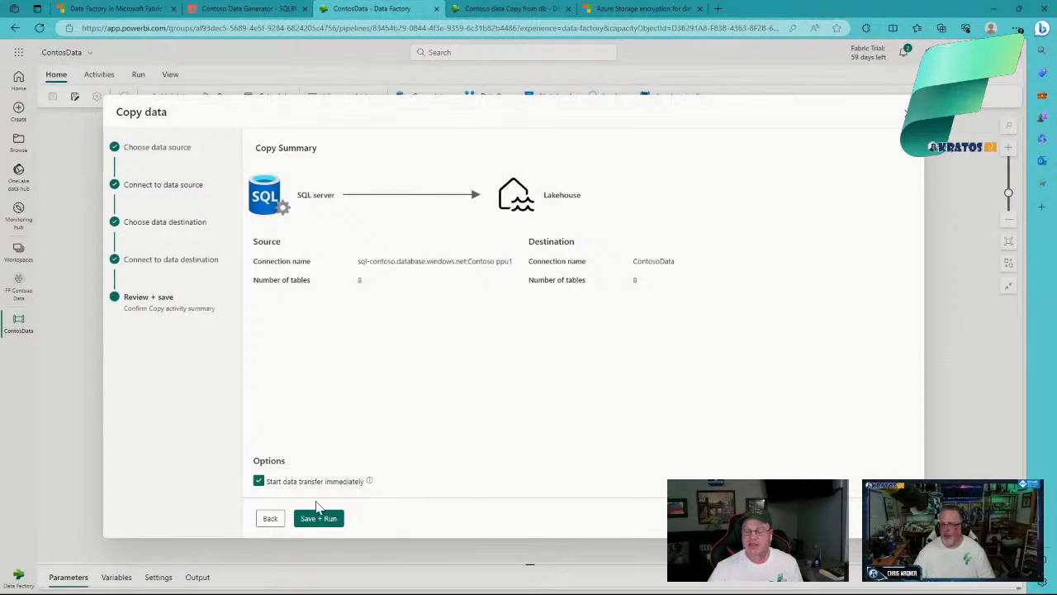
click(275, 486)
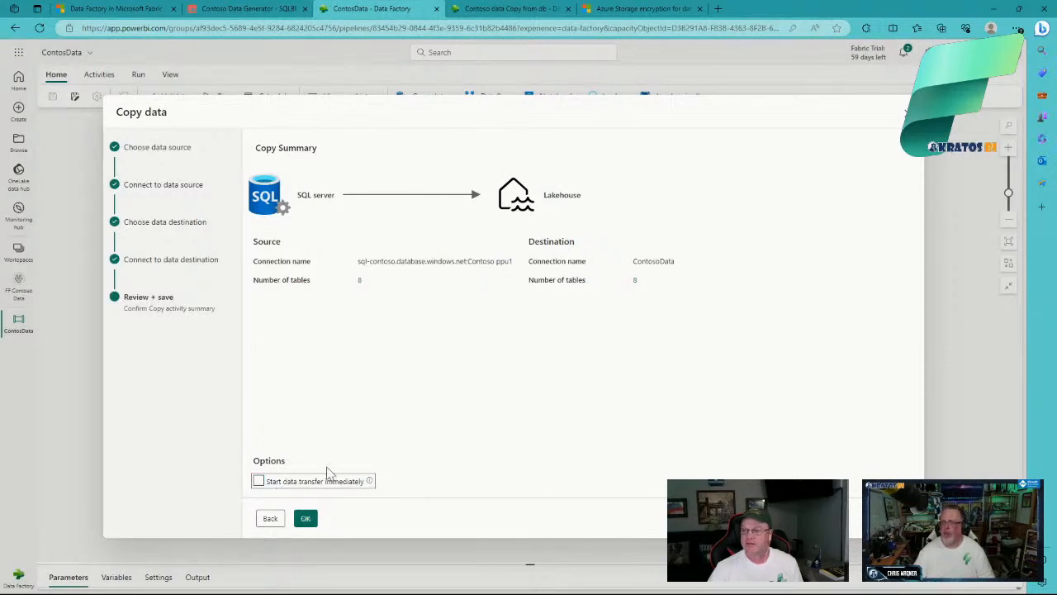
click(305, 518)
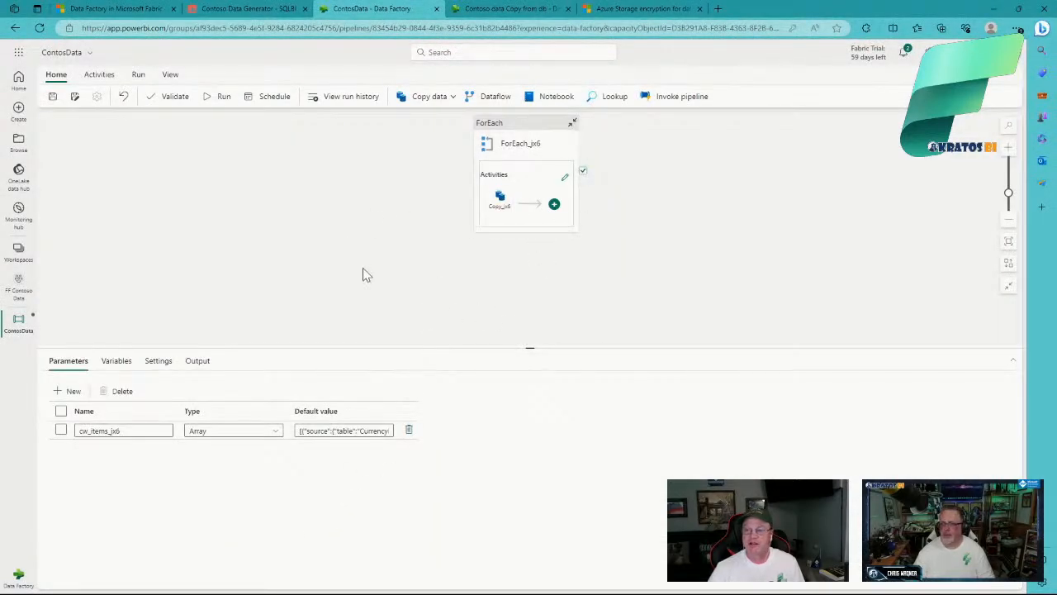
Step: Select the ForEach loop, then its inner Copy activity to show its General settings
click(516, 131)
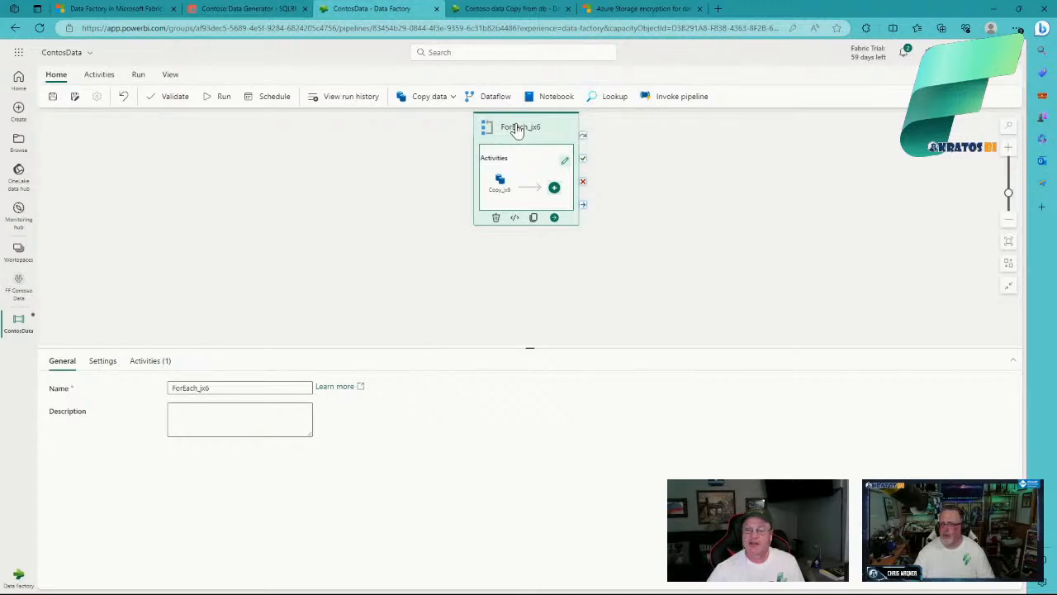
click(501, 192)
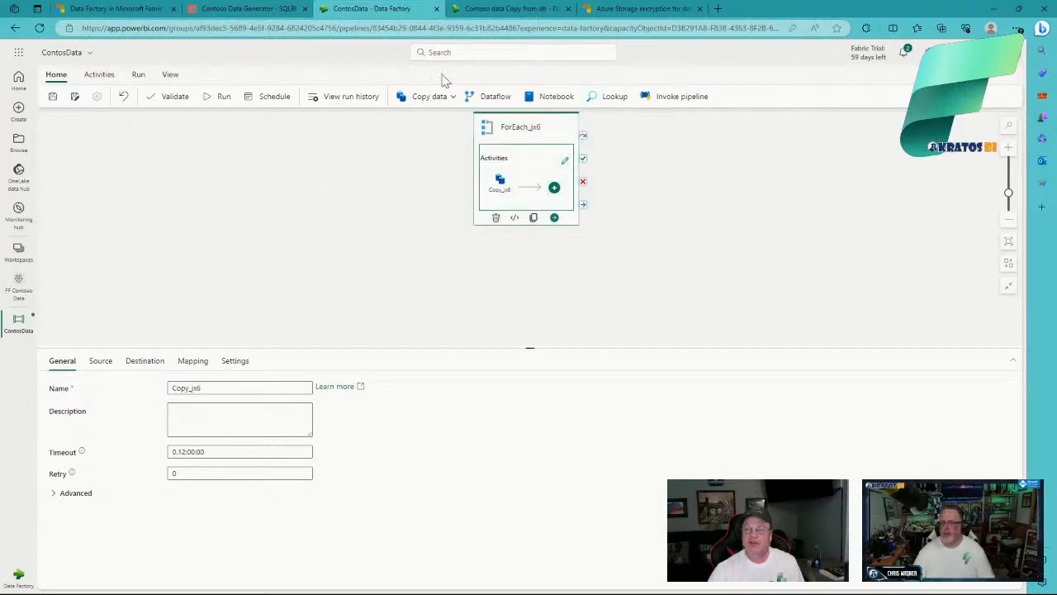
Step: Switch to the Contoso data Copy from db pipeline, enlarge its parameters and inspect cw_items_aiq's default
click(502, 12)
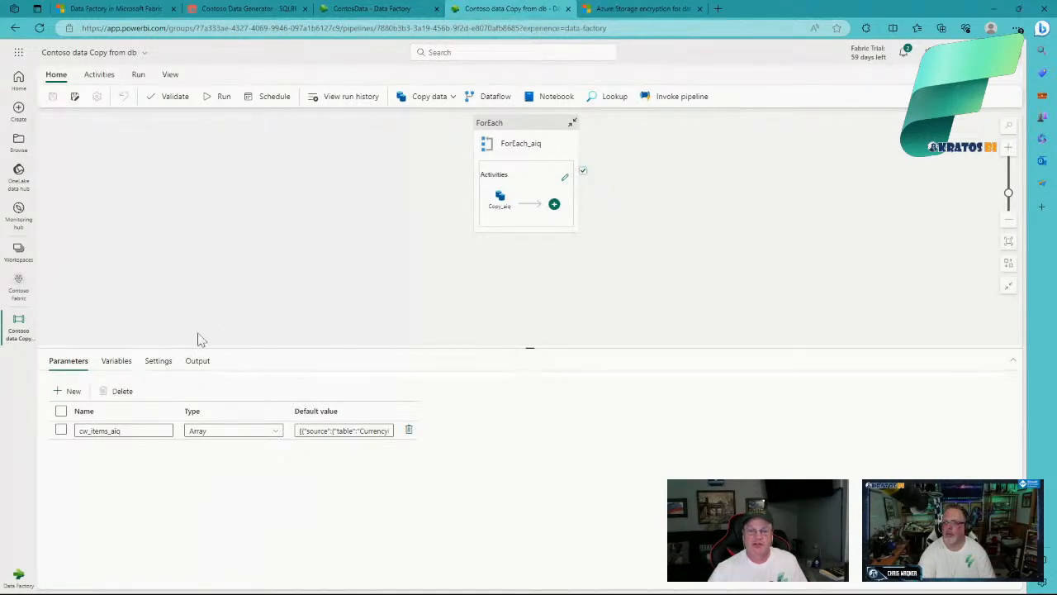
drag(321, 348, 328, 260)
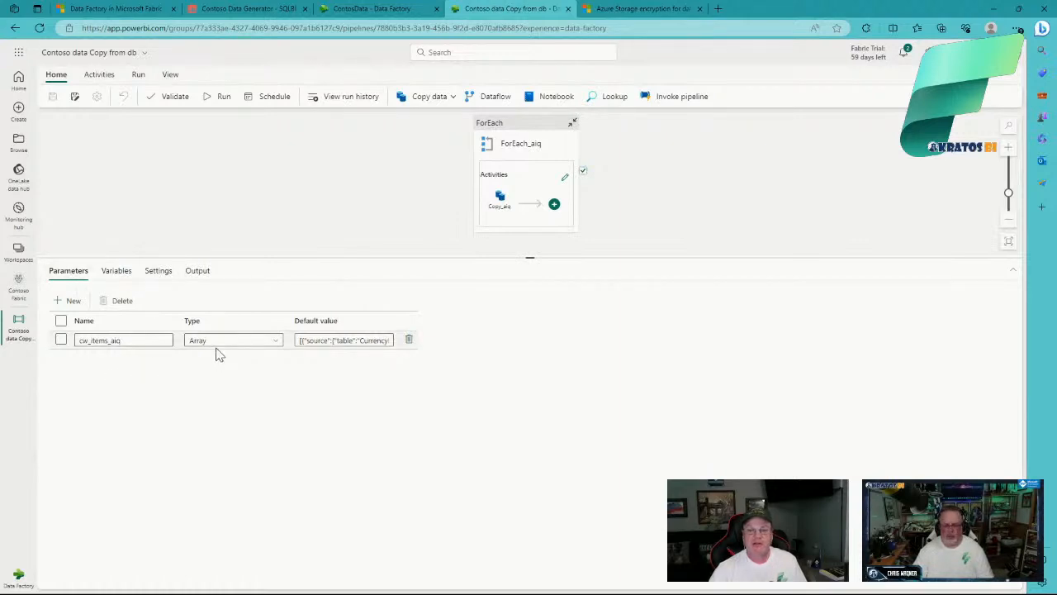
click(328, 343)
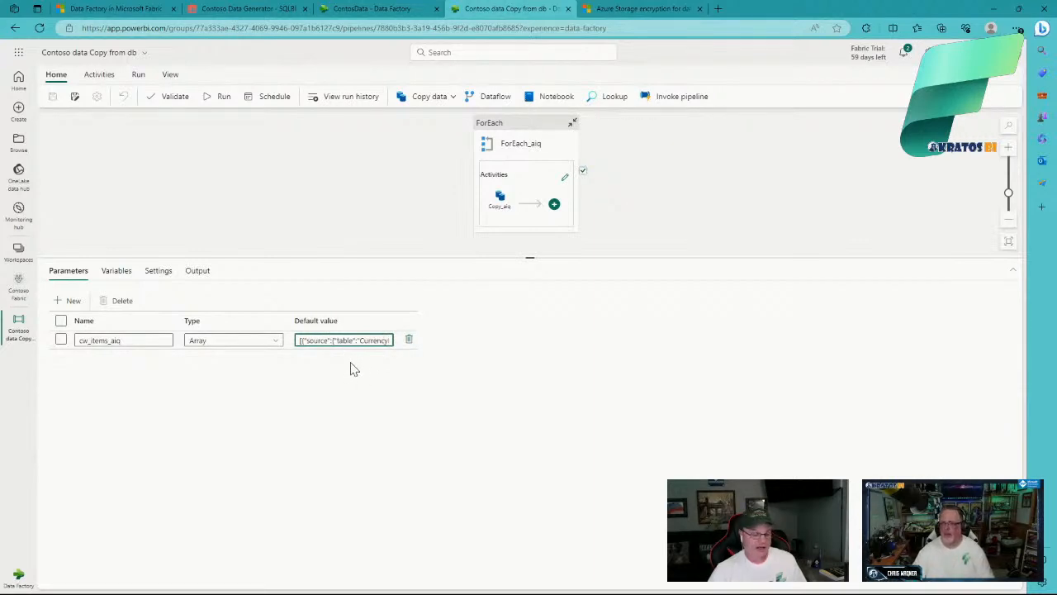
mouse_move(433, 590)
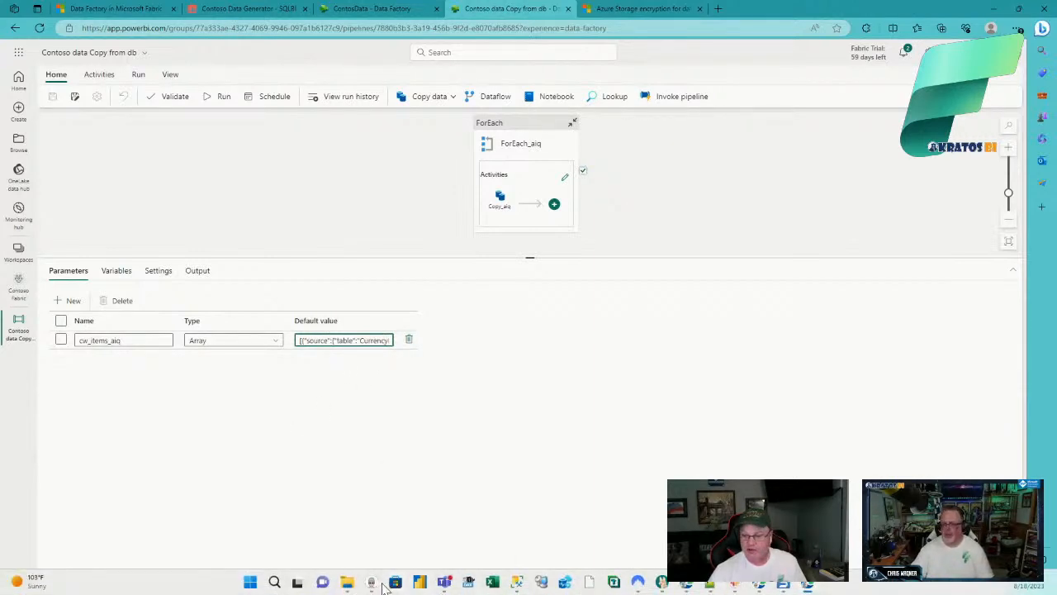
Step: Enlarge the JSON mappings file in Notepad++, fold its first translator block, then return to the browser
click(712, 586)
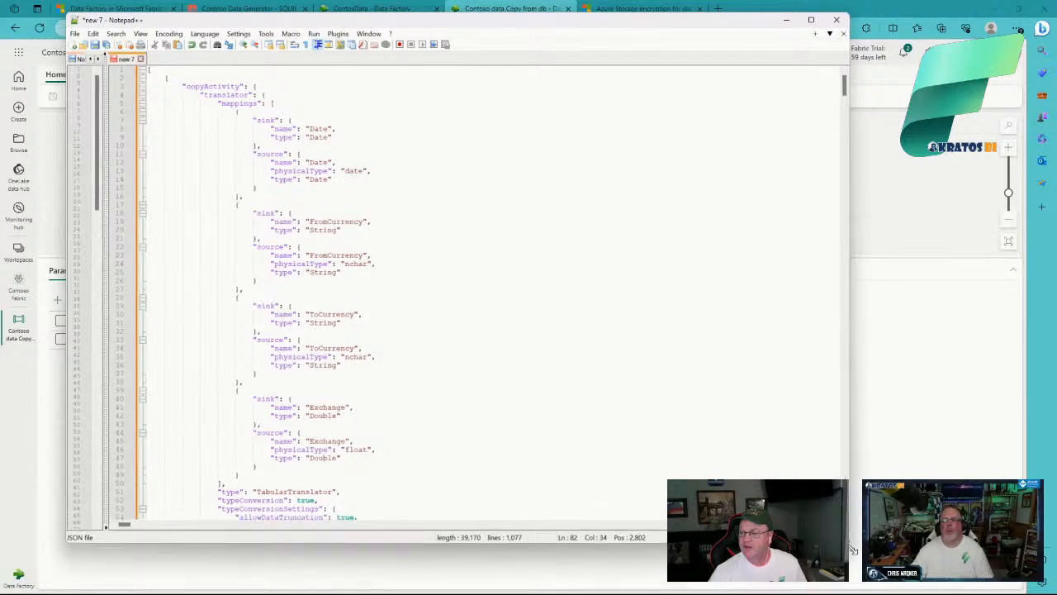
drag(844, 540, 896, 574)
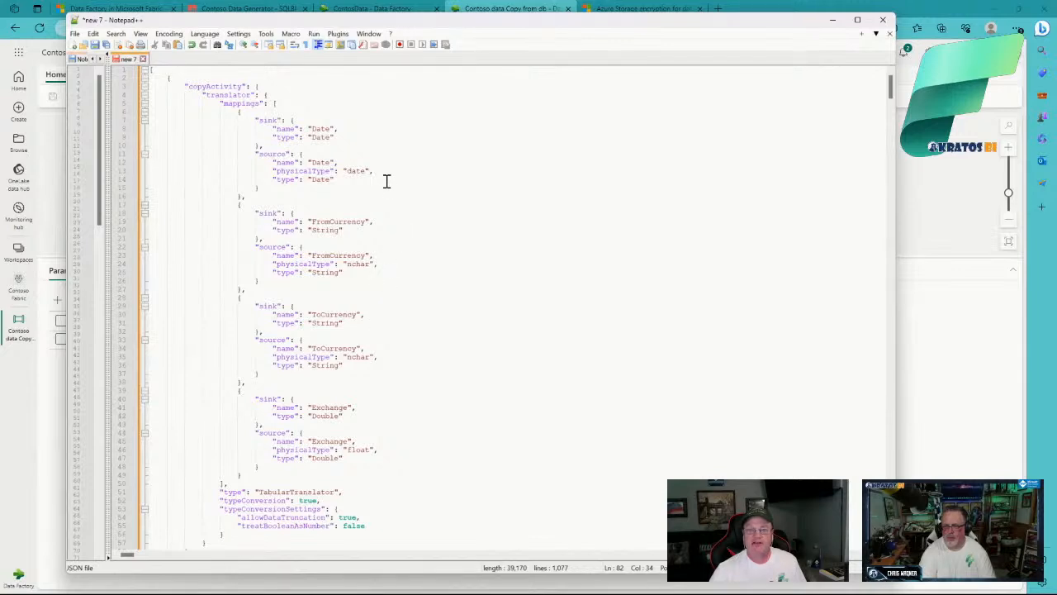
click(142, 96)
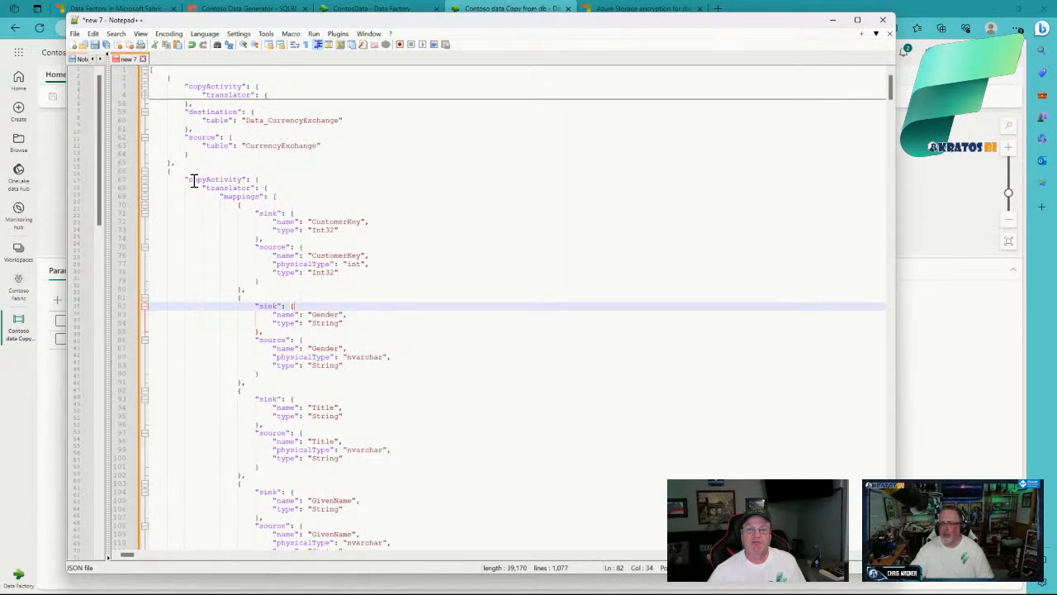
click(42, 428)
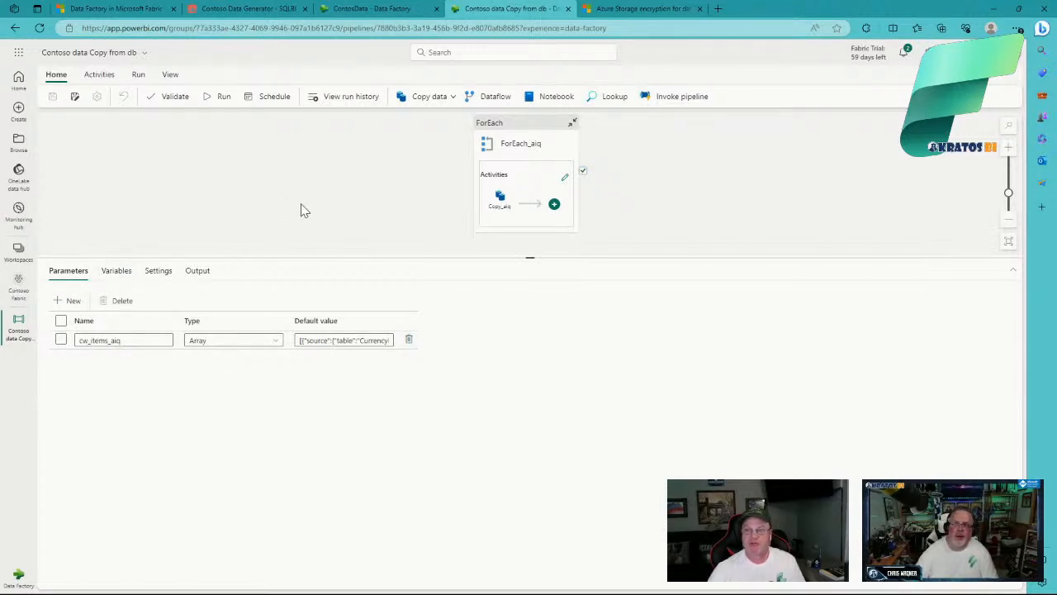
click(532, 132)
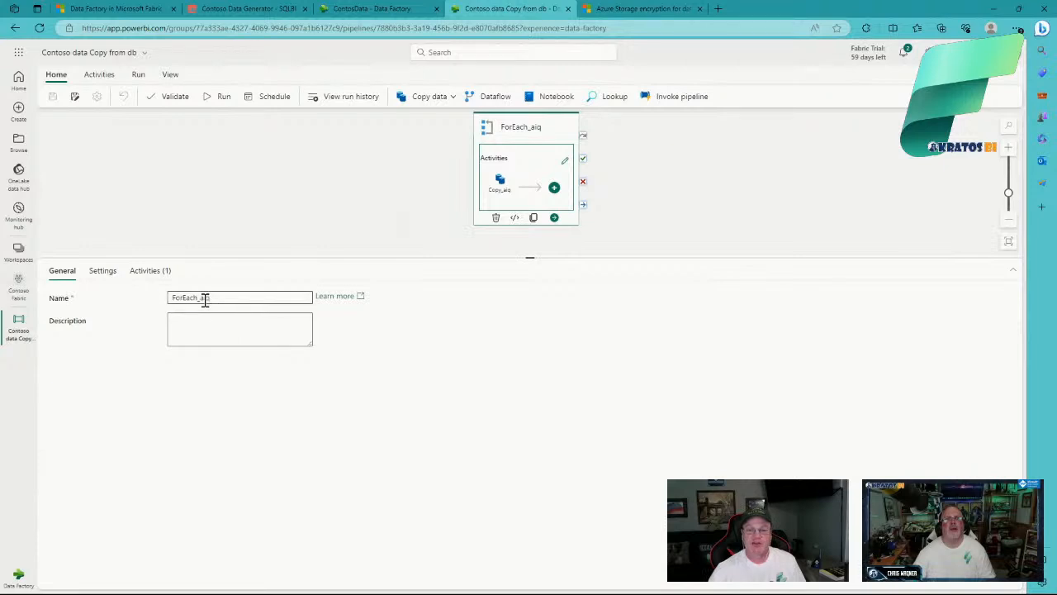
click(102, 272)
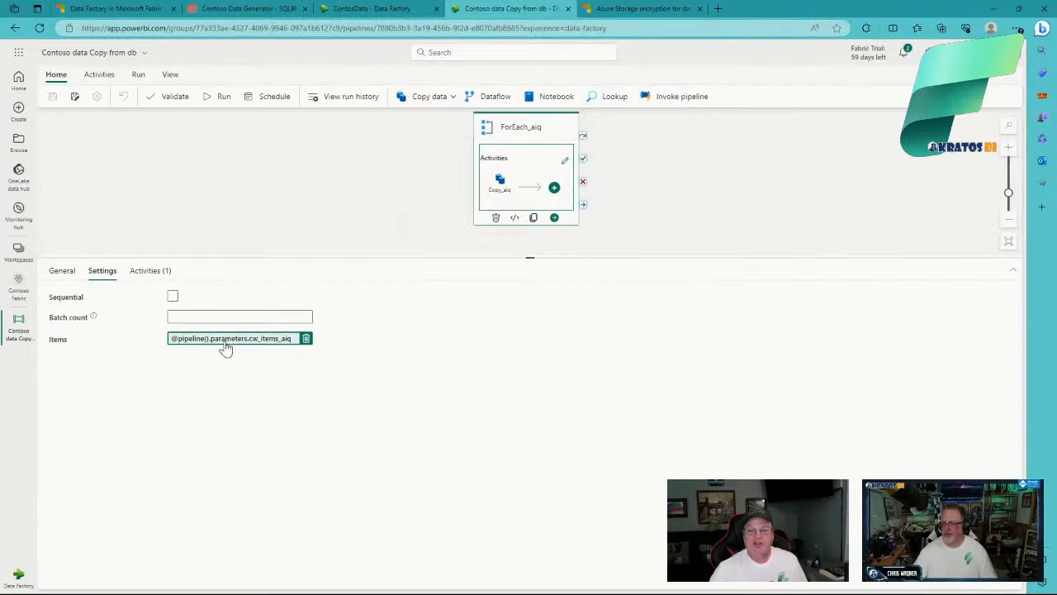
click(295, 345)
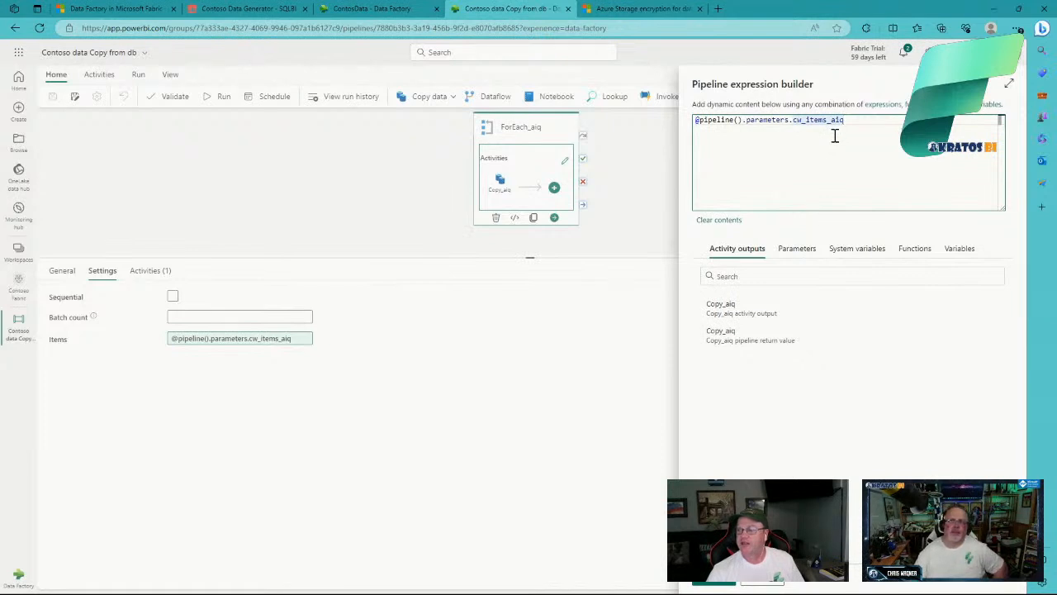
Step: Browse the Parameters, System variables, Activity outputs and Functions lists in the expression builder
click(802, 251)
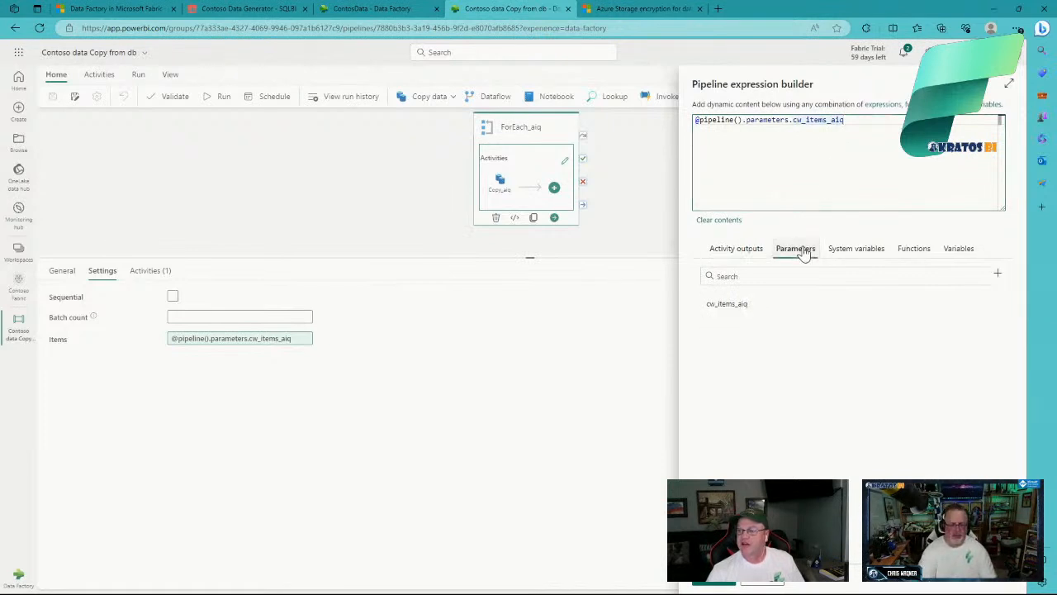
click(857, 253)
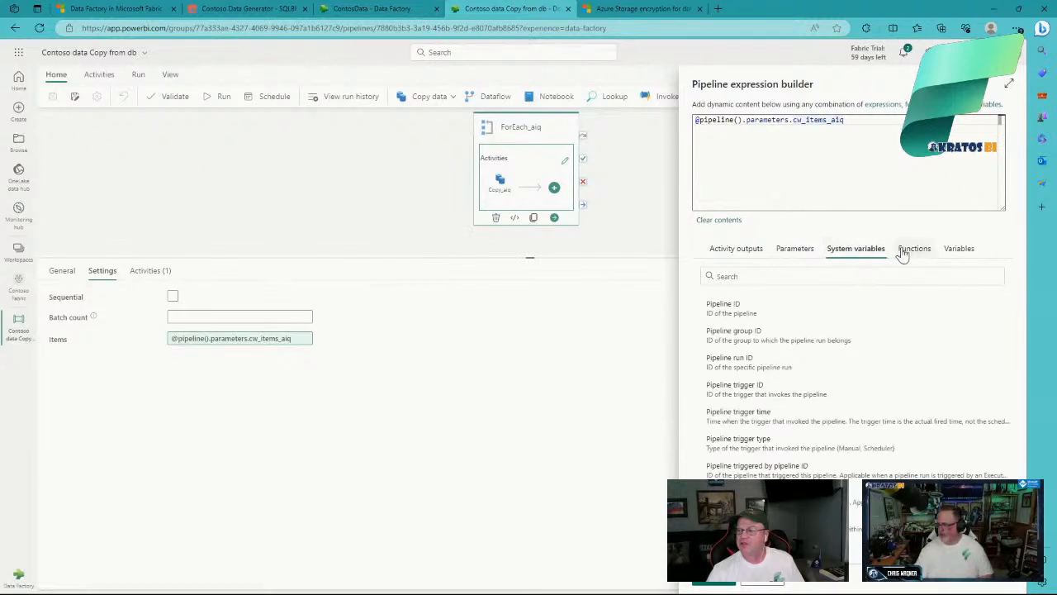
click(744, 253)
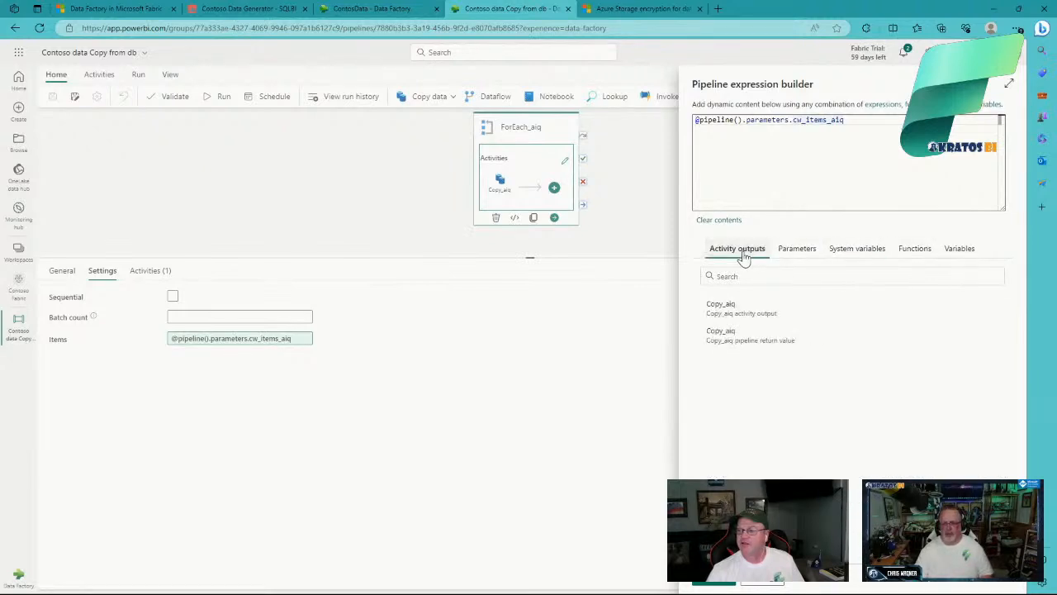
click(793, 258)
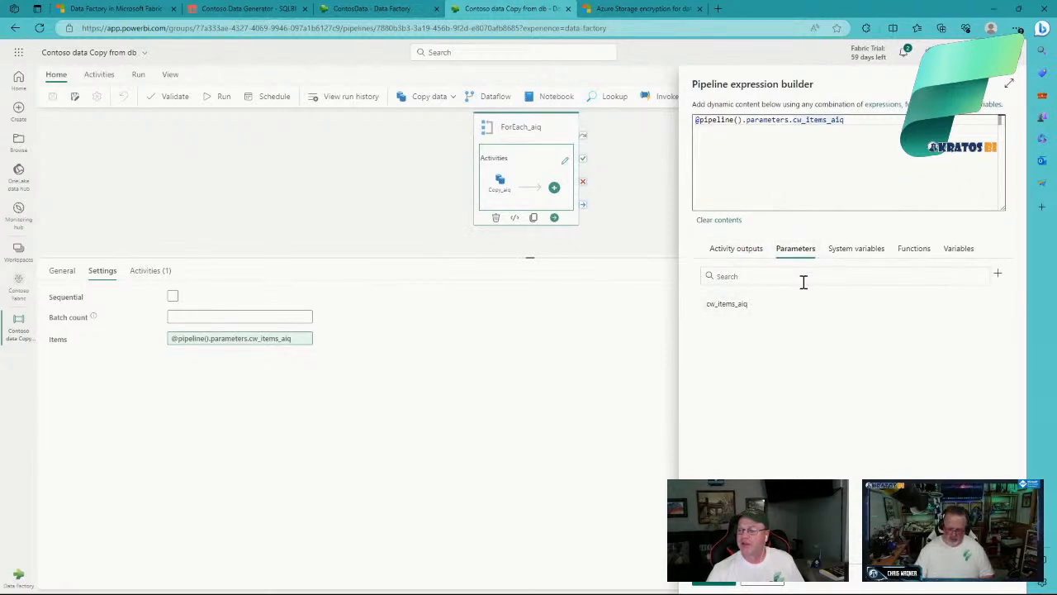
click(915, 252)
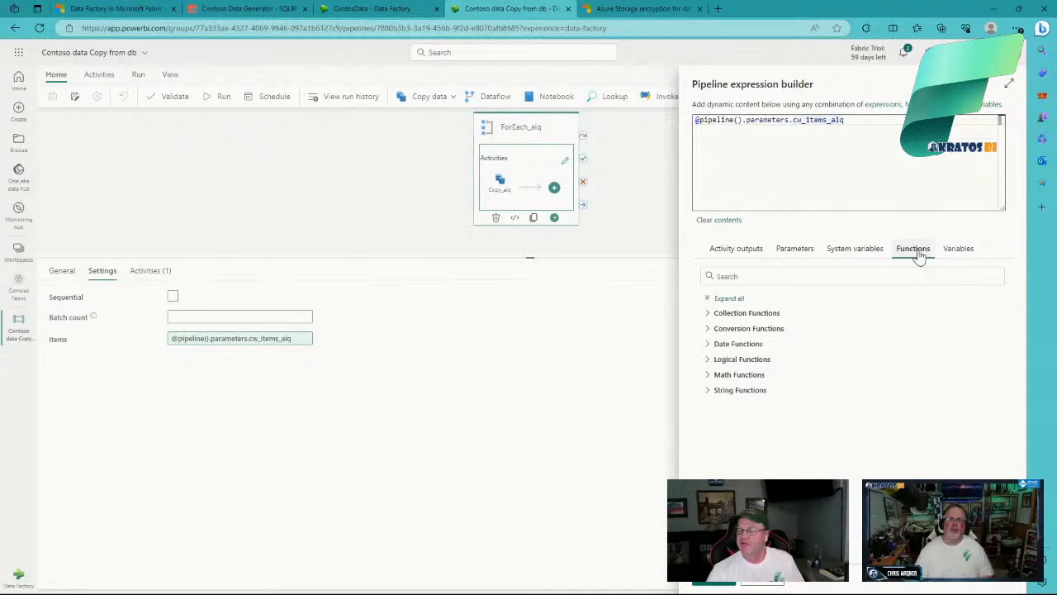
Step: Explore the Collection, Conversion and String function groups, then cancel, leaving Items unchanged
click(708, 319)
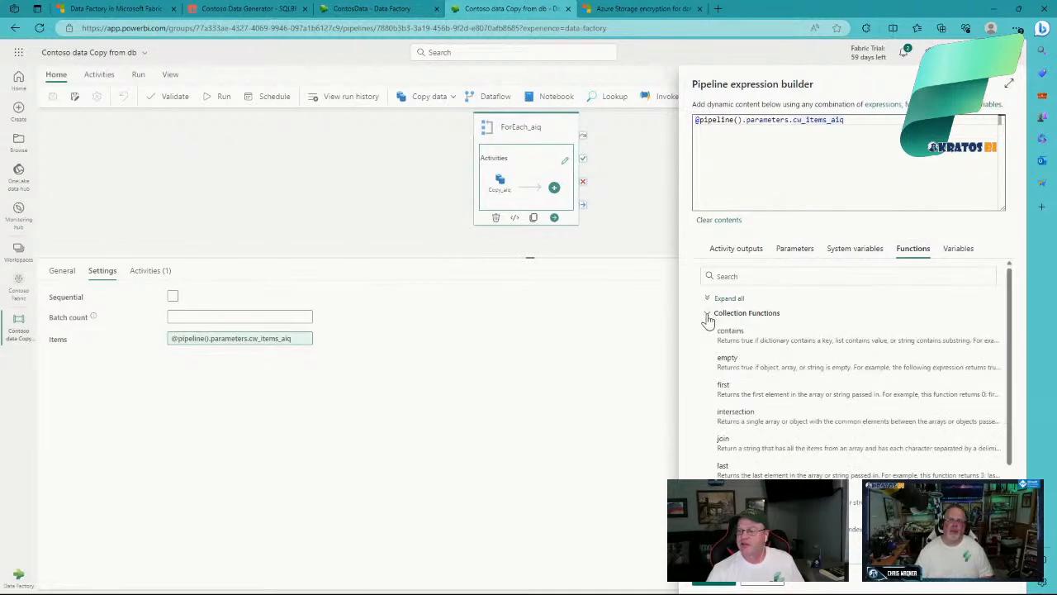
click(708, 319)
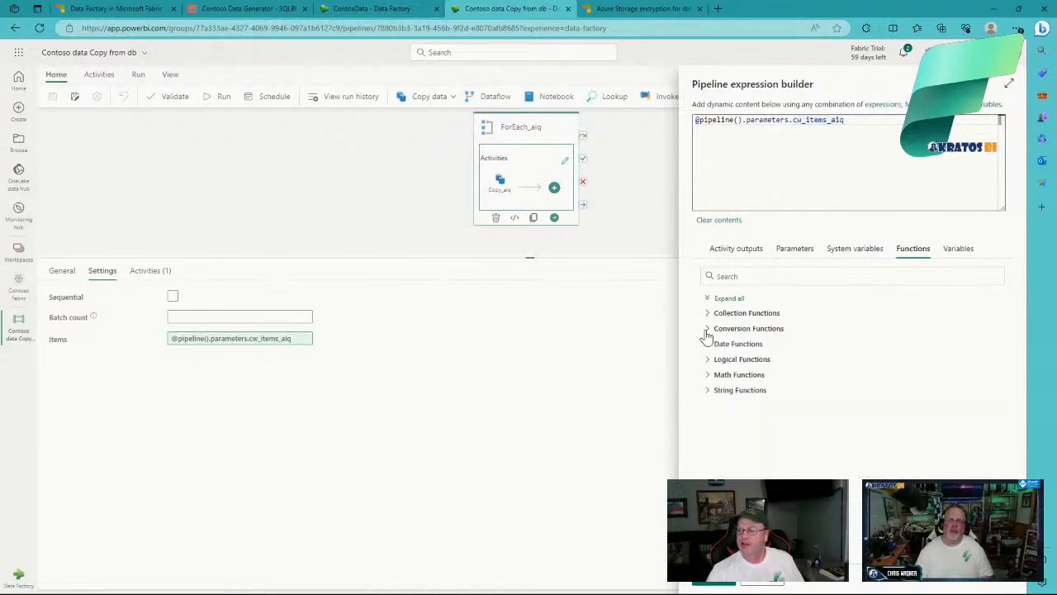
click(709, 331)
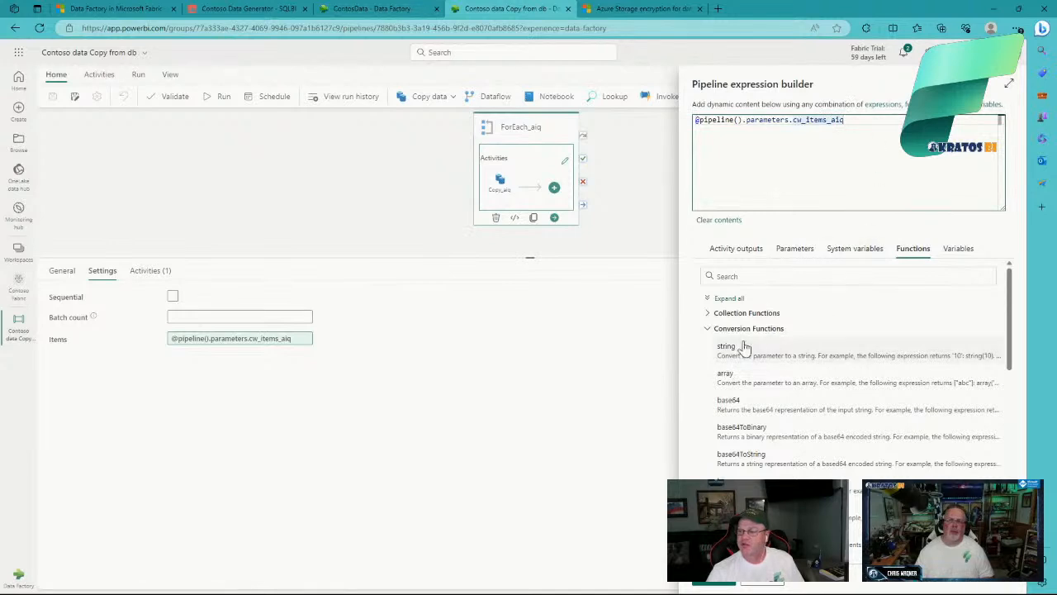
click(737, 351)
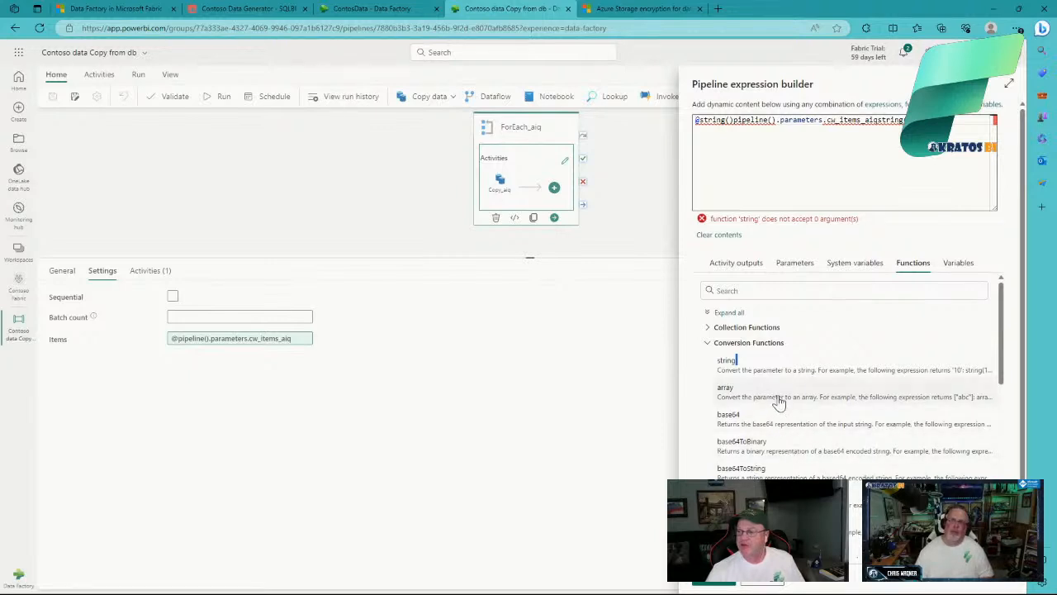
click(709, 345)
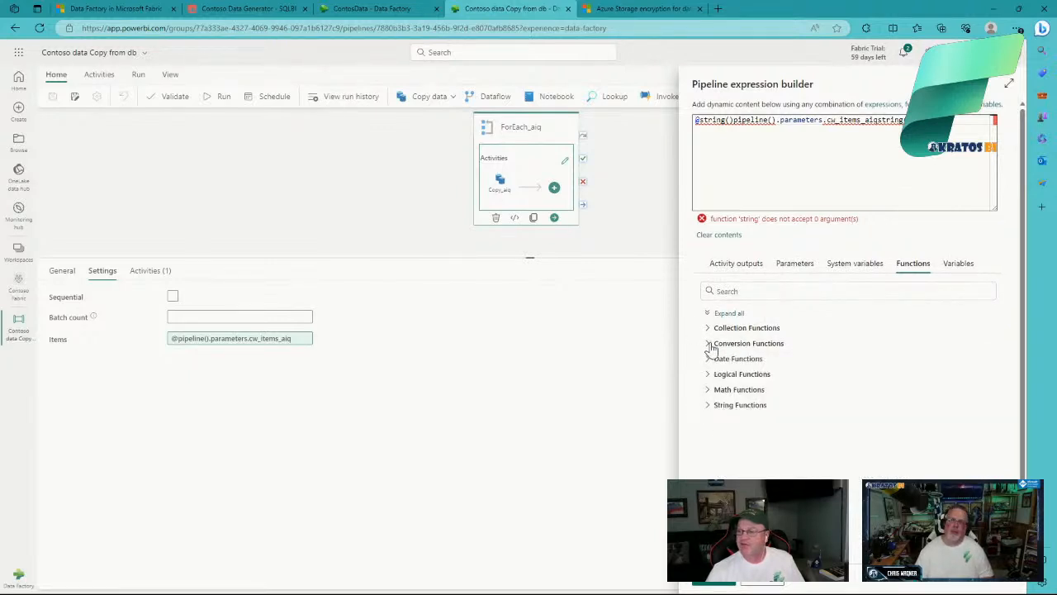
click(708, 406)
click(708, 405)
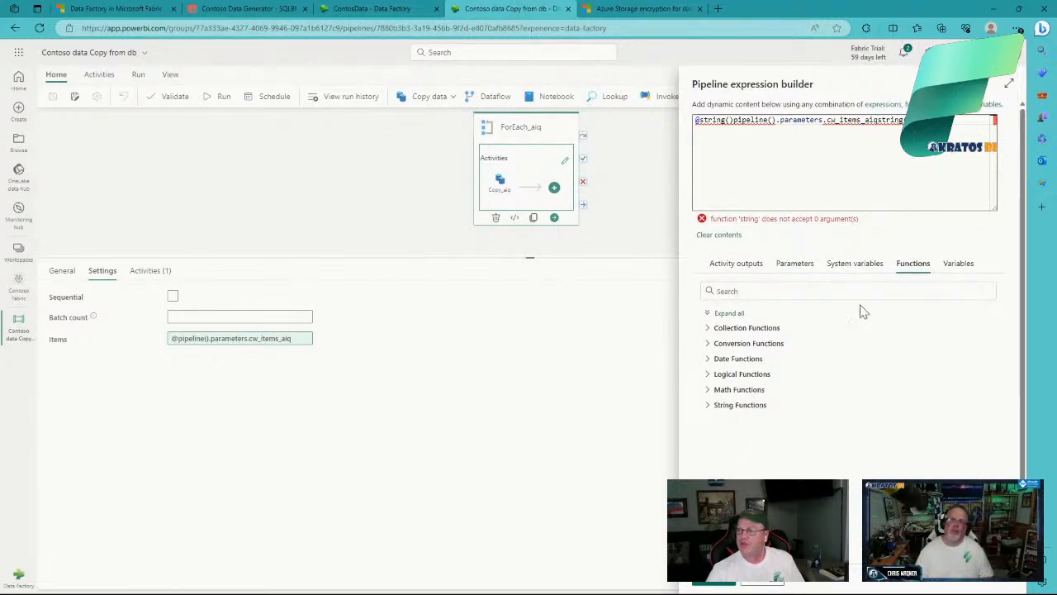
click(766, 583)
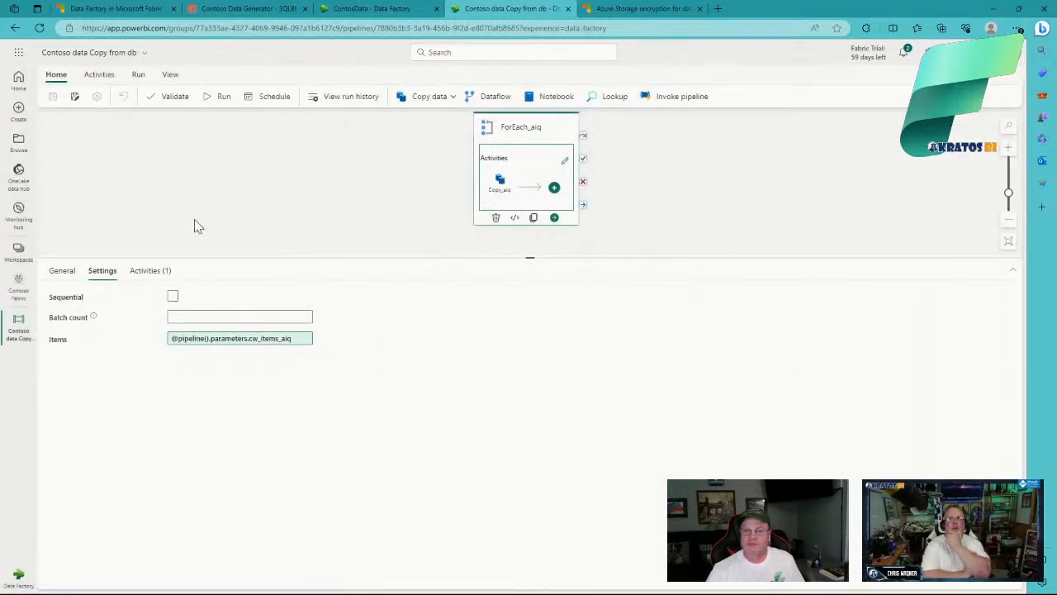
Step: From the Activities ribbon view, enter the ForEach_aiq loop via its edit pencil to reach Copy_aiq
click(149, 271)
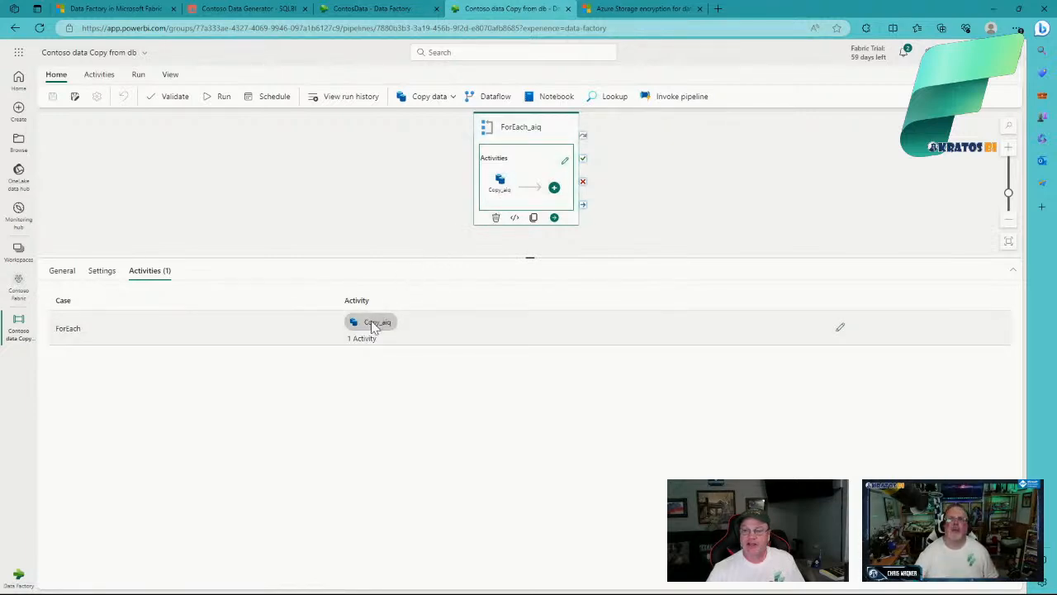
click(113, 78)
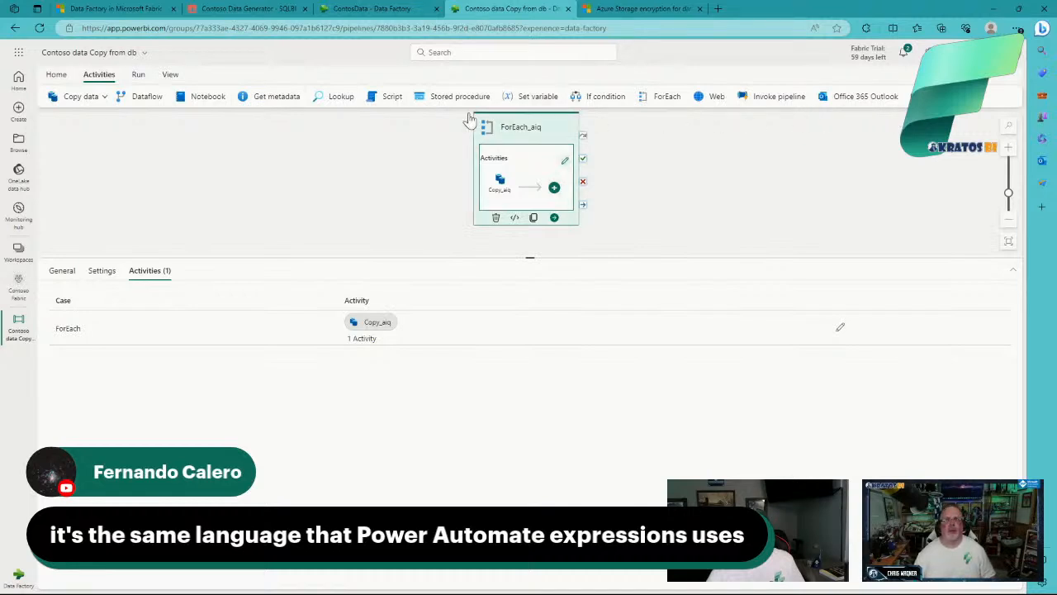
click(105, 97)
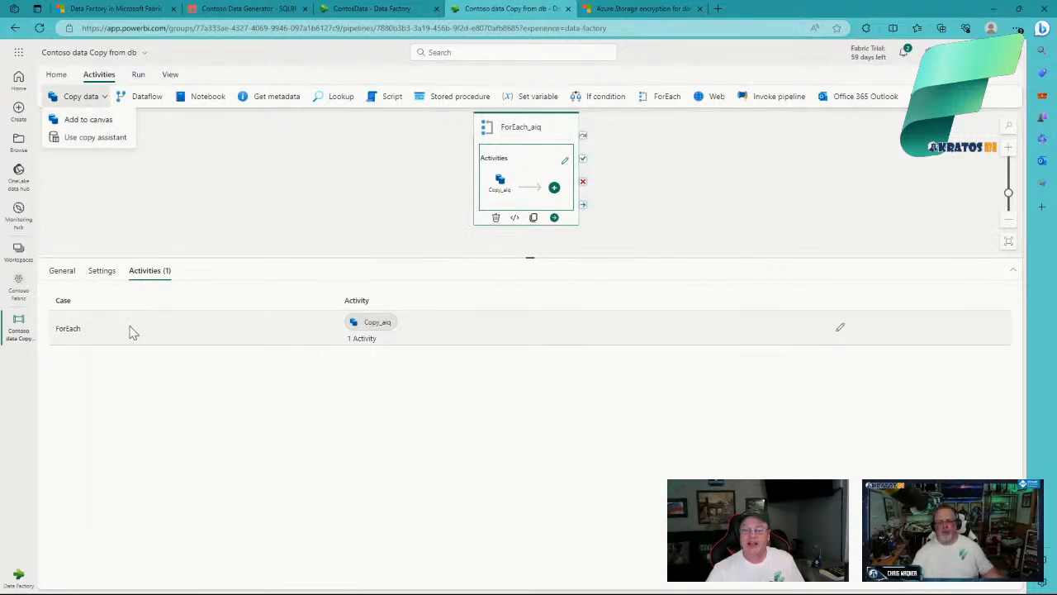
click(841, 331)
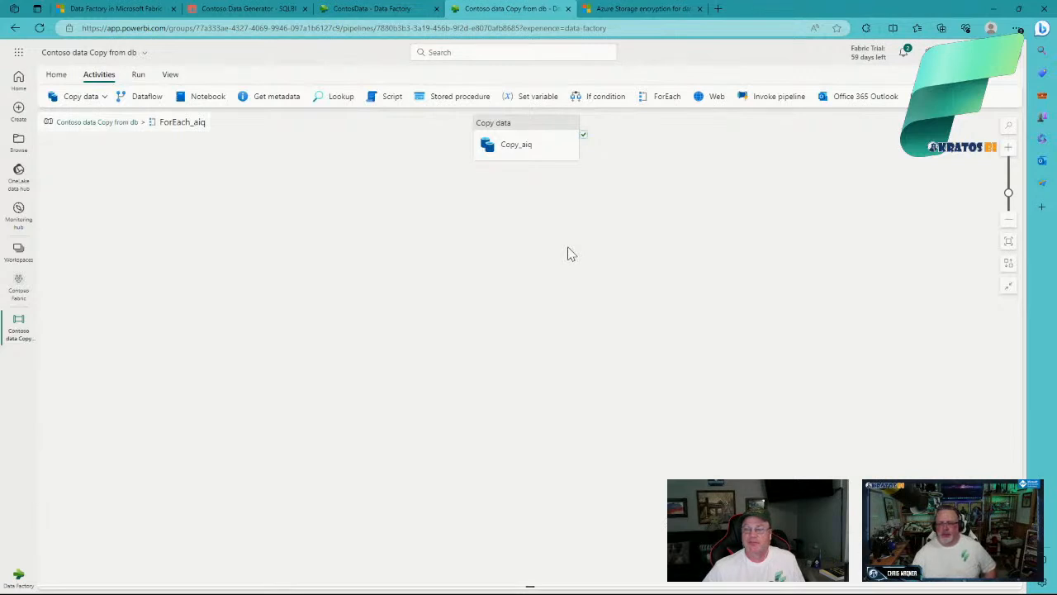
Step: Drop a Teams activity, Teams1, next to Copy_aiq inside the loop, then clear the selection
mouse_move(548, 162)
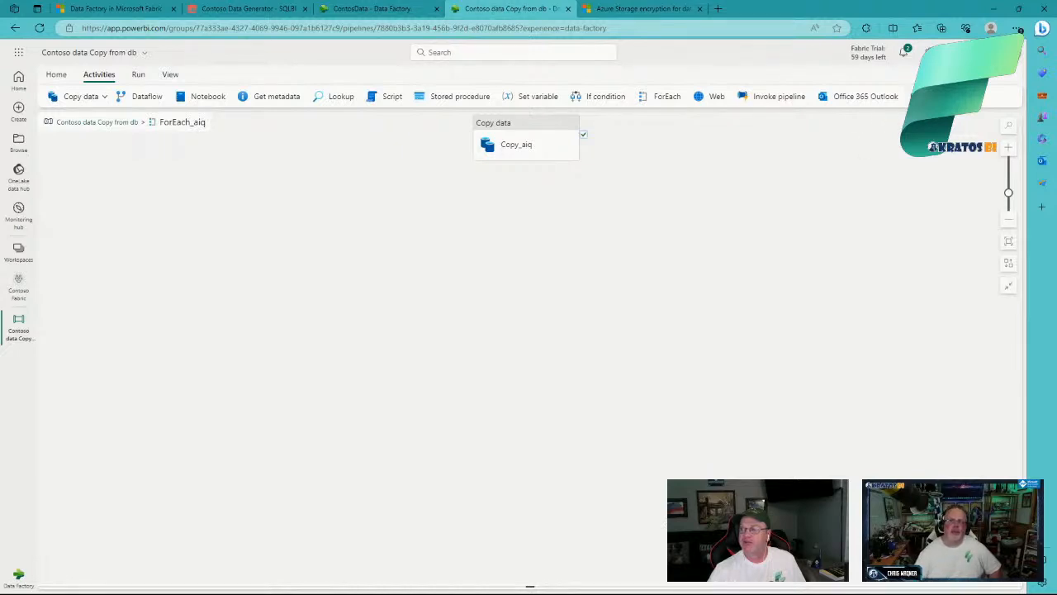
click(927, 97)
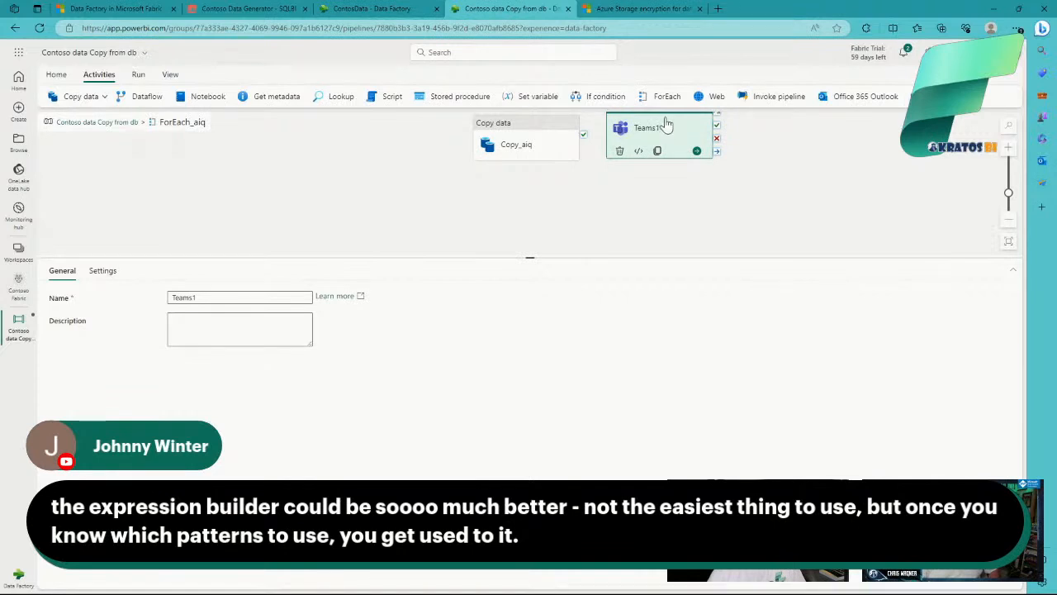
click(584, 143)
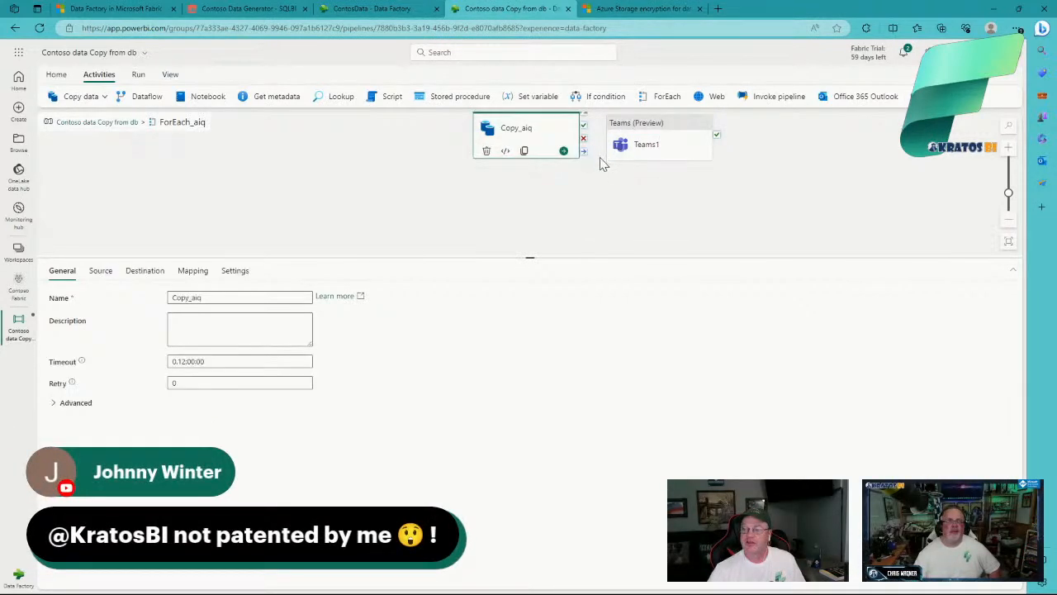
click(583, 198)
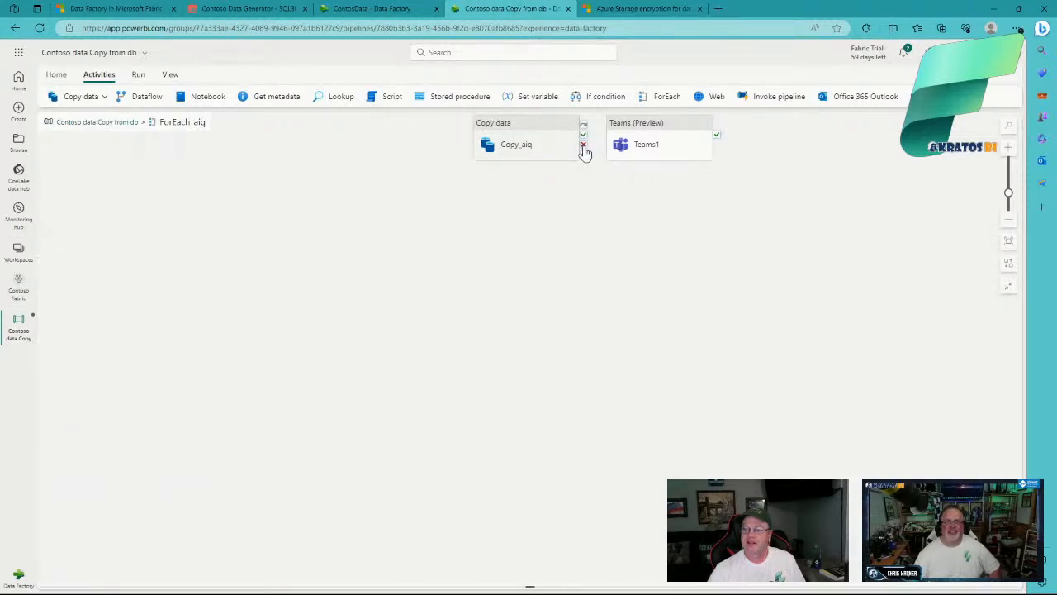
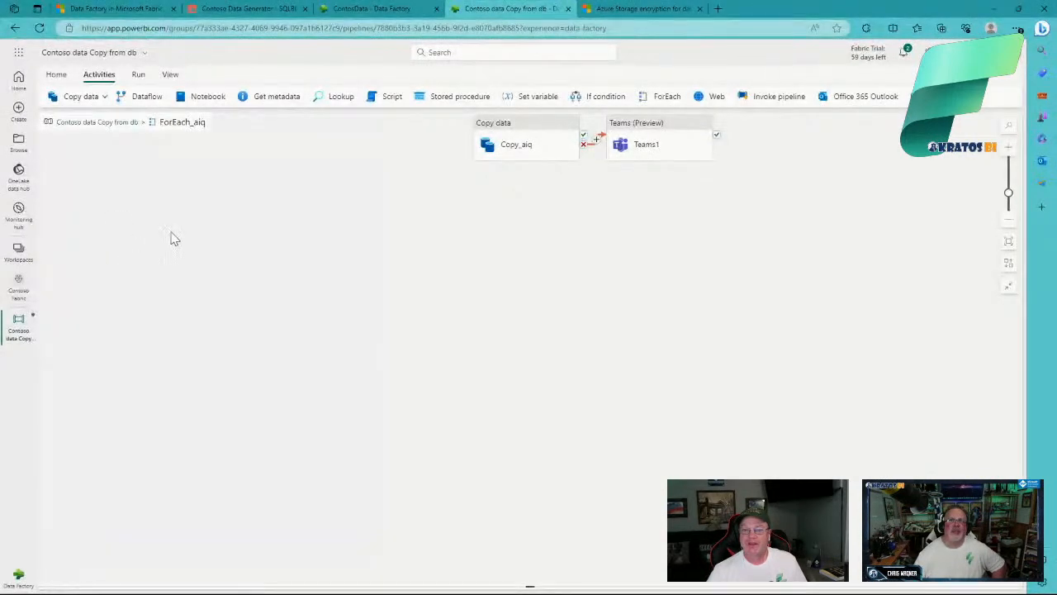
Step: Delete Teams1 from the ForEach_aiq canvas, then dismiss the pipeline name popup
click(682, 158)
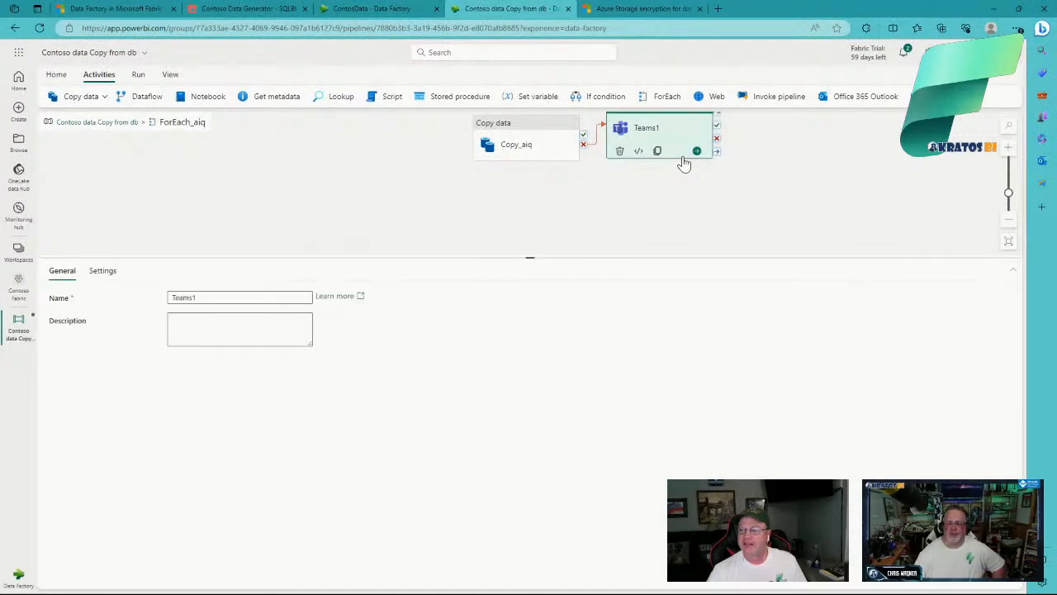
key(Delete)
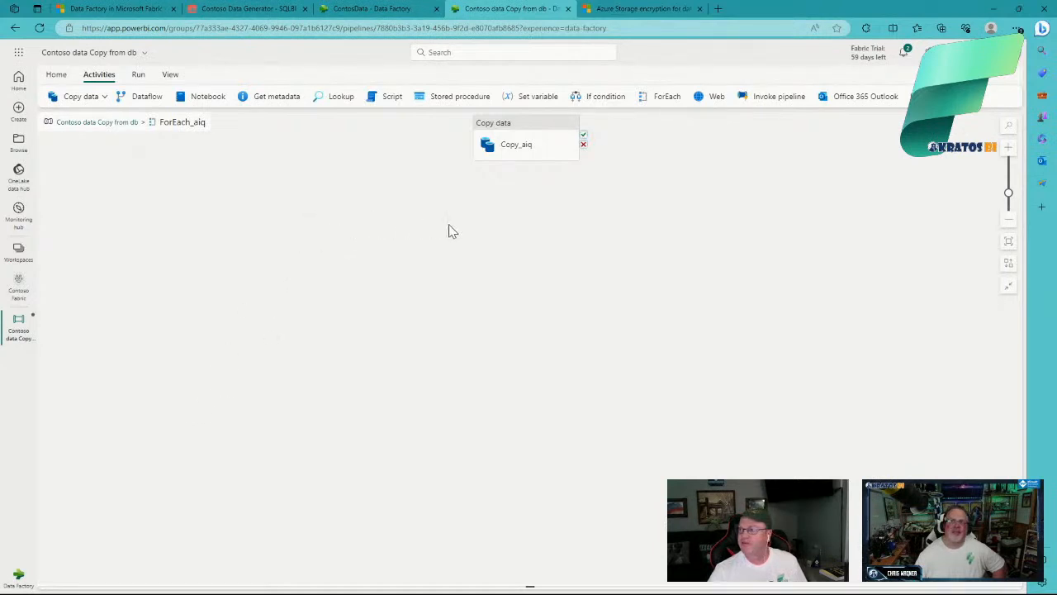
click(99, 55)
click(366, 317)
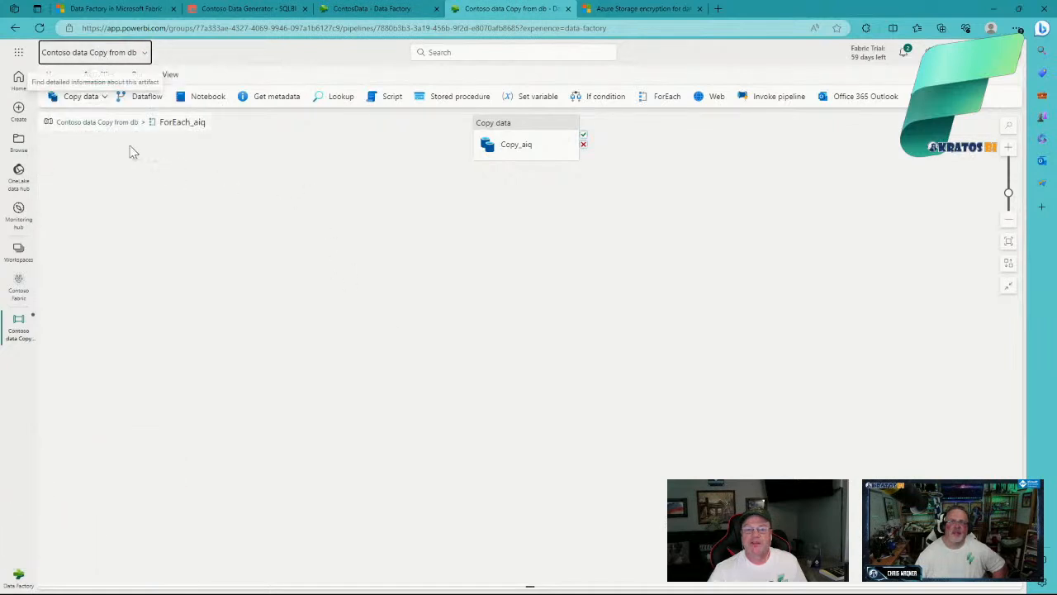
click(111, 130)
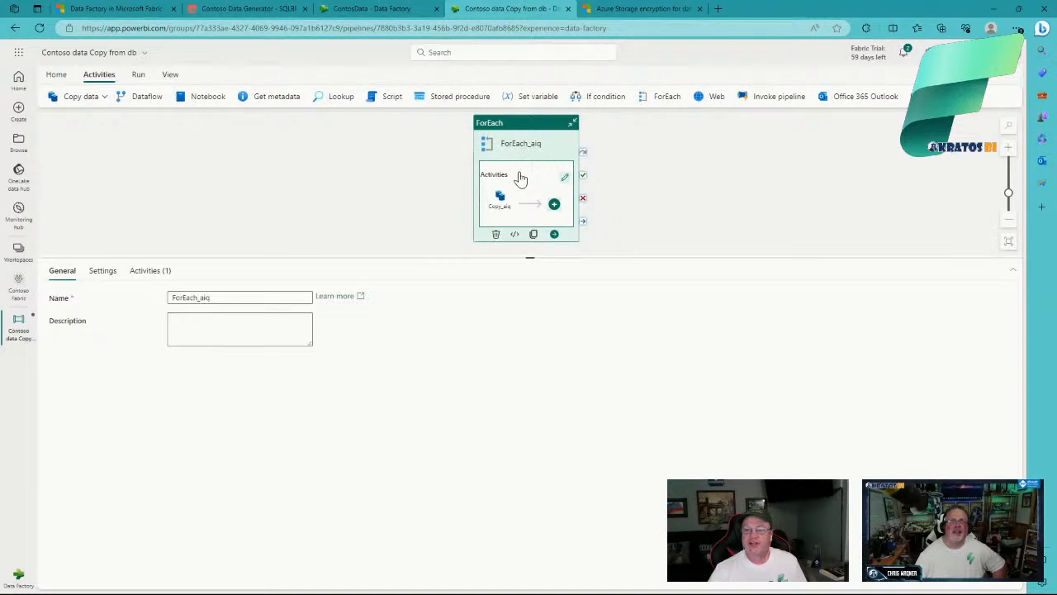
click(139, 273)
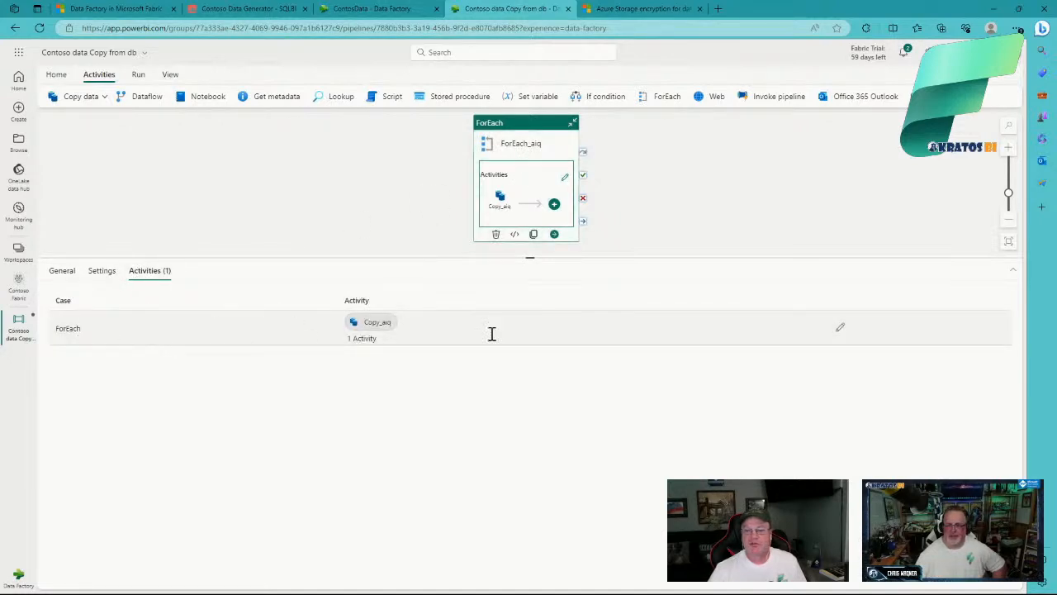
click(841, 330)
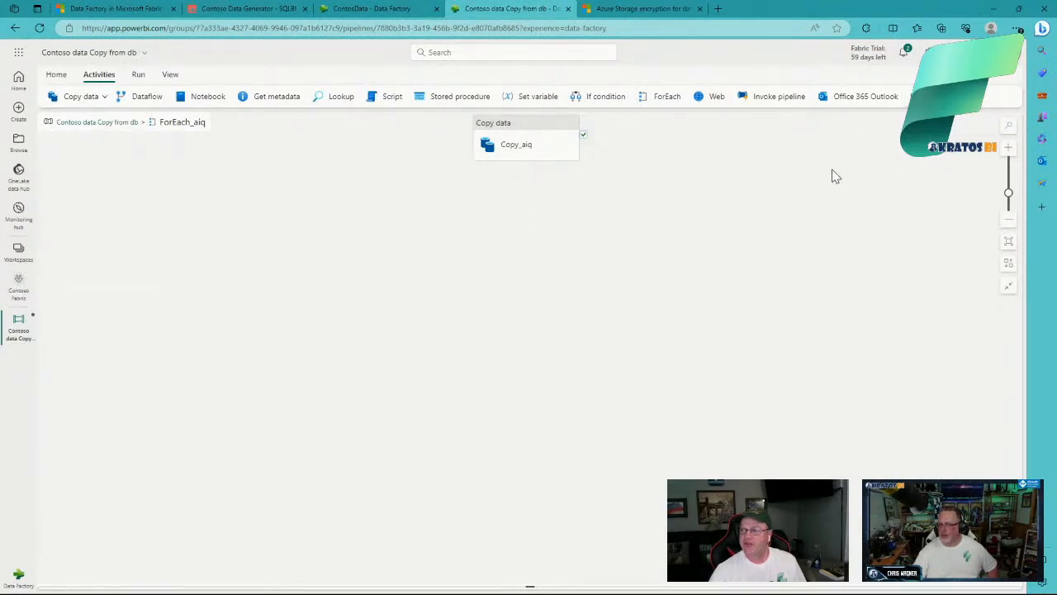
Step: Add Teams1 right of Copy_aiq, link it to Copy_aiq's On fail output, and review its Settings
click(923, 96)
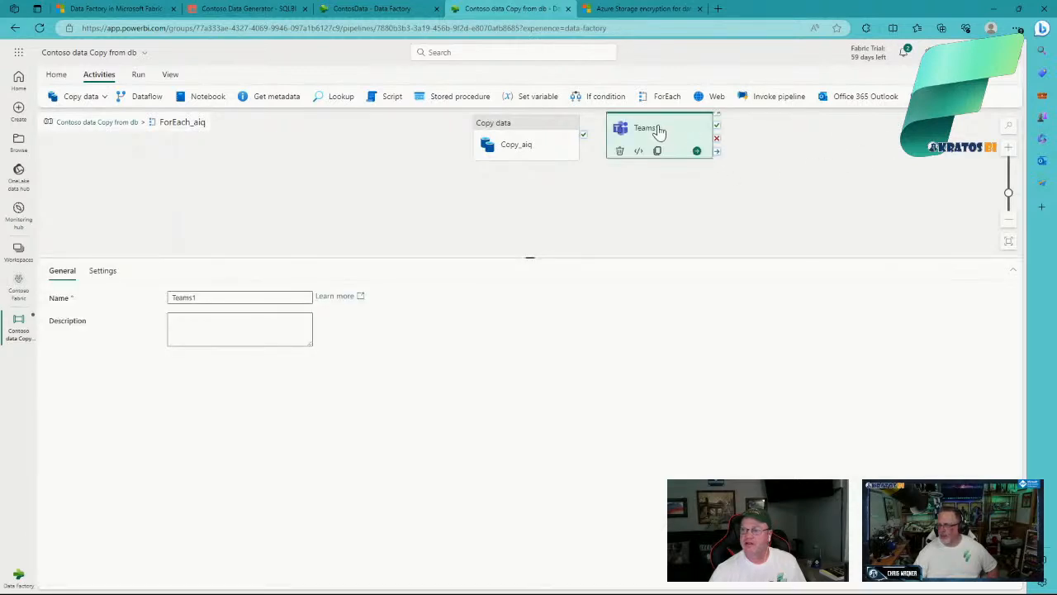
drag(667, 134, 729, 161)
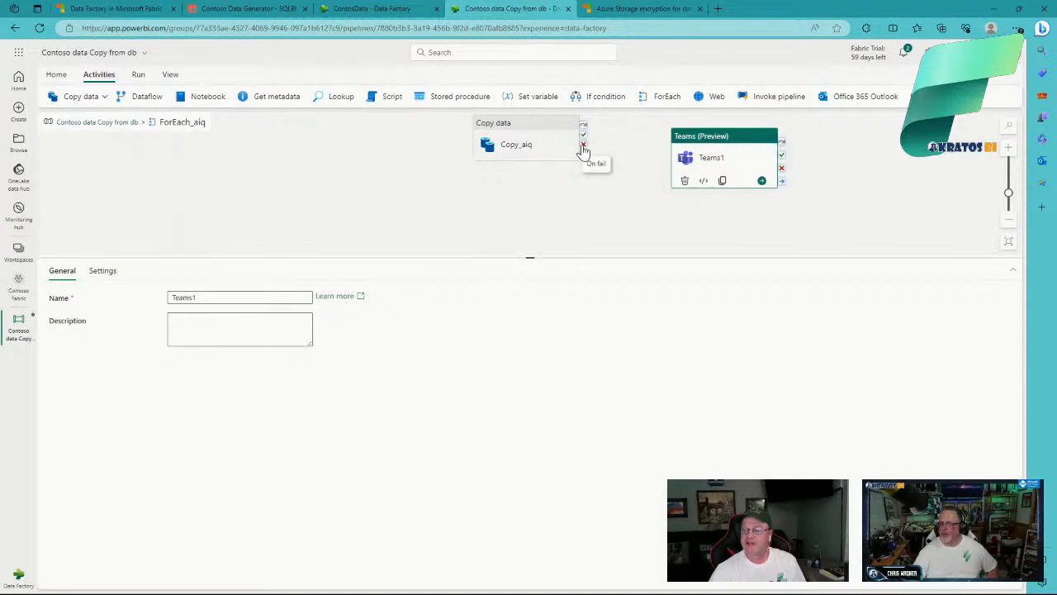
drag(583, 147, 674, 167)
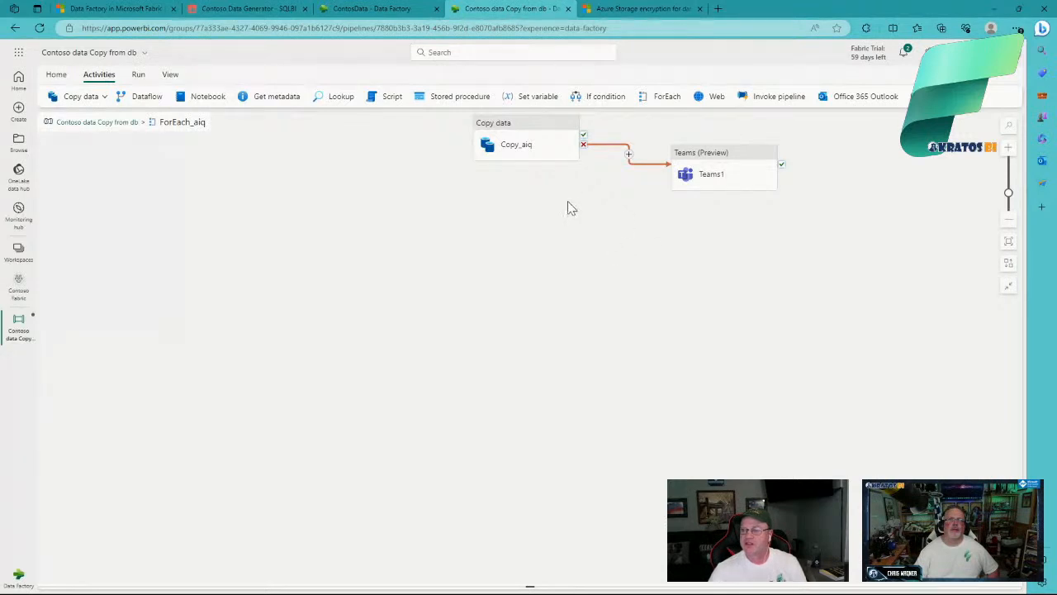
click(721, 168)
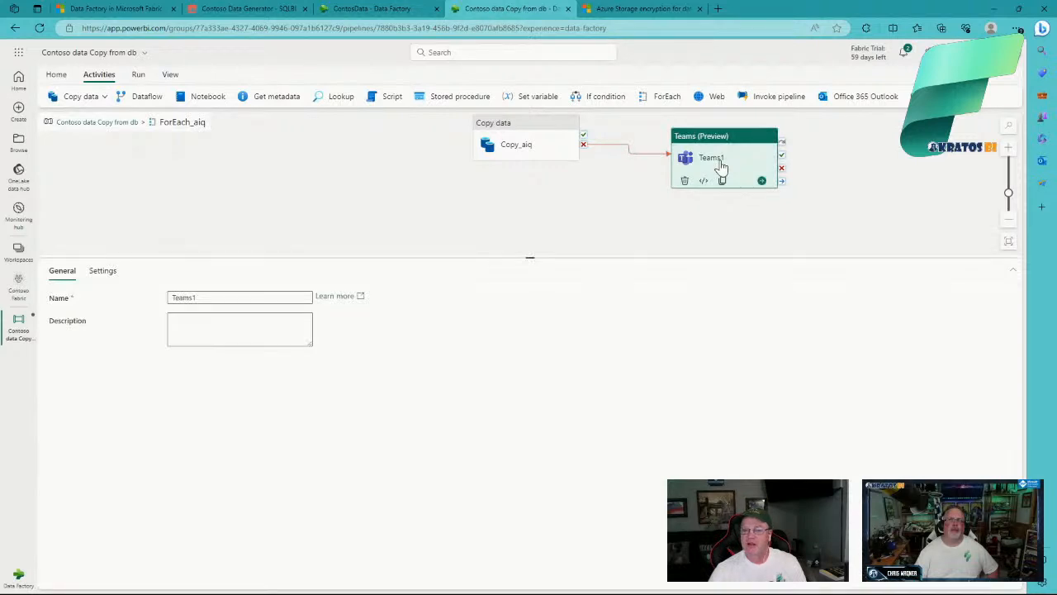
click(105, 273)
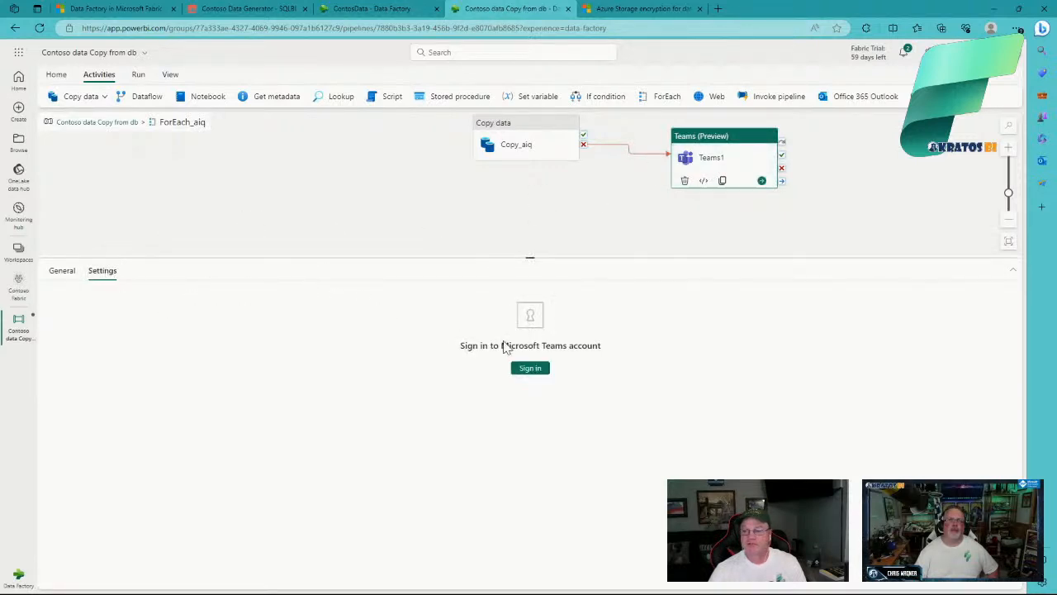
click(65, 276)
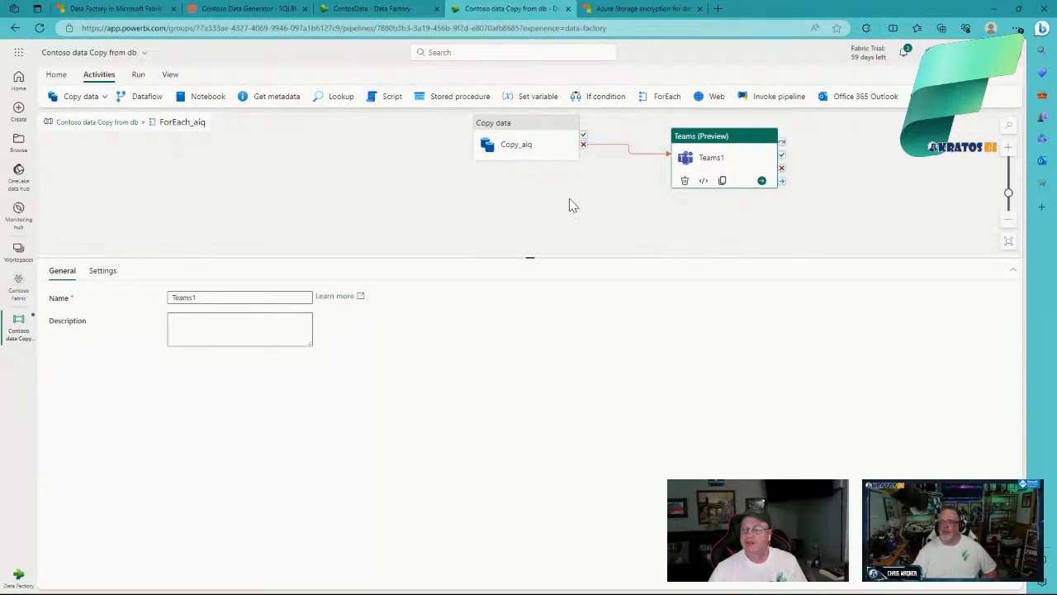
click(693, 241)
click(712, 184)
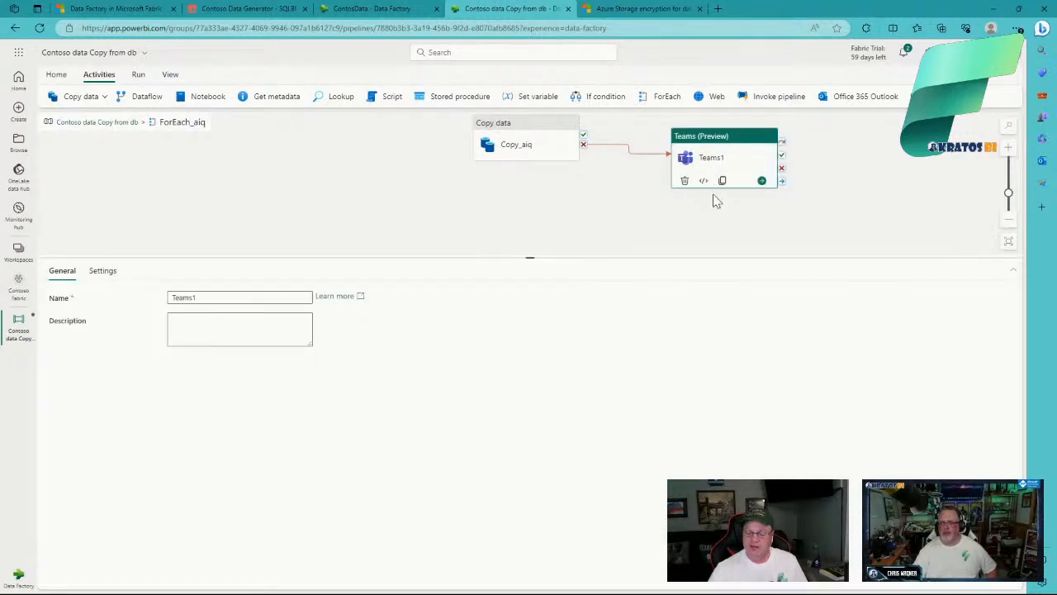
Step: Delete Teams1 together with its On fail link from the ForEach_aiq loop
key(Delete)
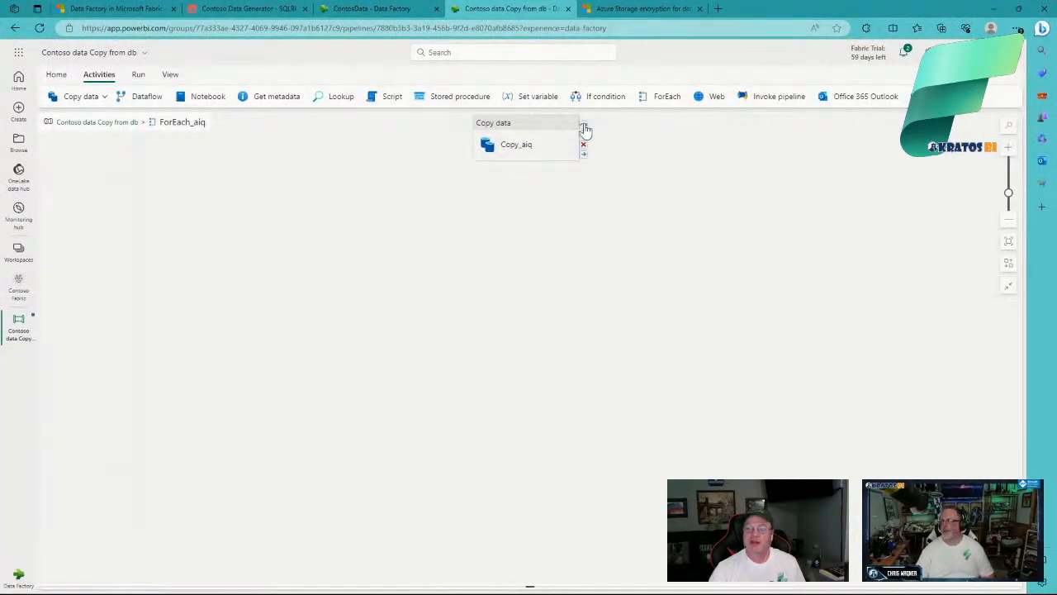
Step: On Copy_aiq's Source tab, open Add dynamic content for the Table field
click(582, 131)
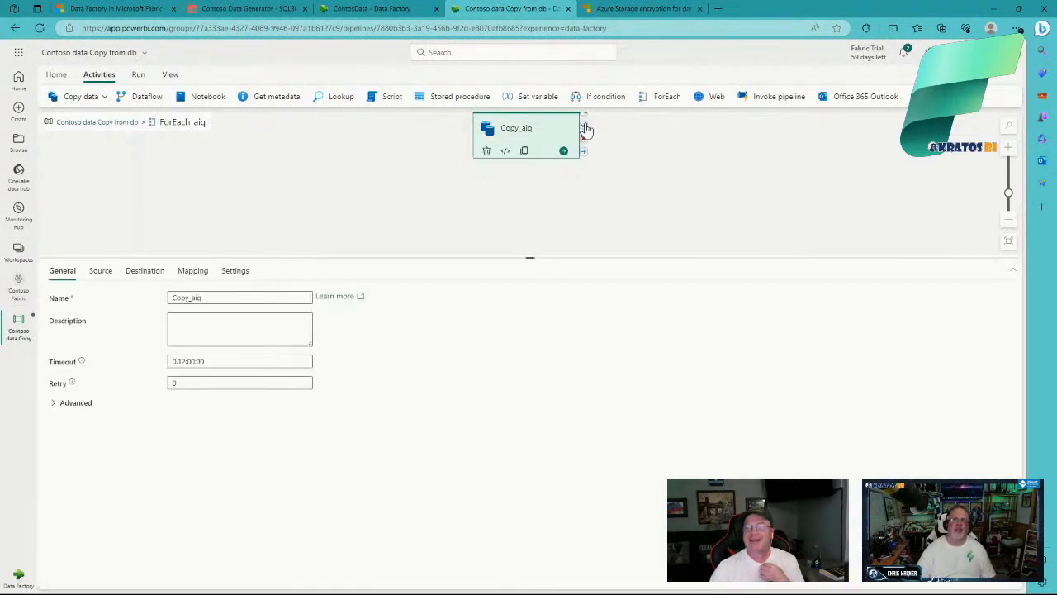
click(628, 204)
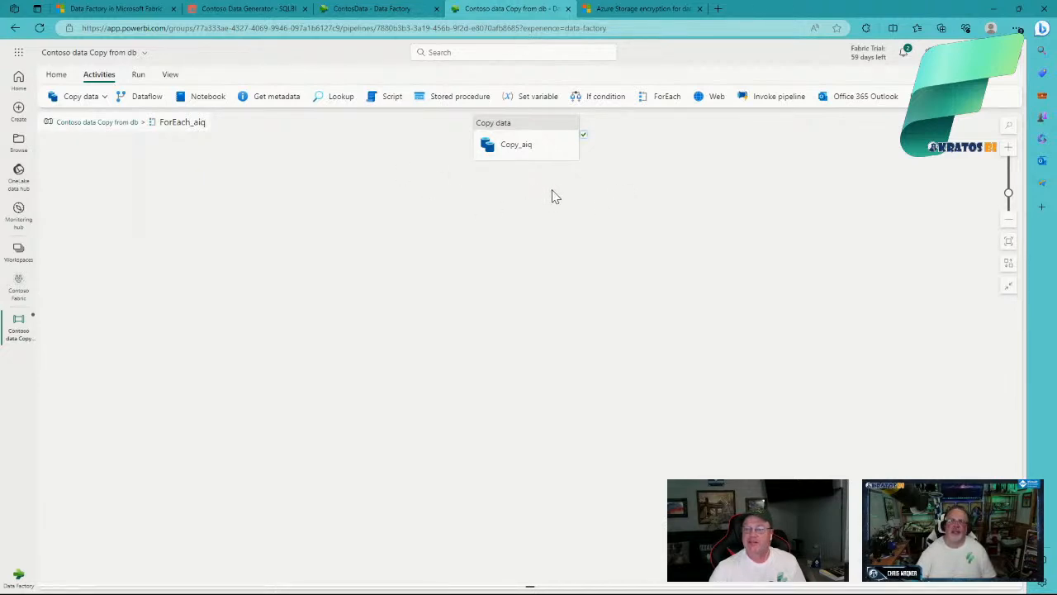
mouse_move(583, 161)
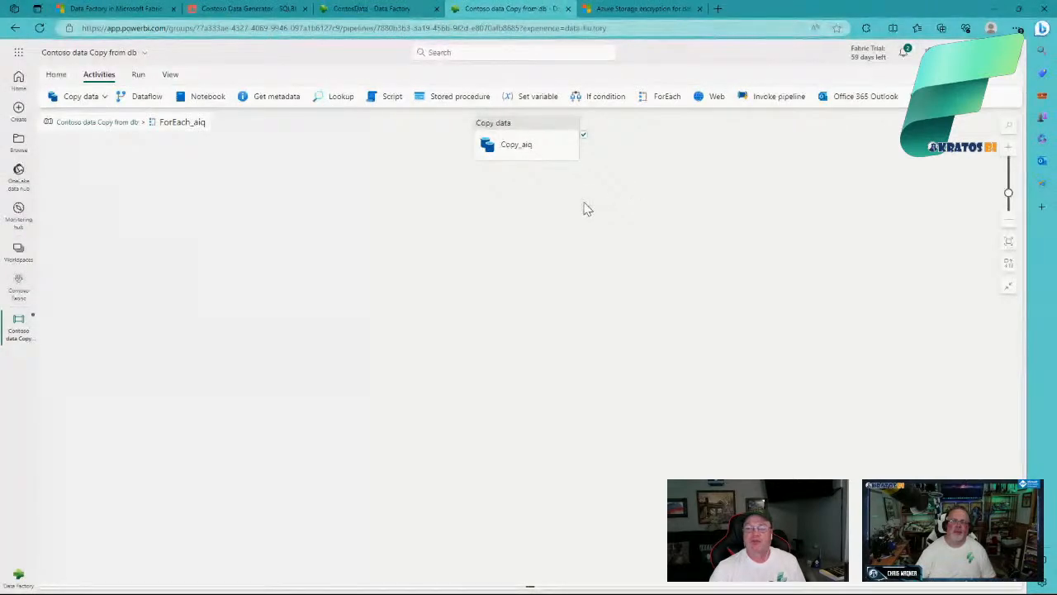
click(542, 136)
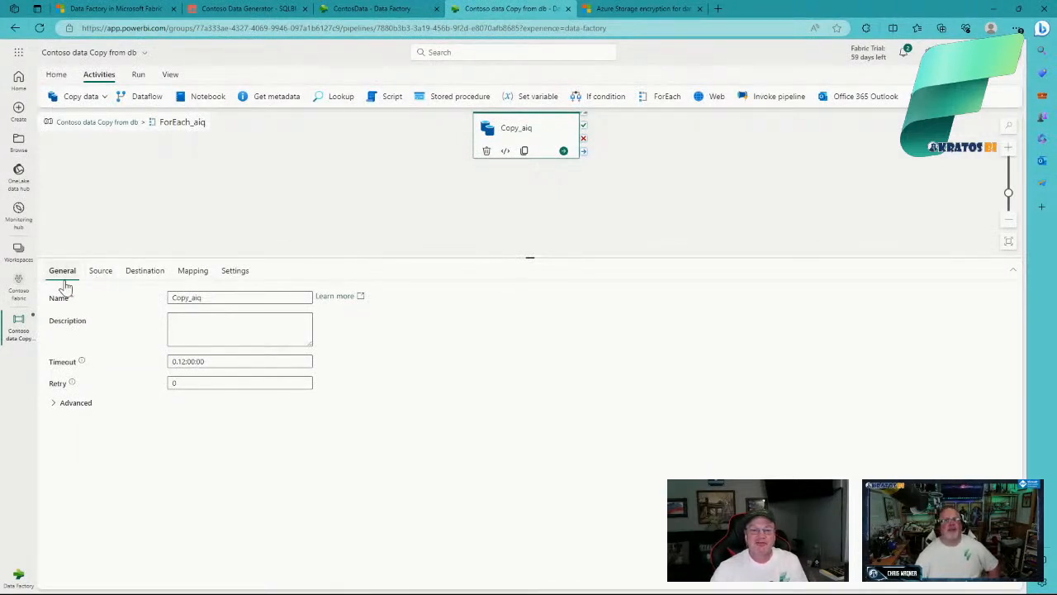
click(99, 275)
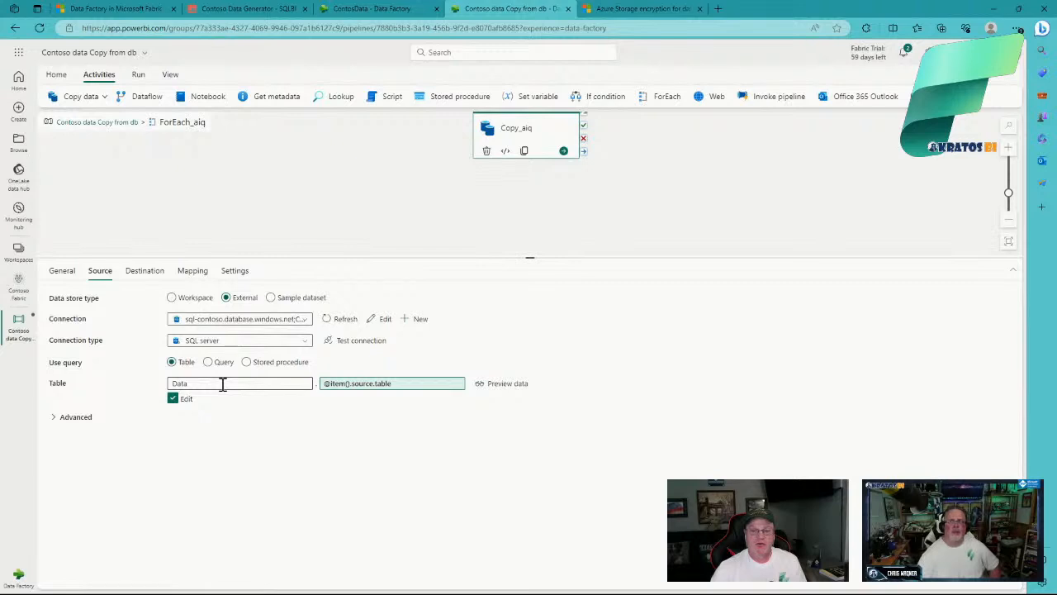
click(262, 384)
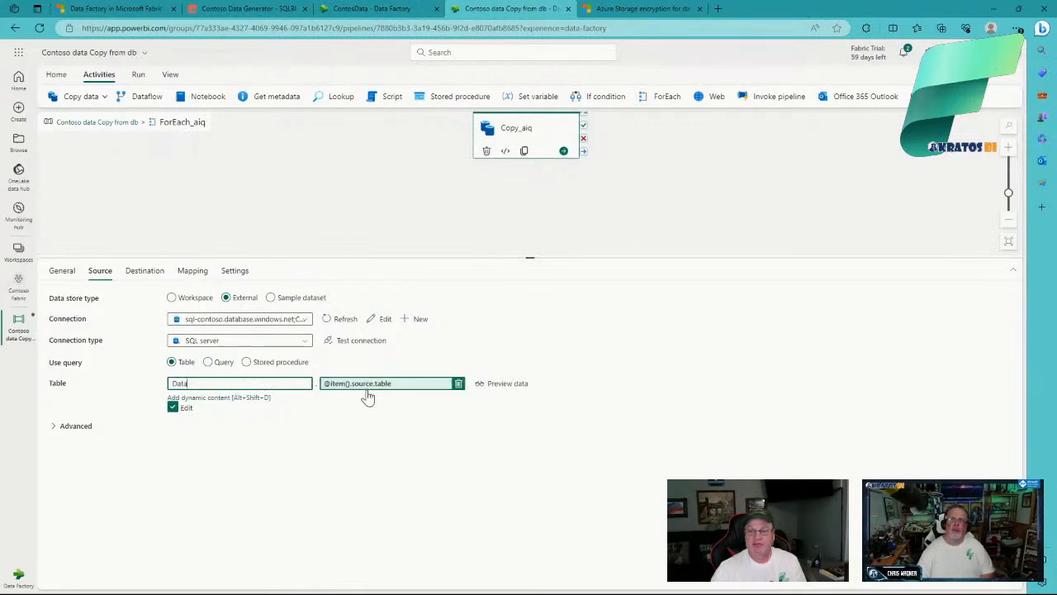
click(232, 399)
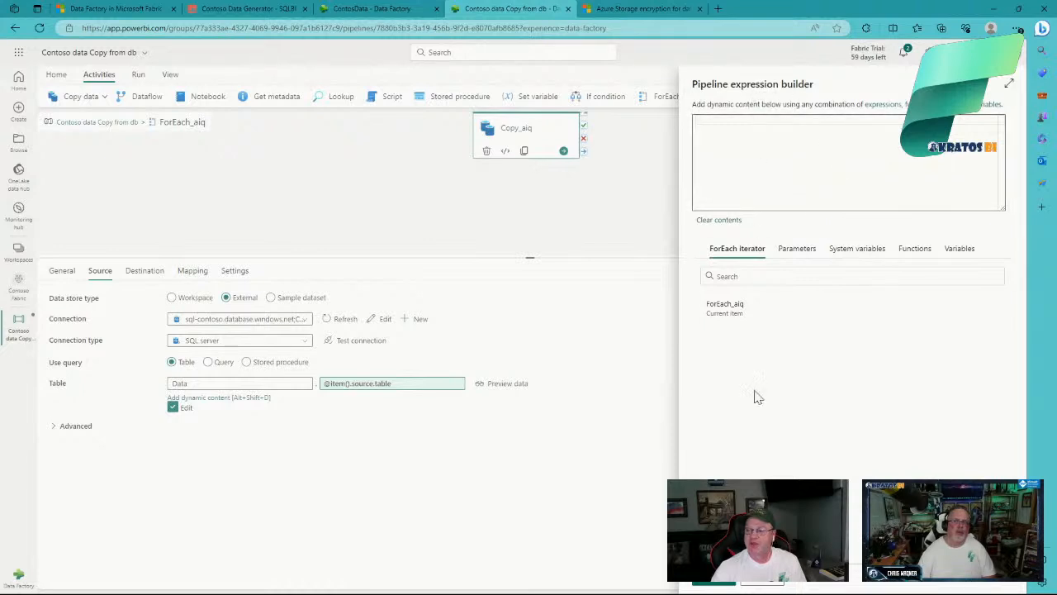
click(770, 584)
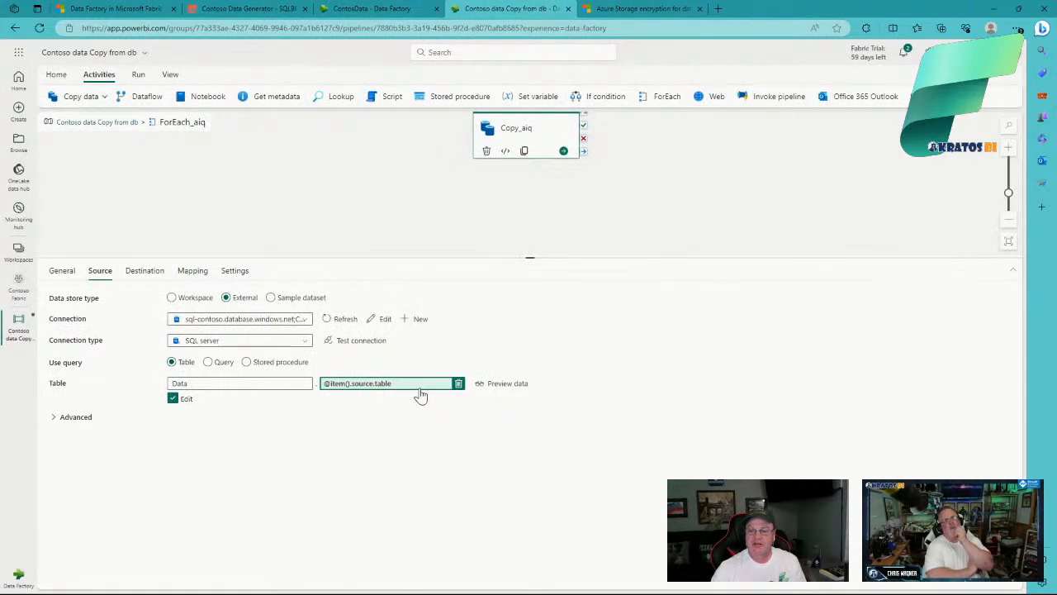
click(420, 390)
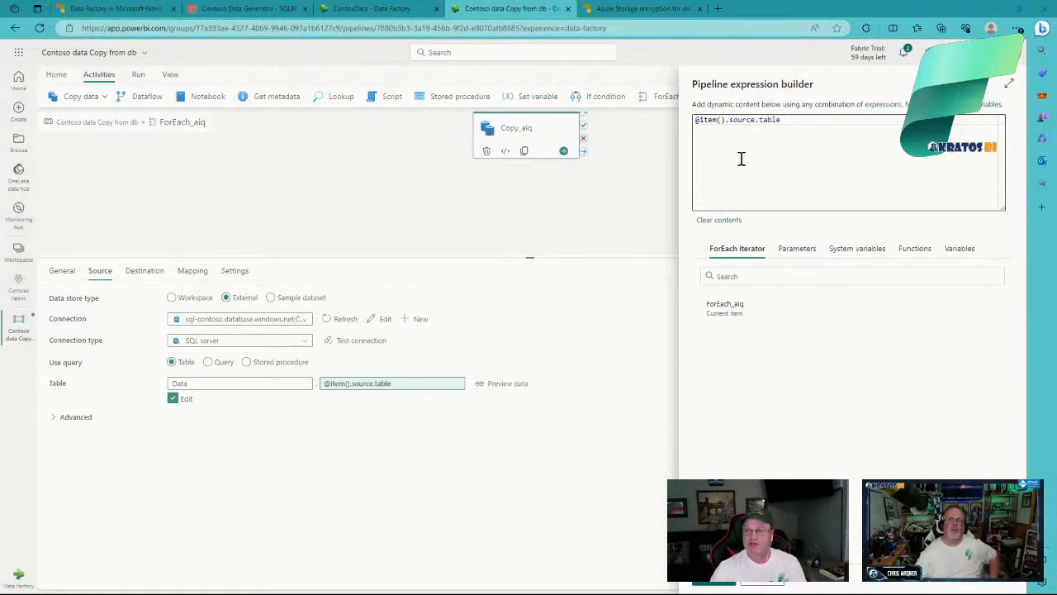
key(alt+Tab)
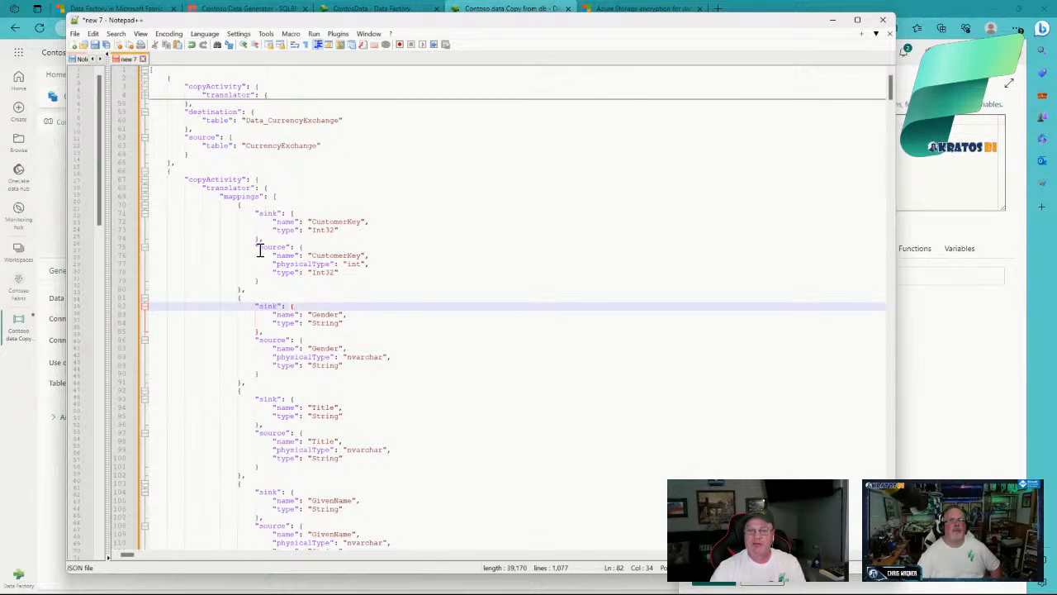
Step: Highlight the source table entry on lines 62-63 of the JSON, then return to the pipeline
drag(260, 248, 376, 256)
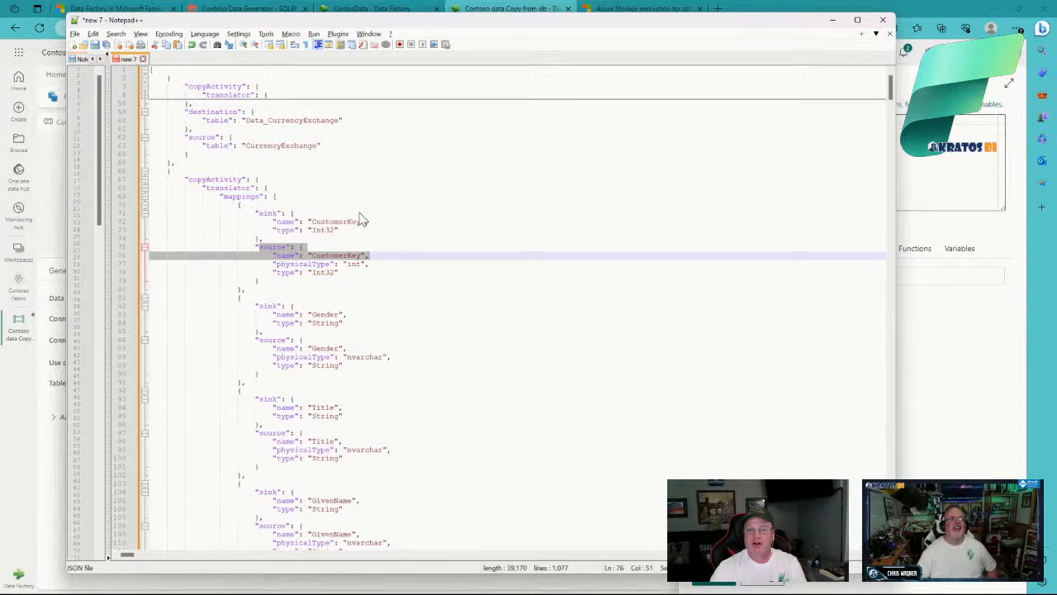
click(193, 137)
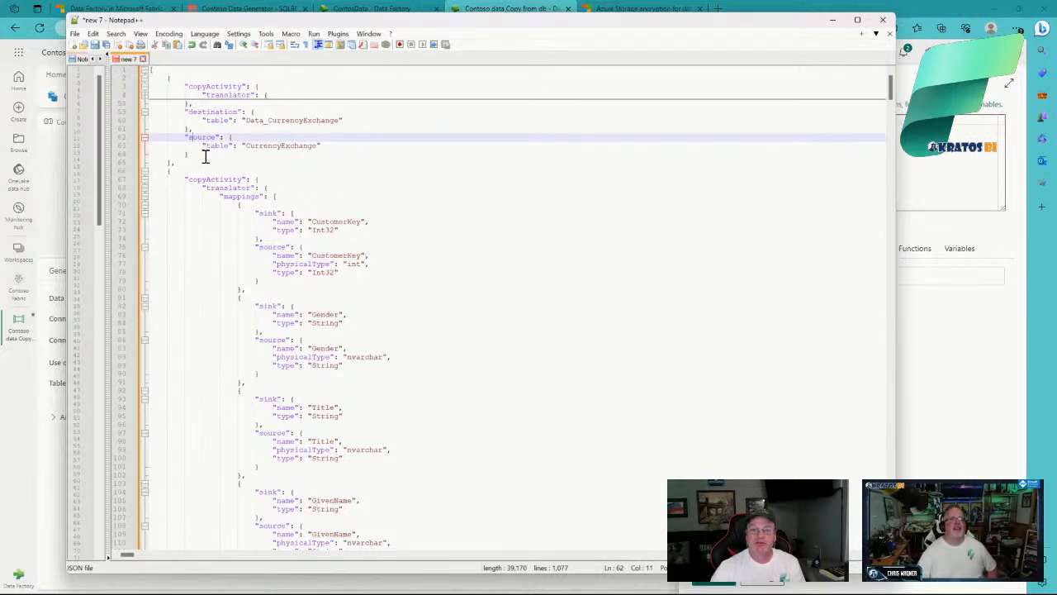
drag(325, 148, 190, 138)
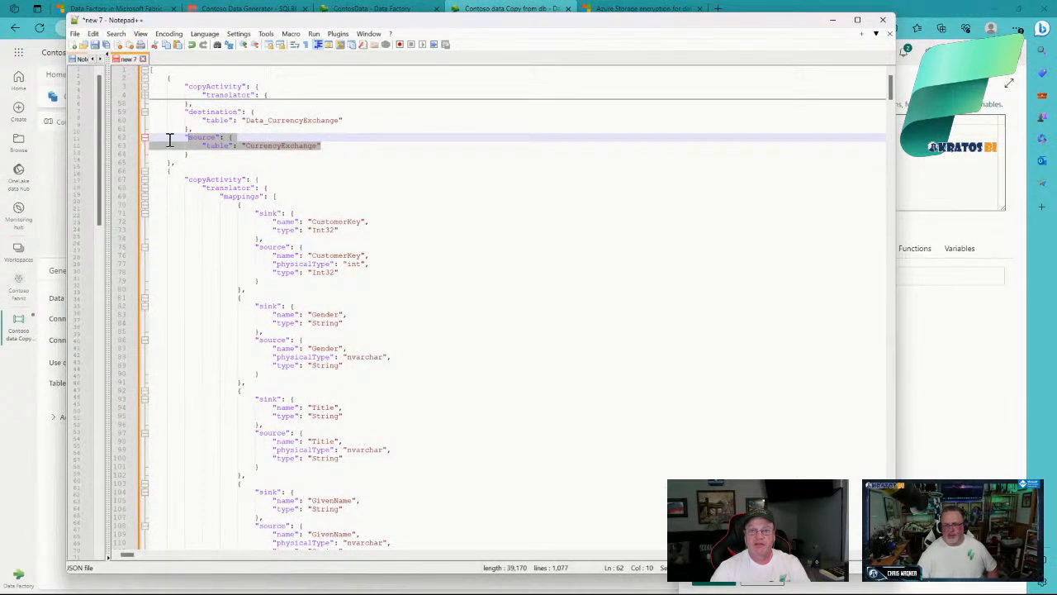
click(144, 96)
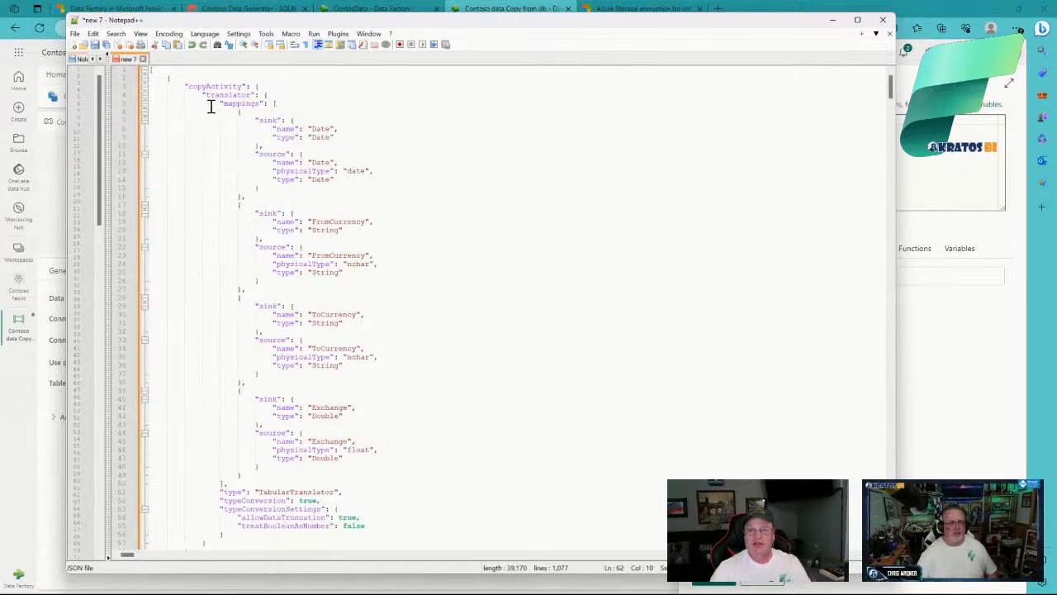
click(143, 104)
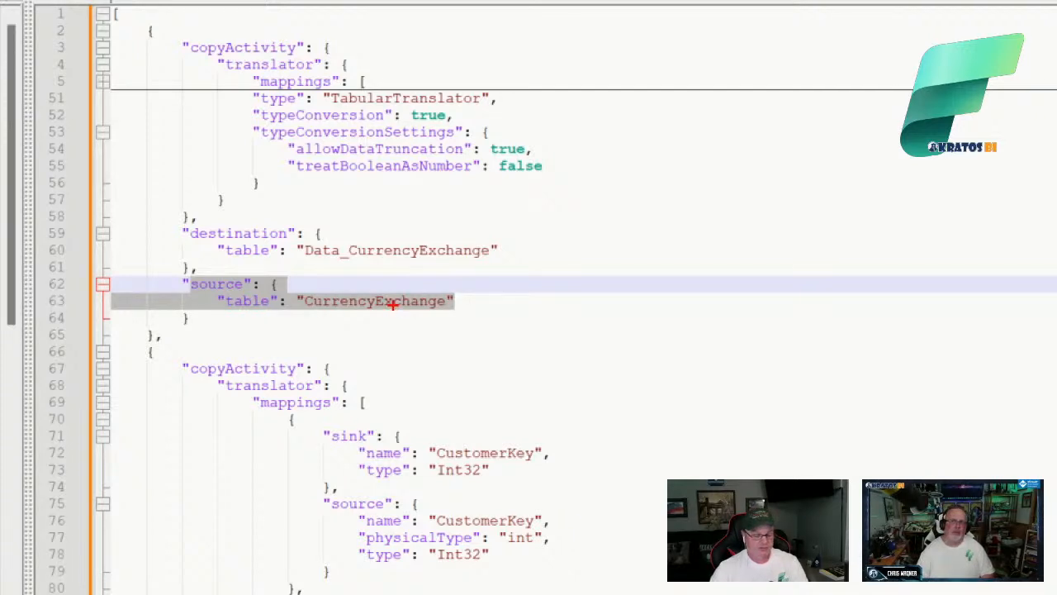
key(Escape)
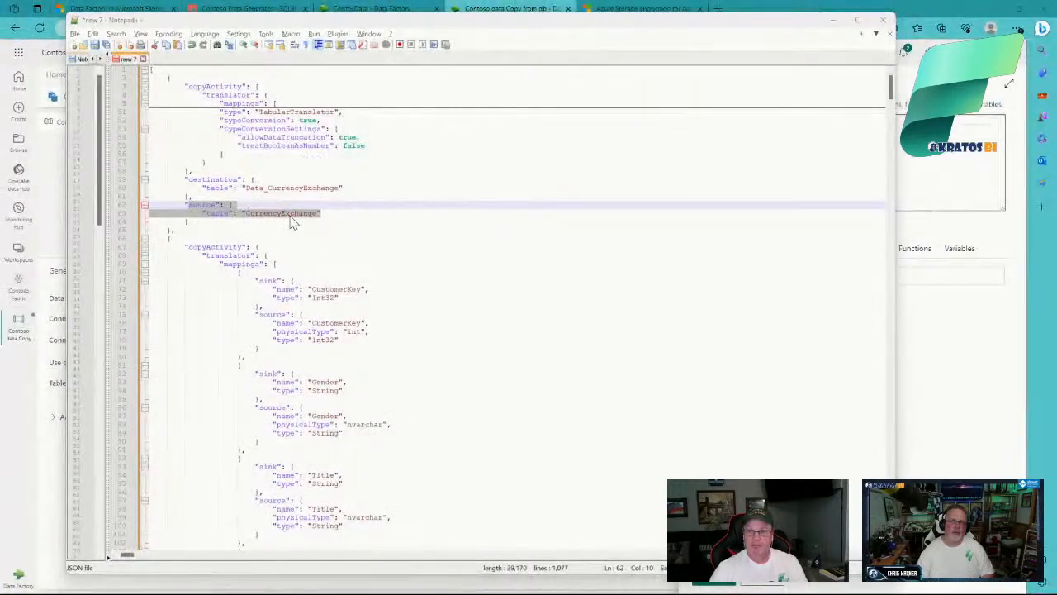
key(alt+Tab)
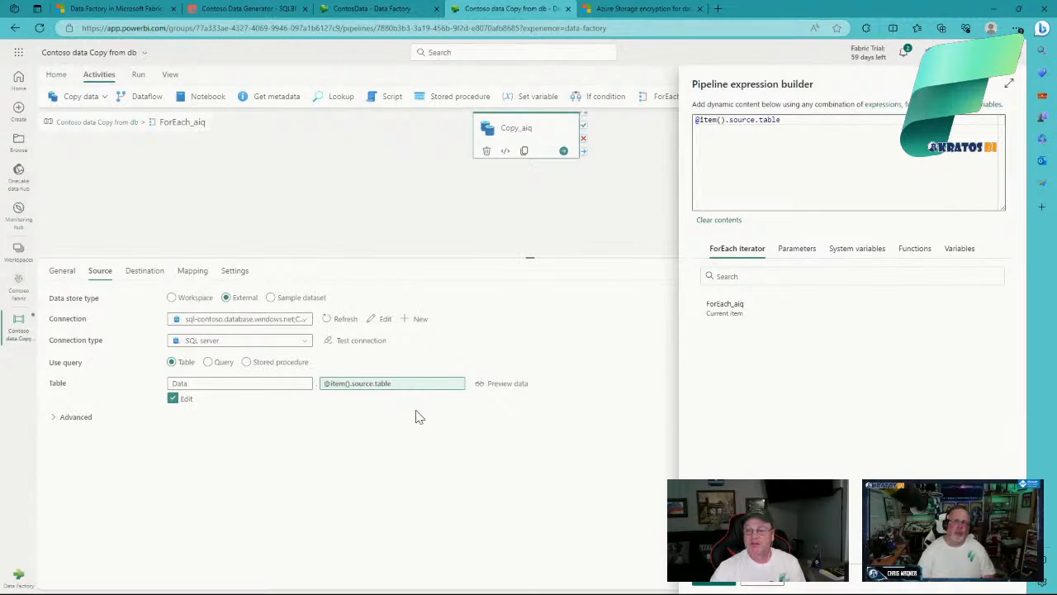
Step: Close the source expression, check Copy_aiq's Destination tab, and bring back the JSON file
click(769, 583)
click(146, 273)
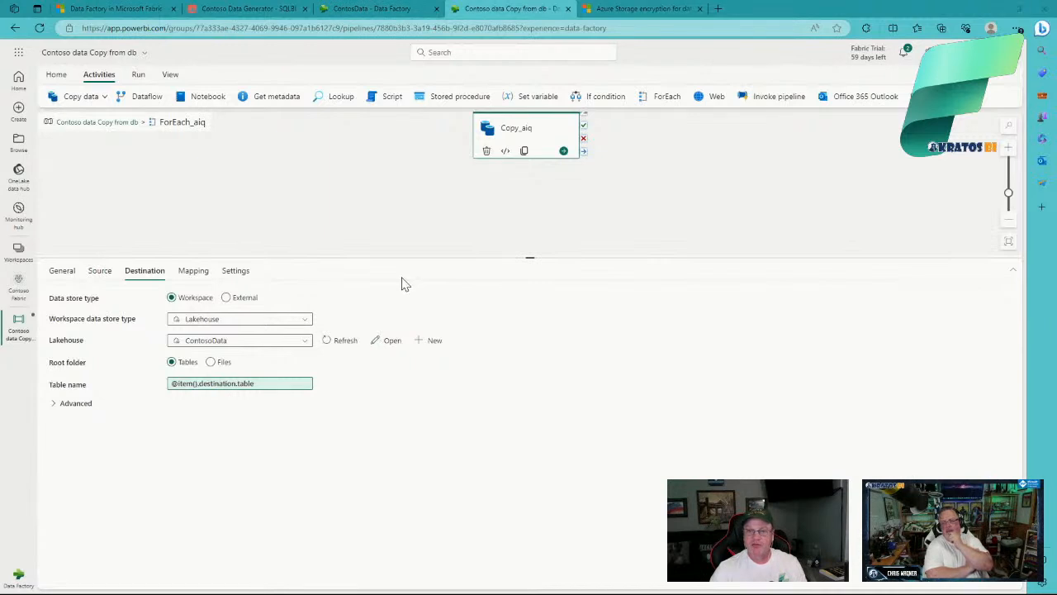
key(alt+Tab)
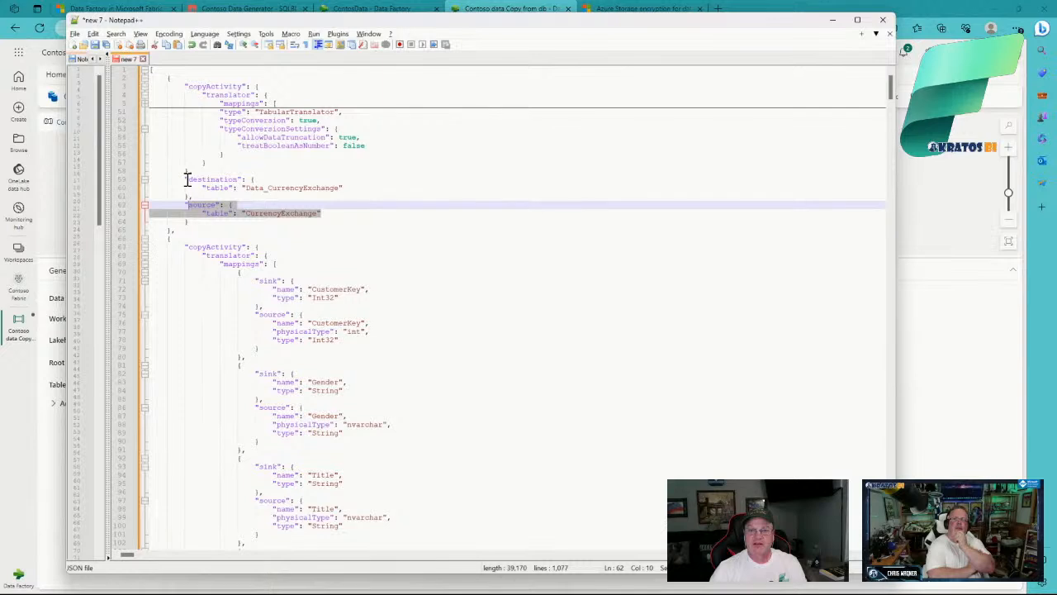
Step: Highlight every "sink" occurrence in the JSON mappings, then return to the Destination settings
double_click(266, 281)
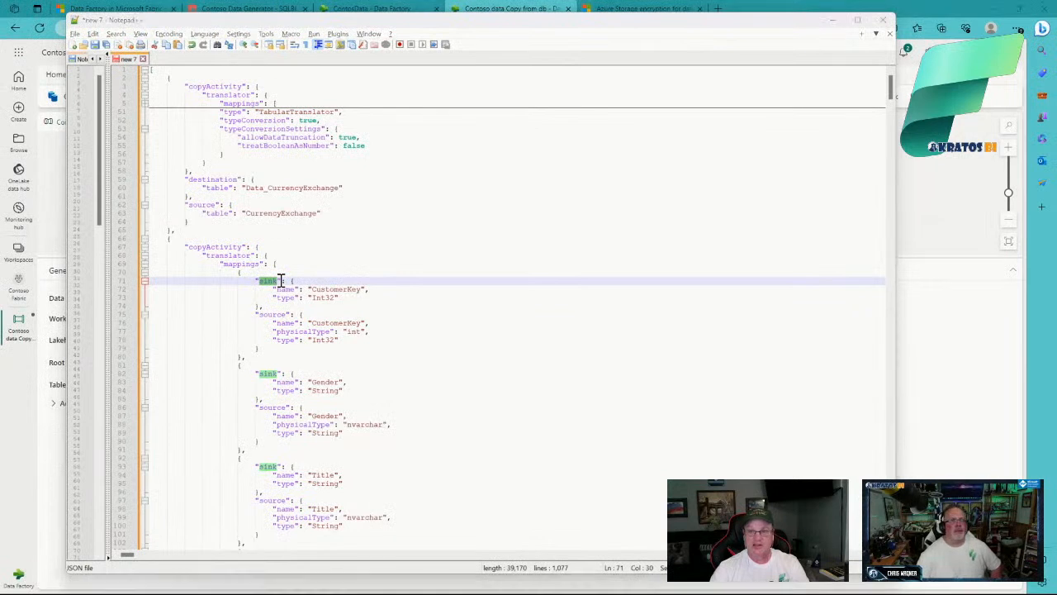
key(alt+Tab)
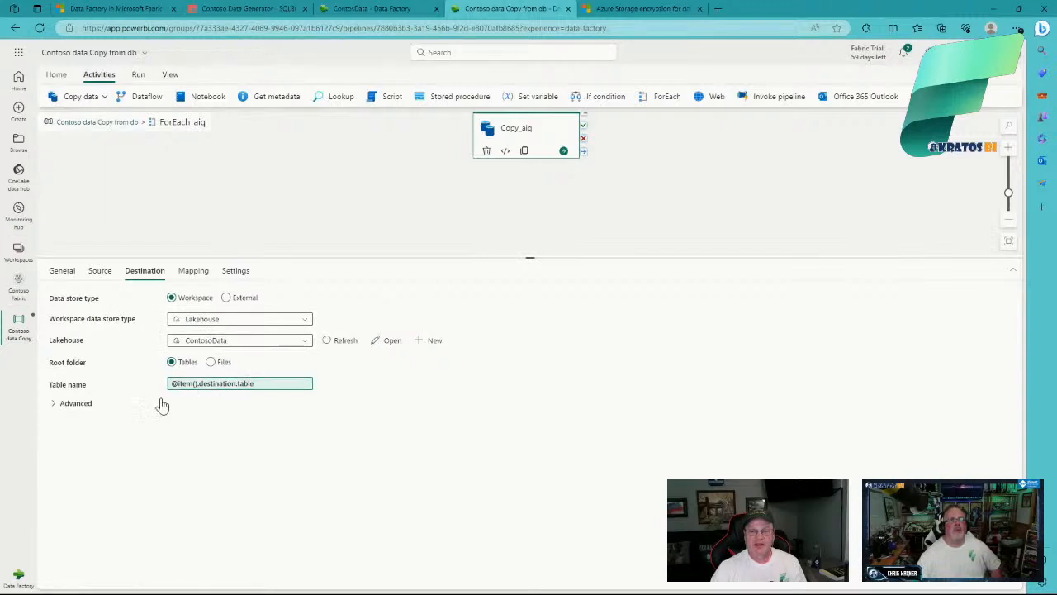
Step: Review the Mapping and Destination tabs, then start Preview data on the Source Table field
click(193, 273)
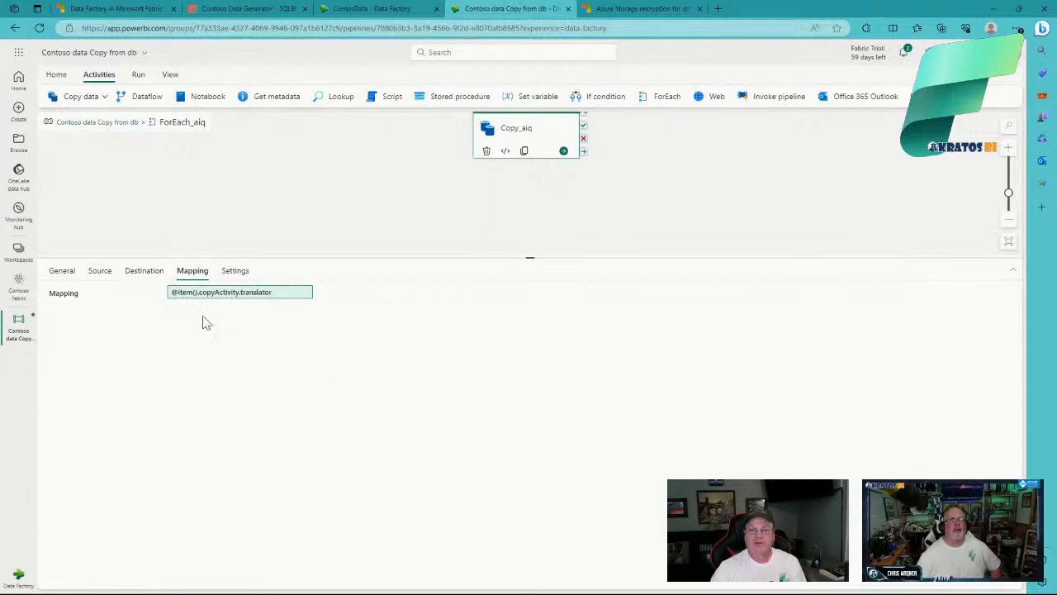
click(143, 273)
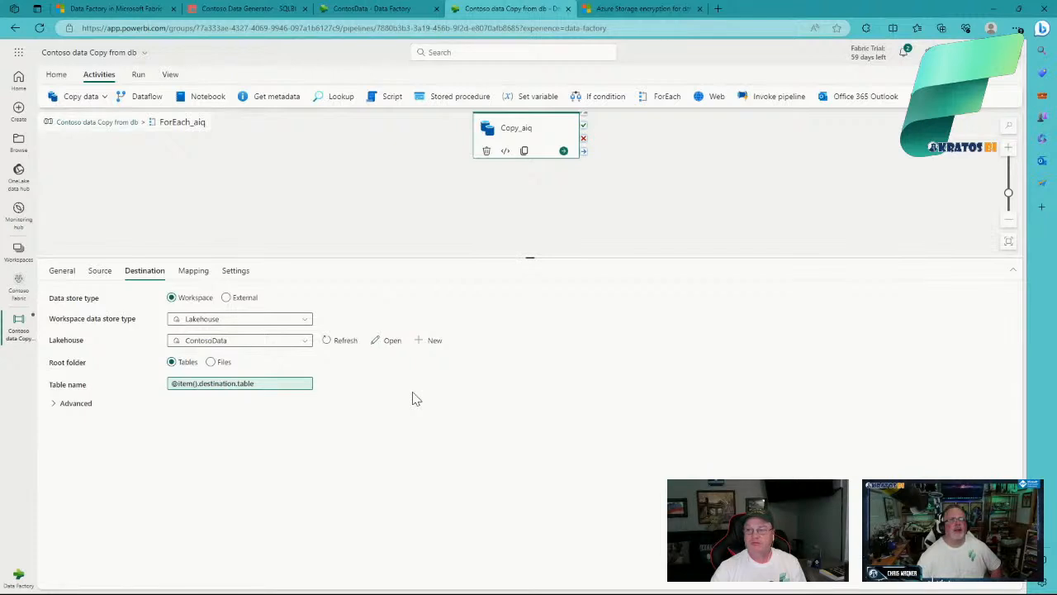
click(99, 274)
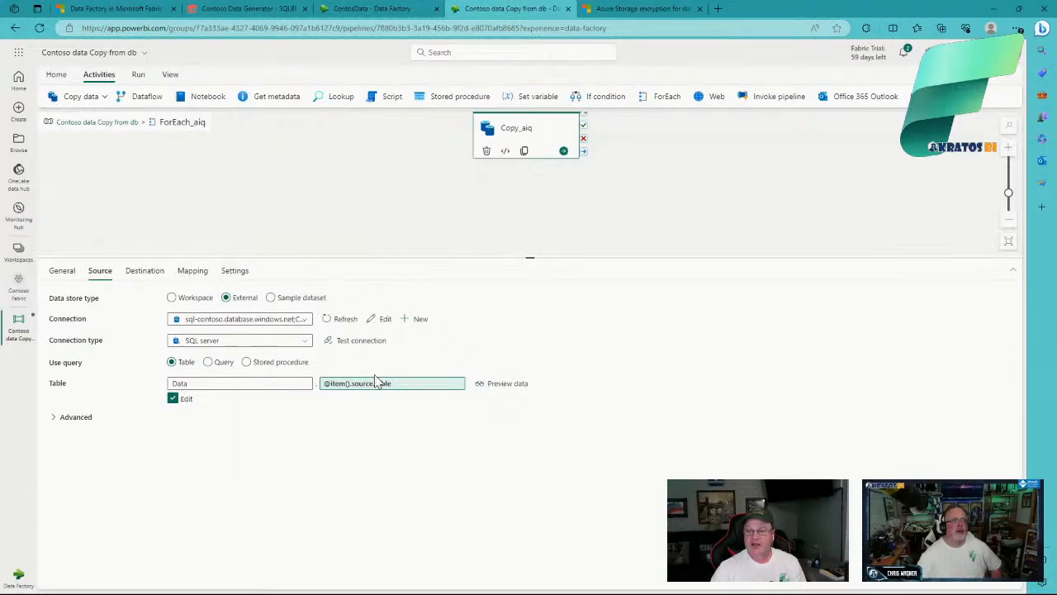
click(500, 389)
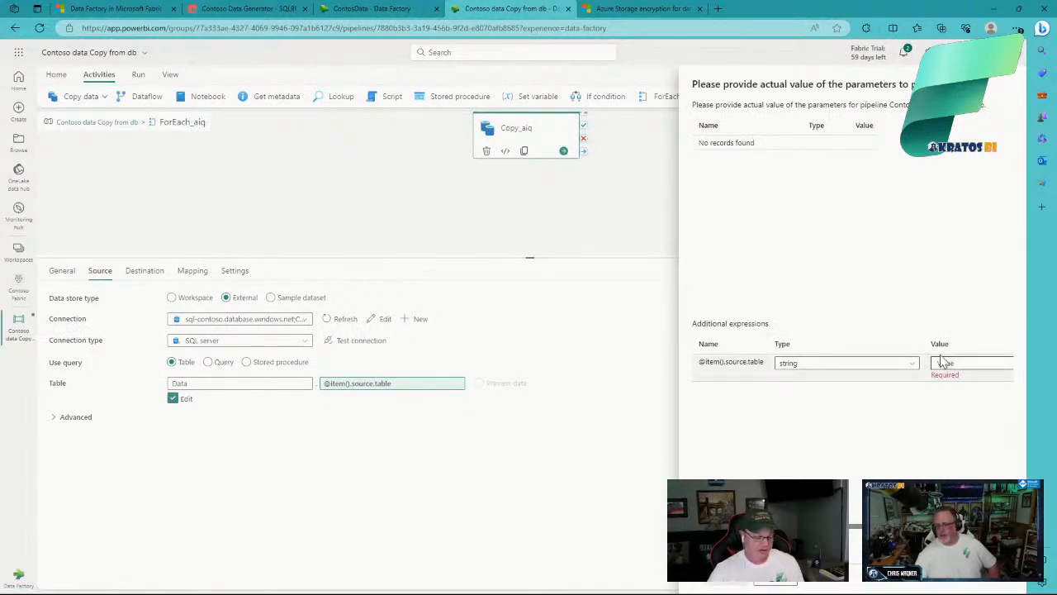
Step: Copy CurrencyExchange from the JSON into the preview's table value and load its preview
key(alt+Tab)
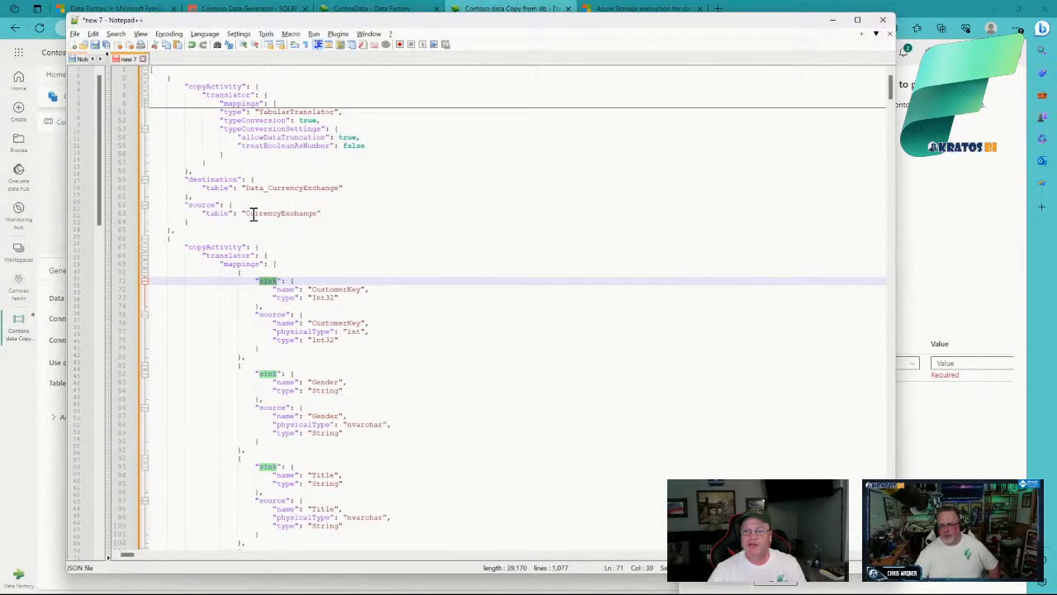
drag(248, 215, 317, 214)
key(ctrl+c)
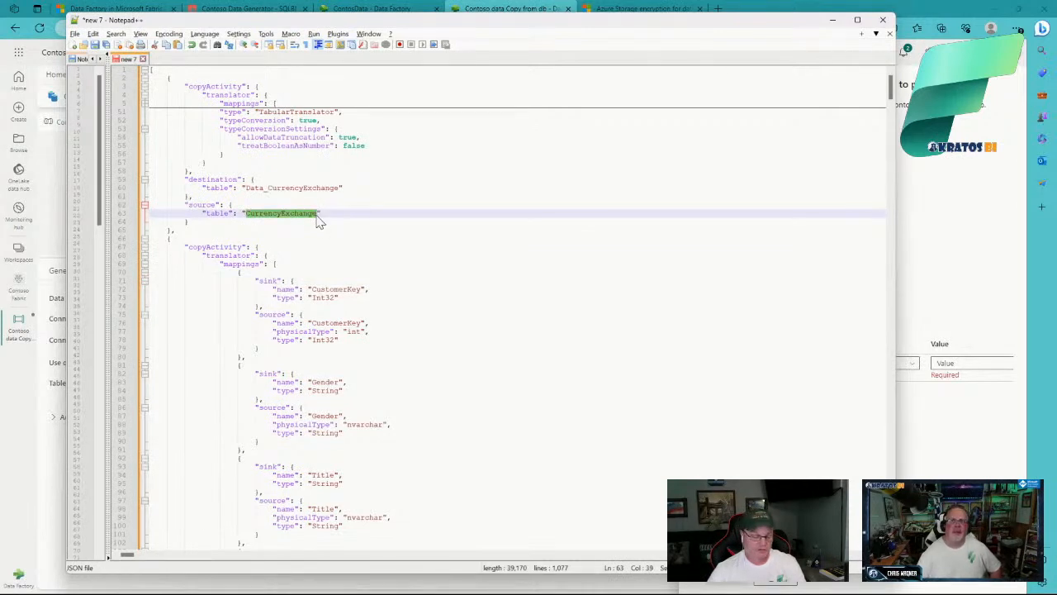
click(963, 362)
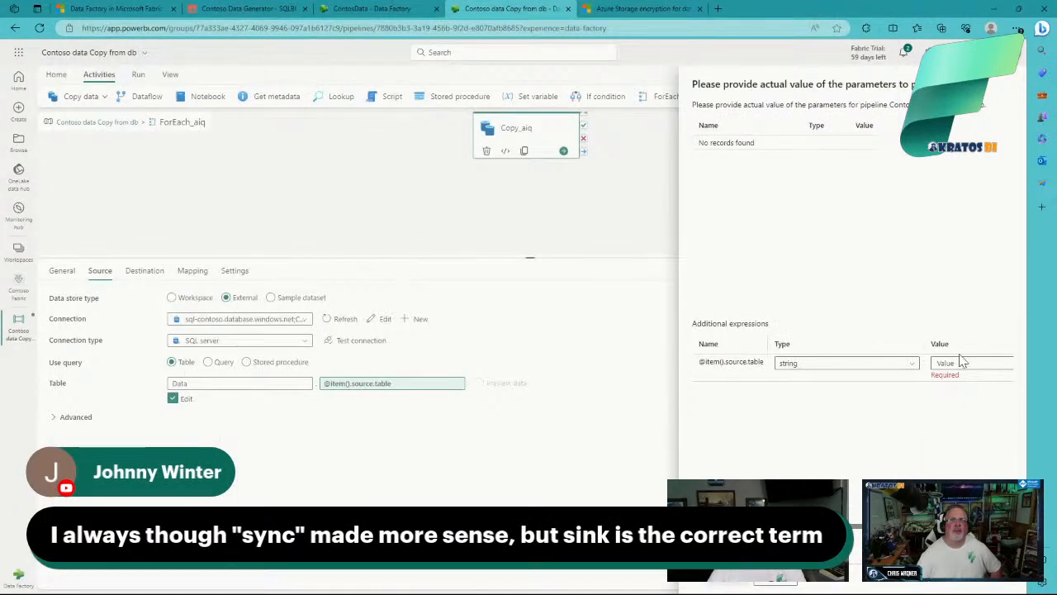
click(963, 364)
key(ctrl+v)
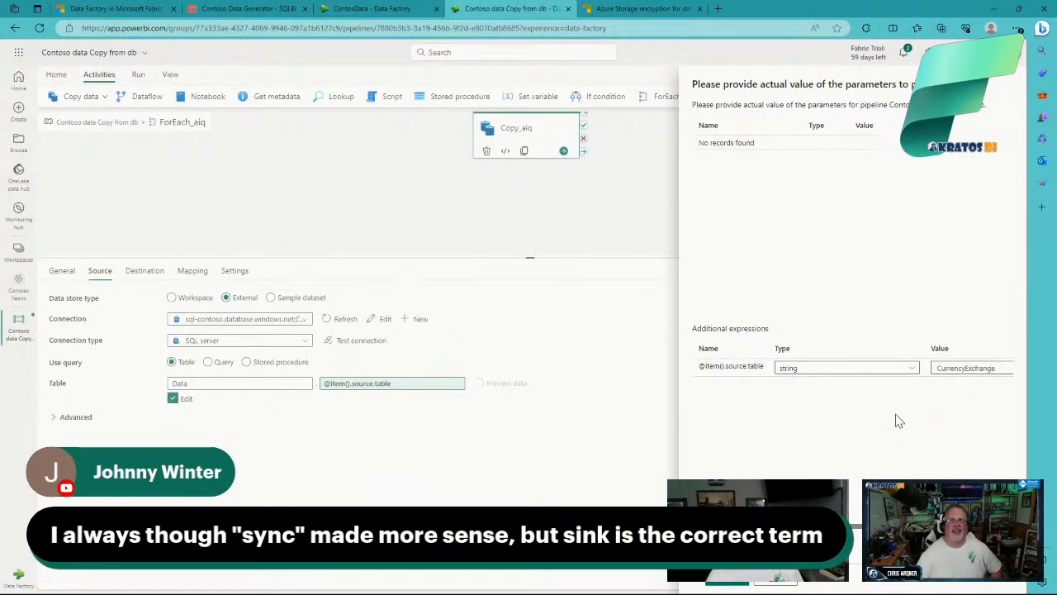
click(727, 583)
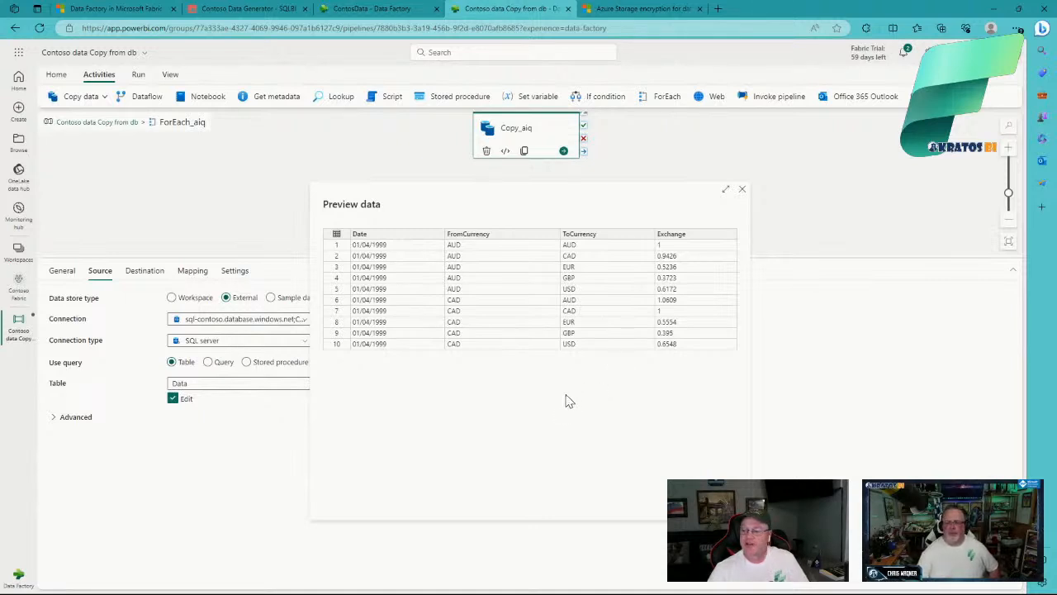
Step: Stretch the CurrencyExchange preview dialog larger to read its rows, then close it
drag(749, 519, 795, 542)
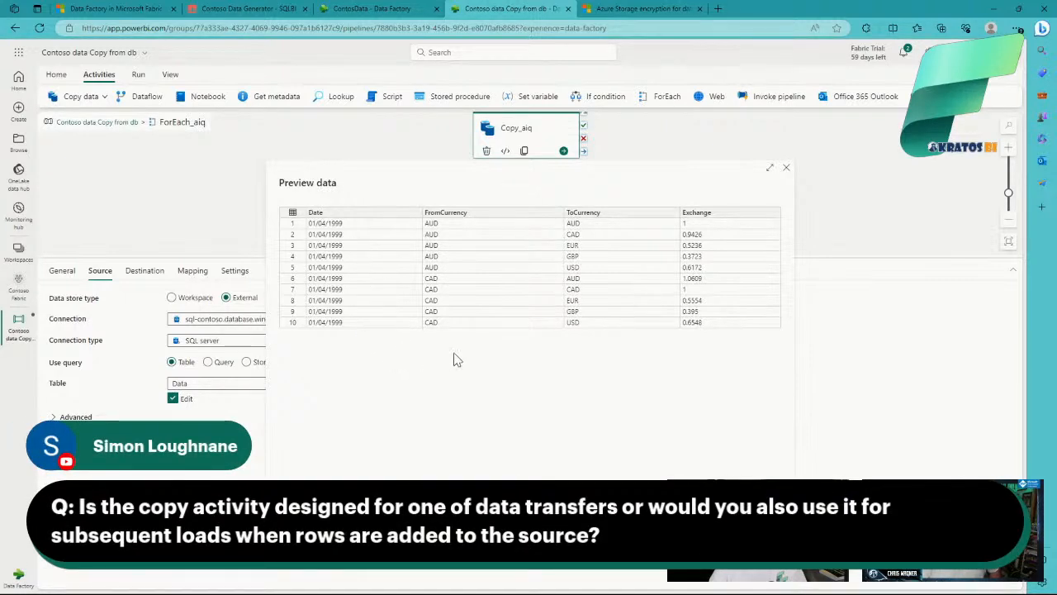
click(786, 171)
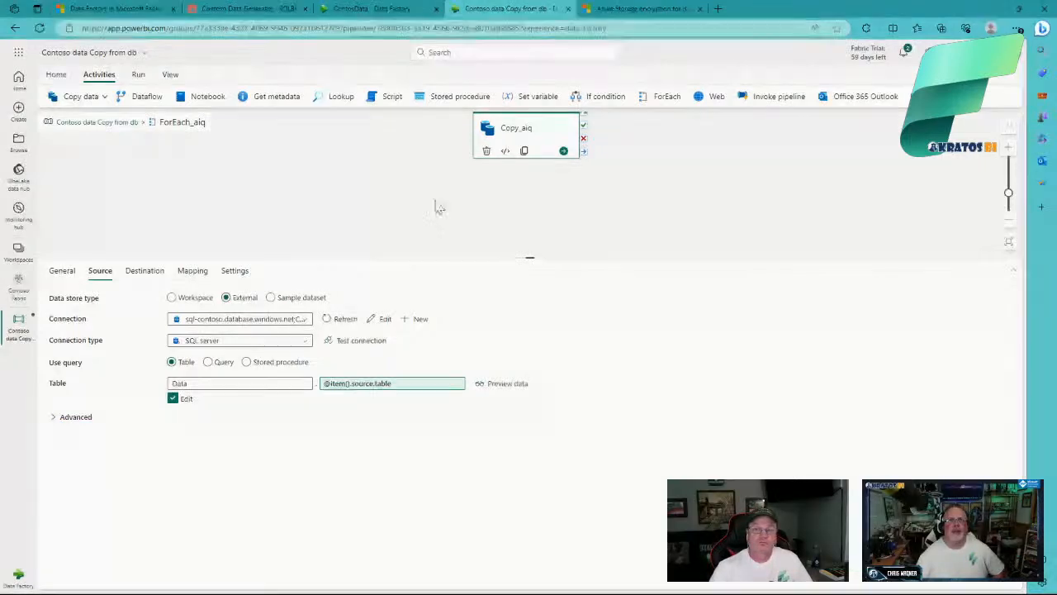
Step: Check Copy_aiq's Destination and Mapping expressions, then bring the Notepad++ JSON file back up
click(147, 273)
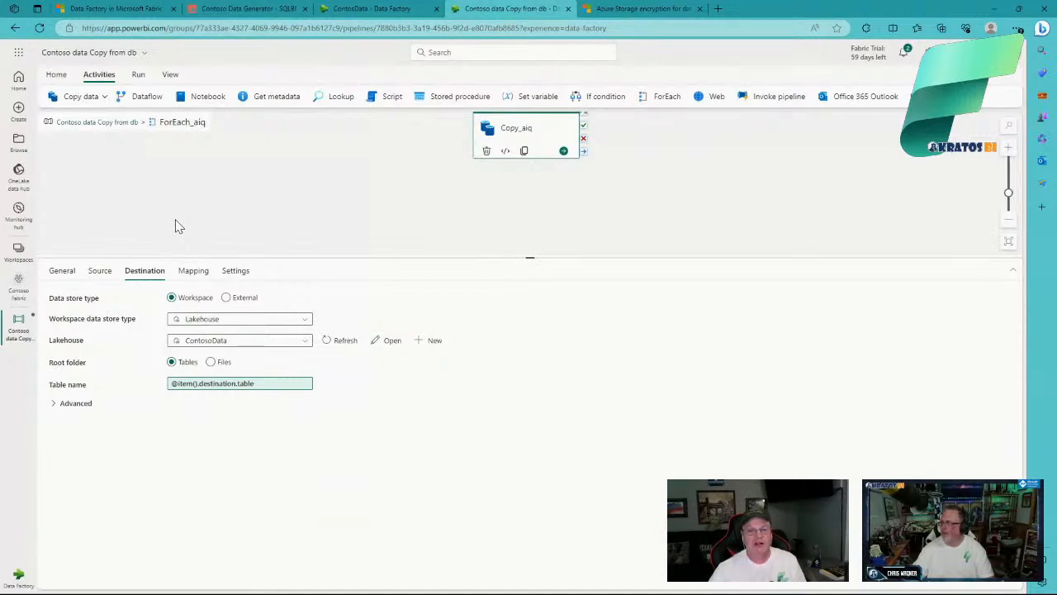
click(195, 276)
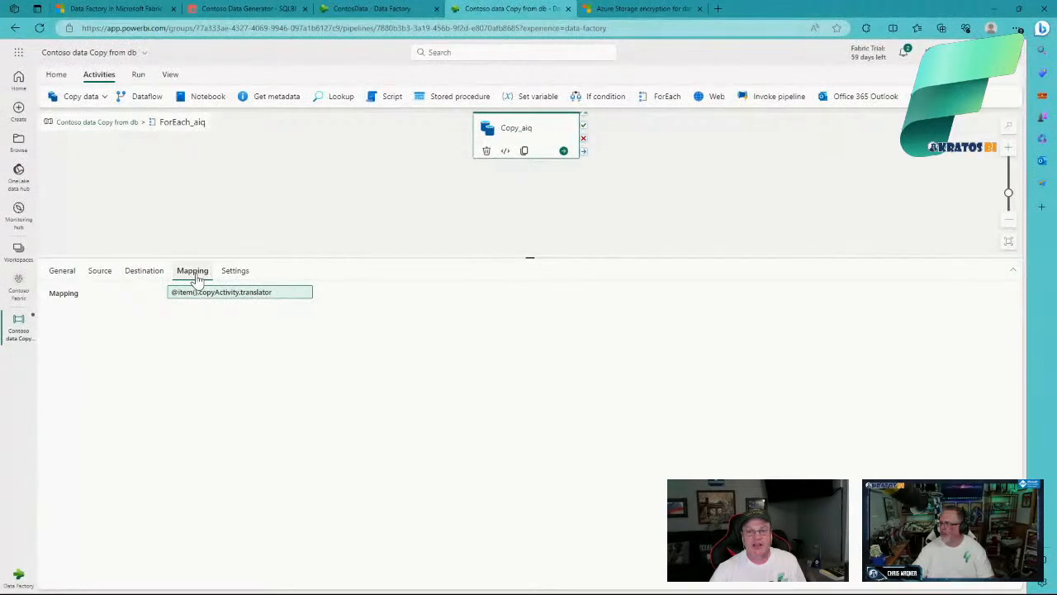
key(alt+Tab)
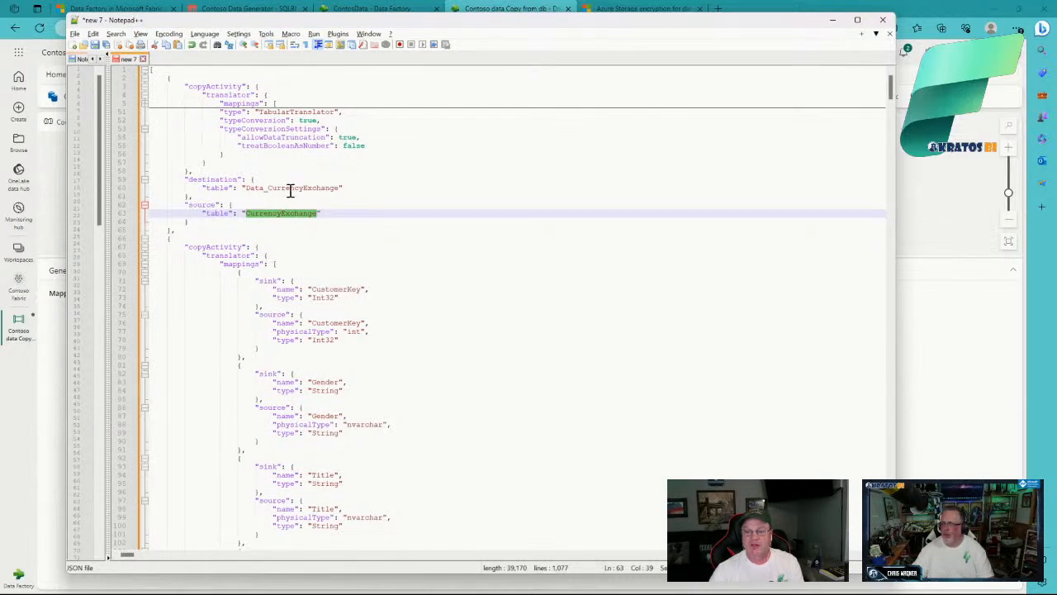
Step: Scroll through the JSON table mappings, then switch to the ContosoData pipeline's browser tab
scroll(290, 191, down, 7)
scroll(290, 191, up, 4)
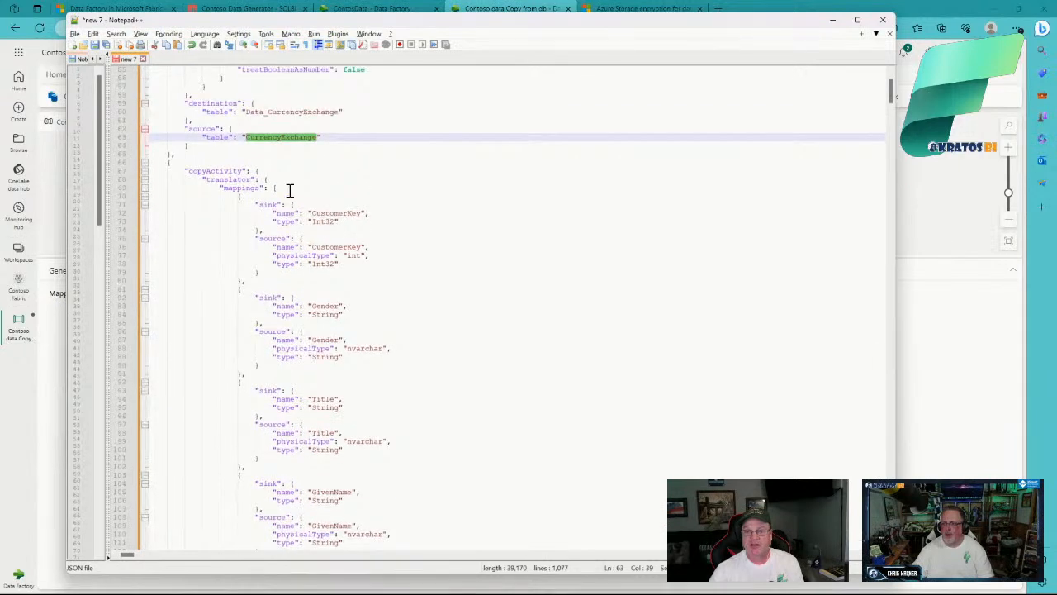
scroll(290, 191, up, 2)
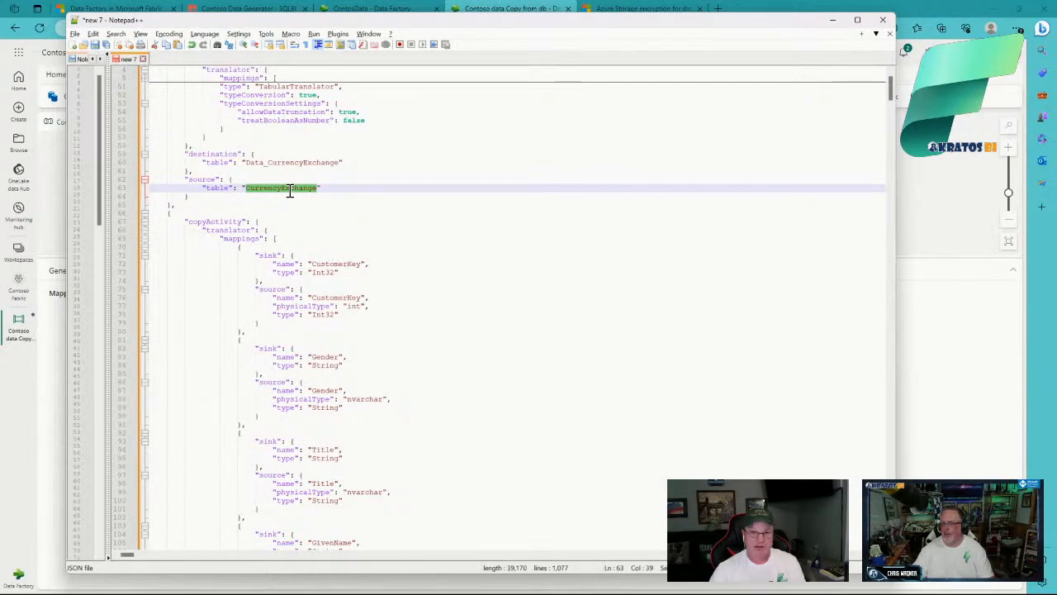
key(alt+Tab)
click(371, 10)
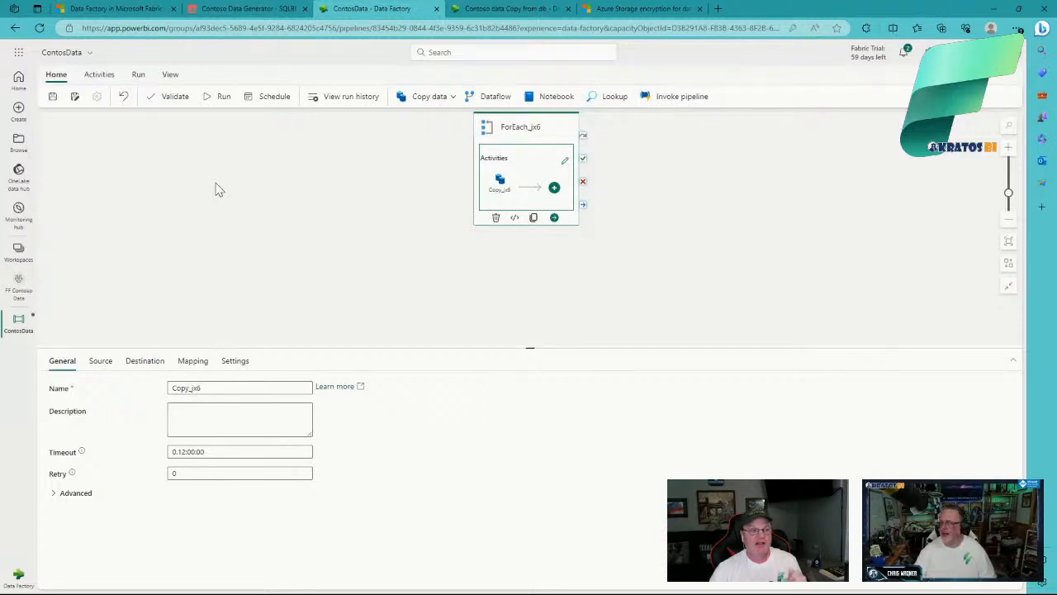
Step: Revisit the Contoso data Copy from db and ContosoData pipelines, then select copyActivity on JSON line 67
click(528, 9)
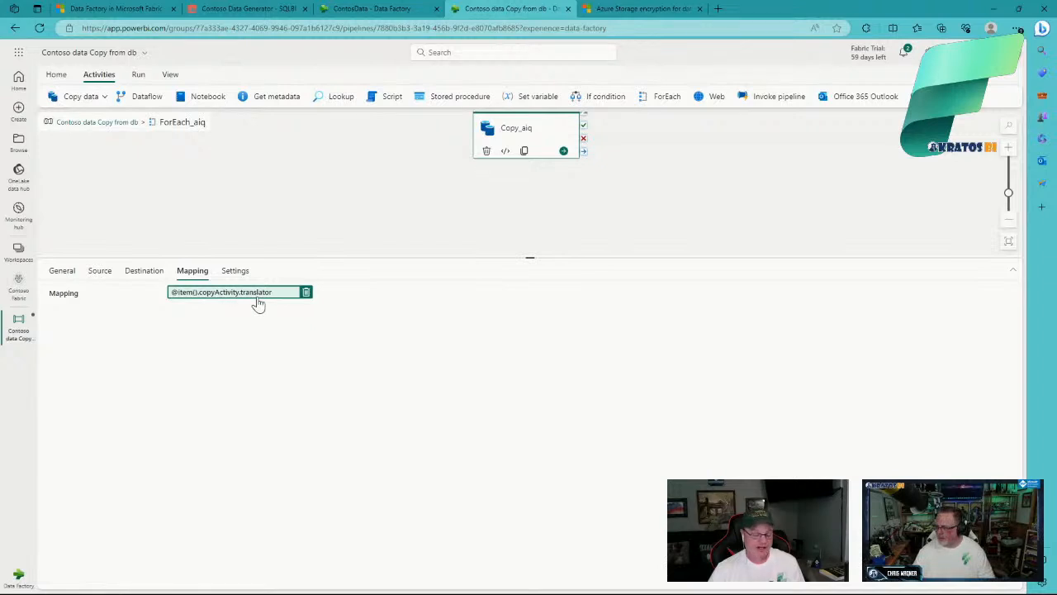
key(ctrl+shift+Tab)
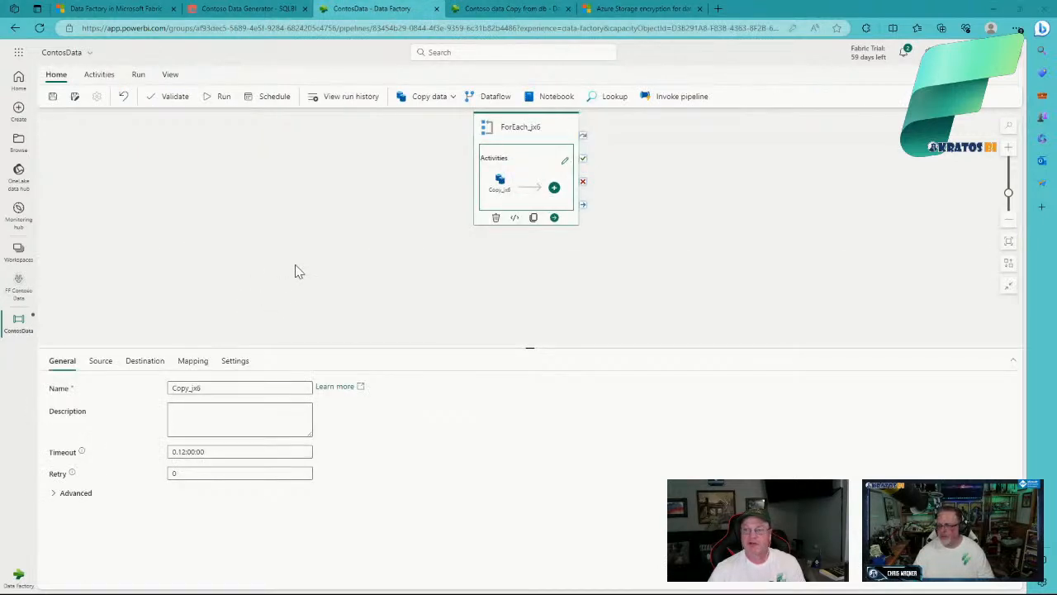
key(alt+Tab)
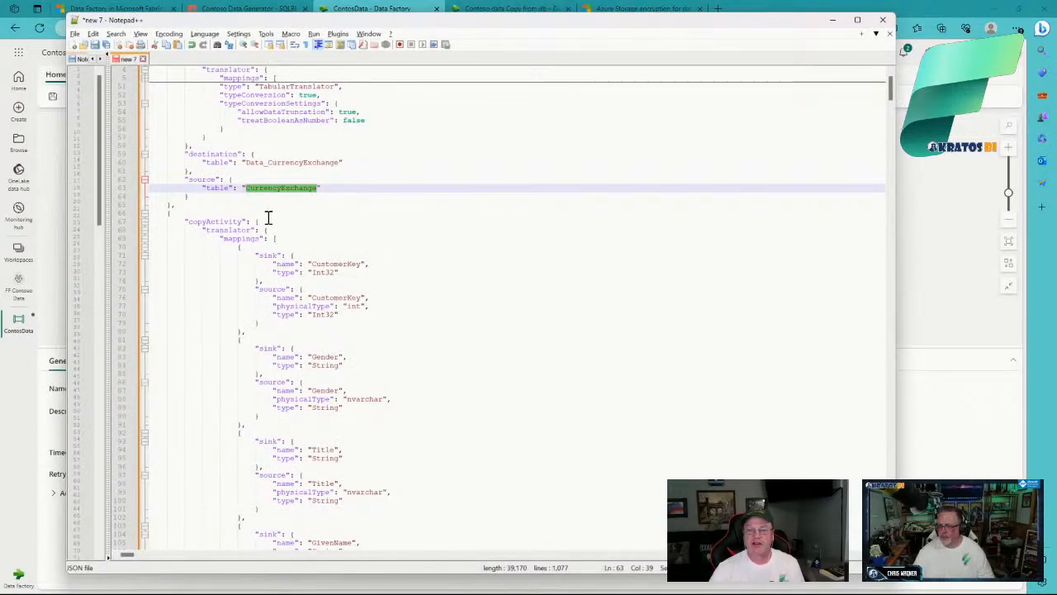
drag(189, 223, 245, 223)
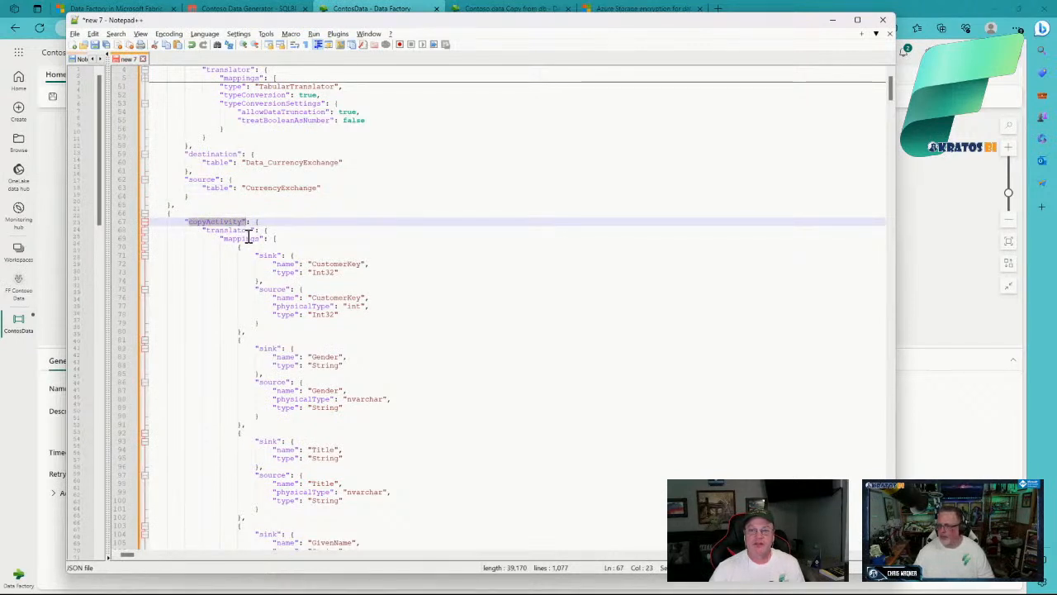
Step: Highlight the translator and mappings keys in the copyActivity block
double_click(243, 230)
click(247, 240)
double_click(247, 239)
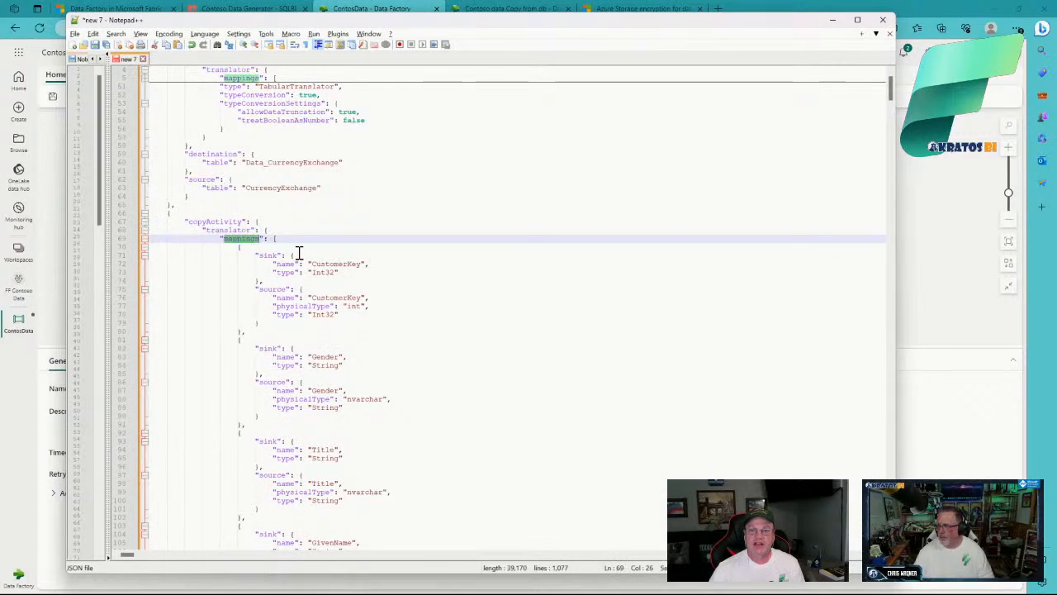
Step: Scroll down through the column mappings, then return to the ContosoData pipeline
scroll(347, 253, down, 4)
scroll(348, 255, down, 1)
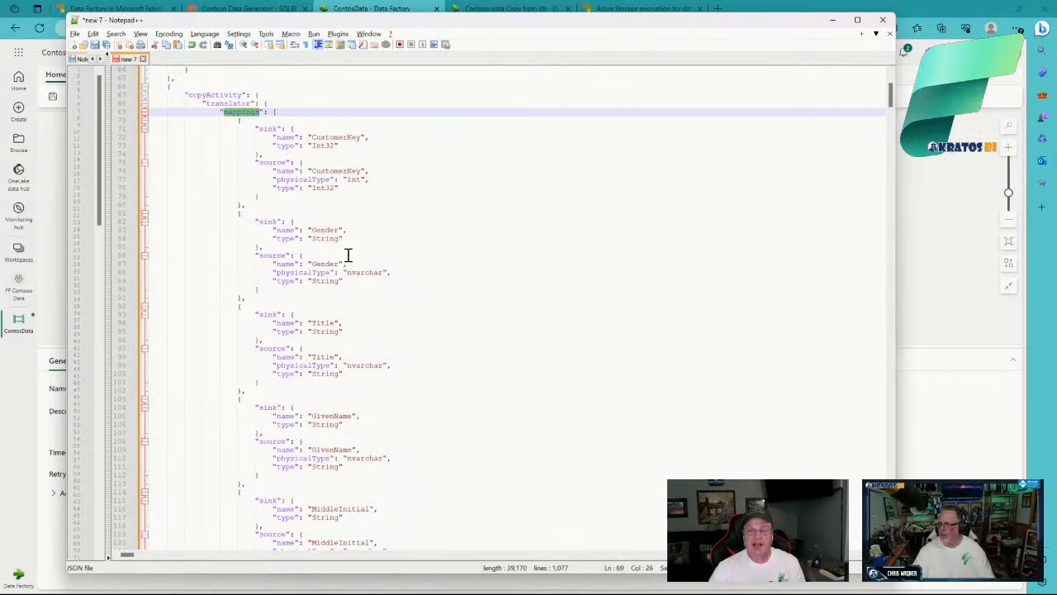
scroll(348, 255, down, 2)
scroll(348, 256, down, 2)
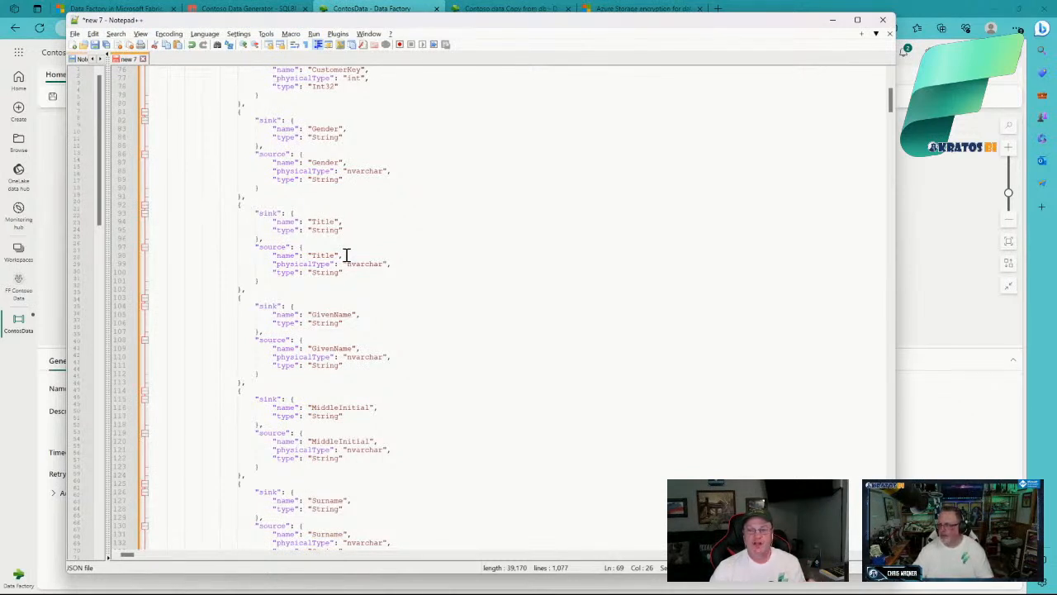
scroll(347, 254, down, 9)
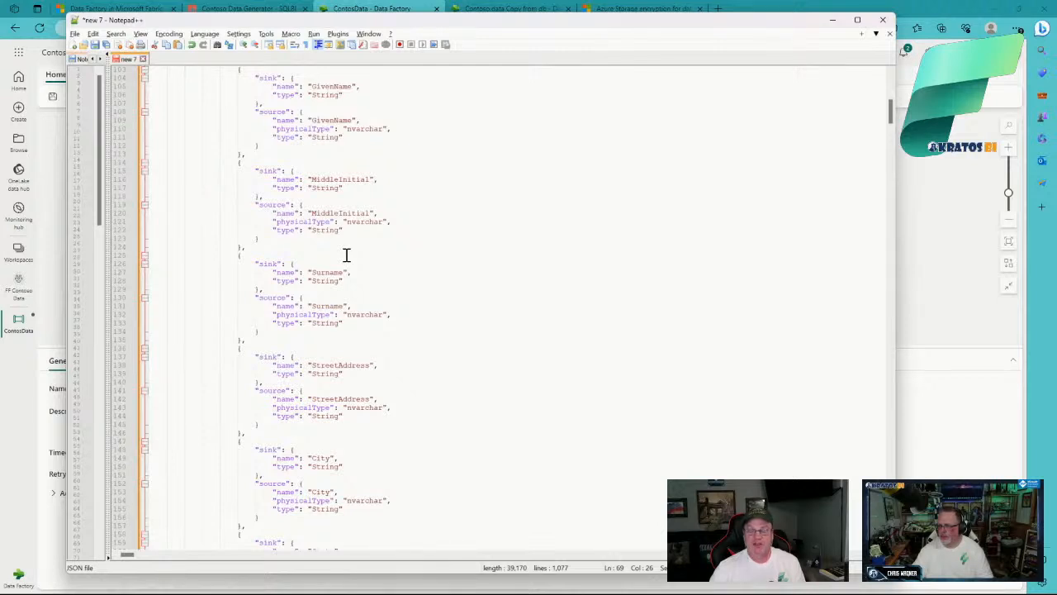
scroll(347, 255, down, 7)
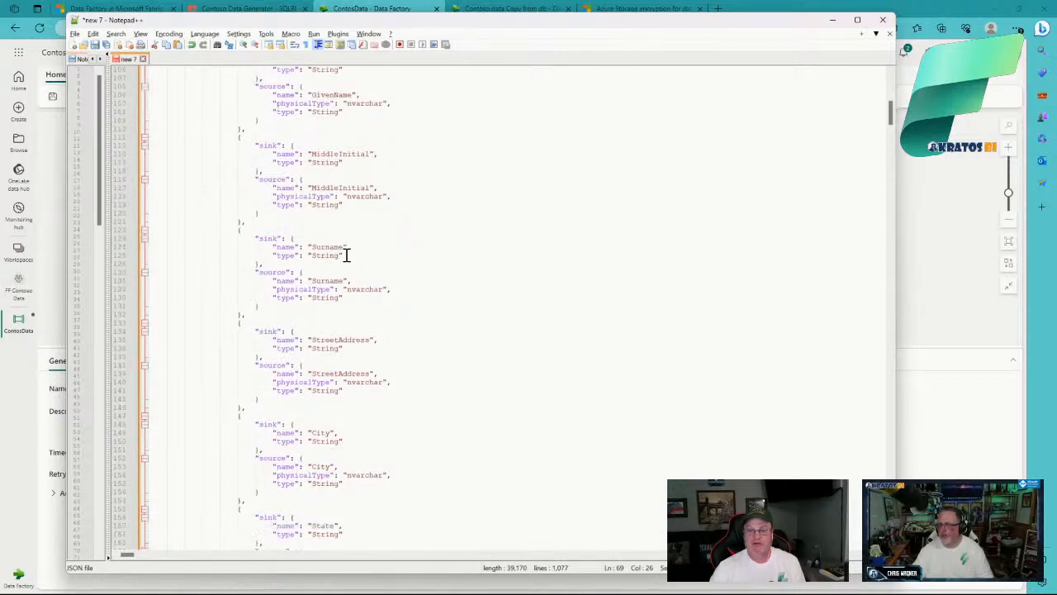
scroll(347, 254, down, 4)
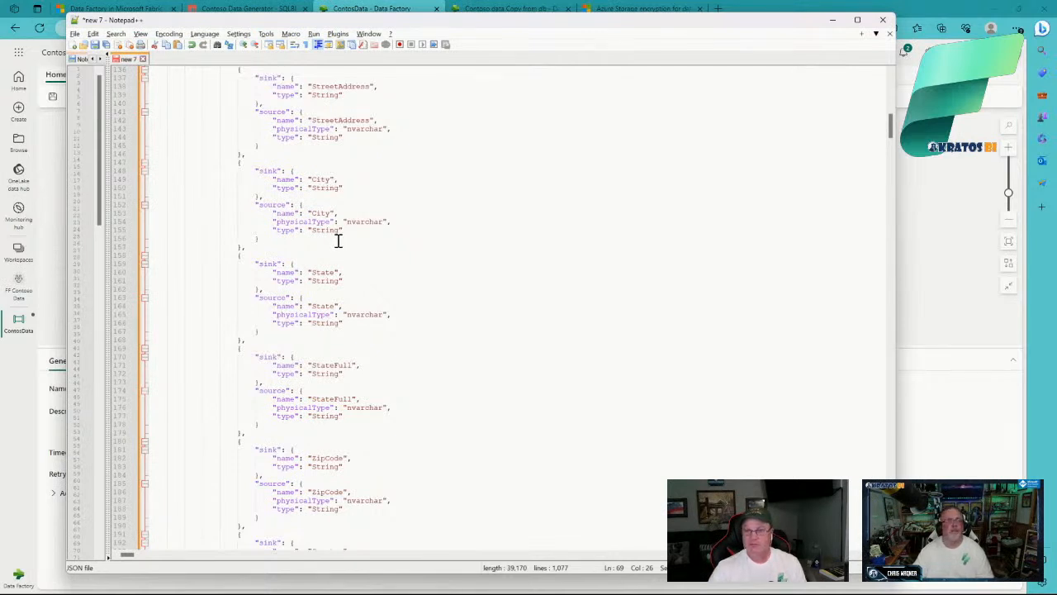
key(alt+Tab)
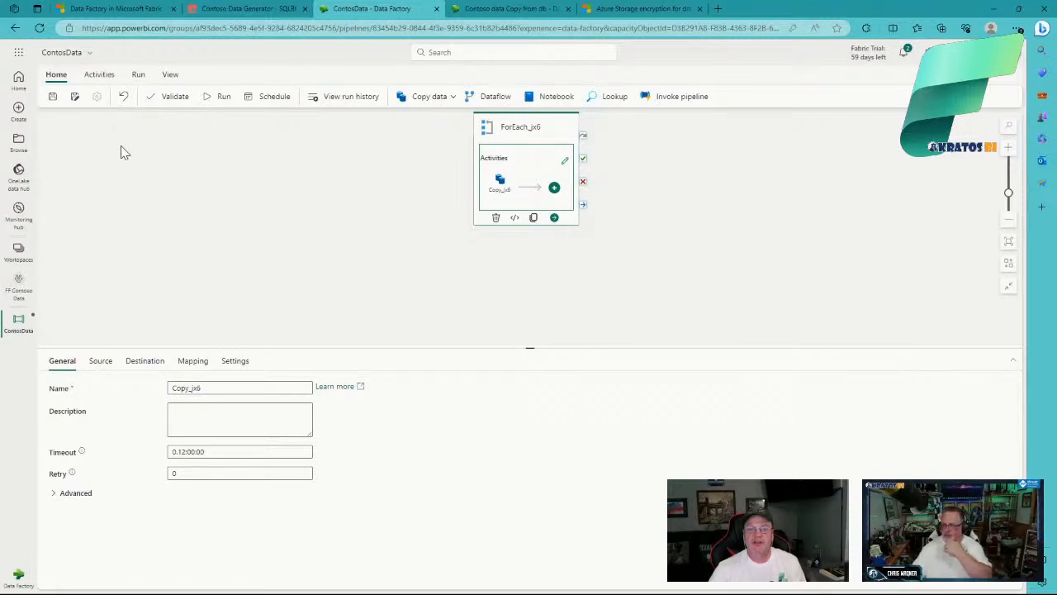
Step: Shift ForEach_jx6 right and place a new Notebook1 activity to its left
click(289, 267)
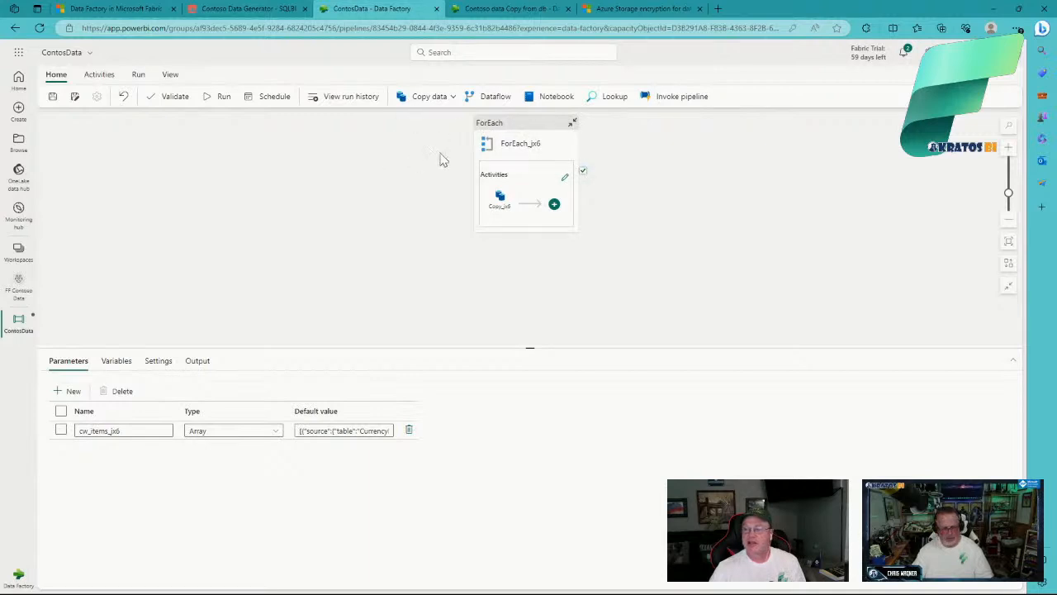
click(99, 76)
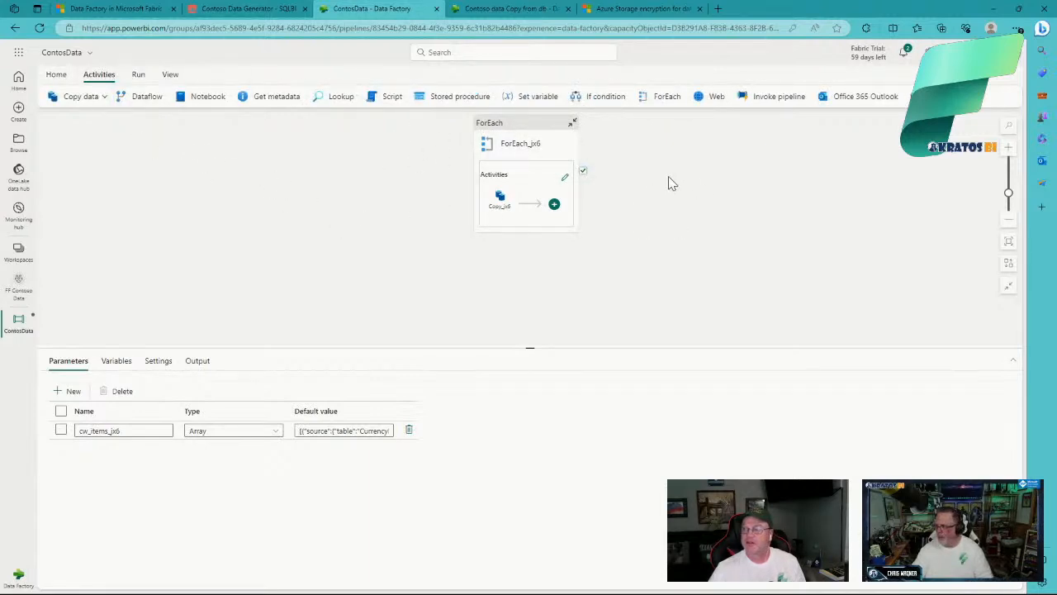
drag(528, 128, 583, 161)
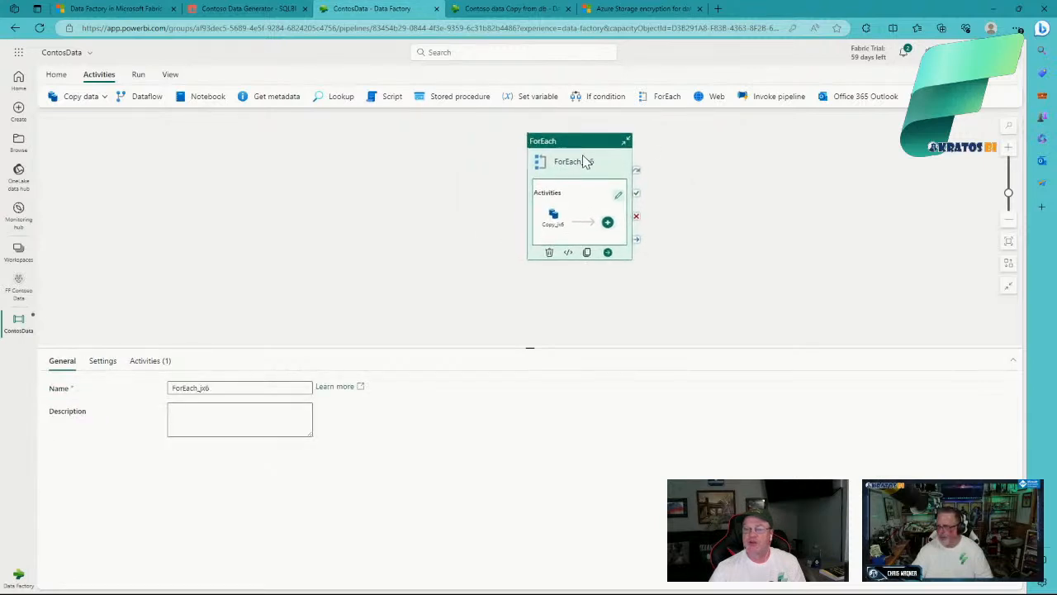
click(205, 99)
drag(732, 146, 525, 198)
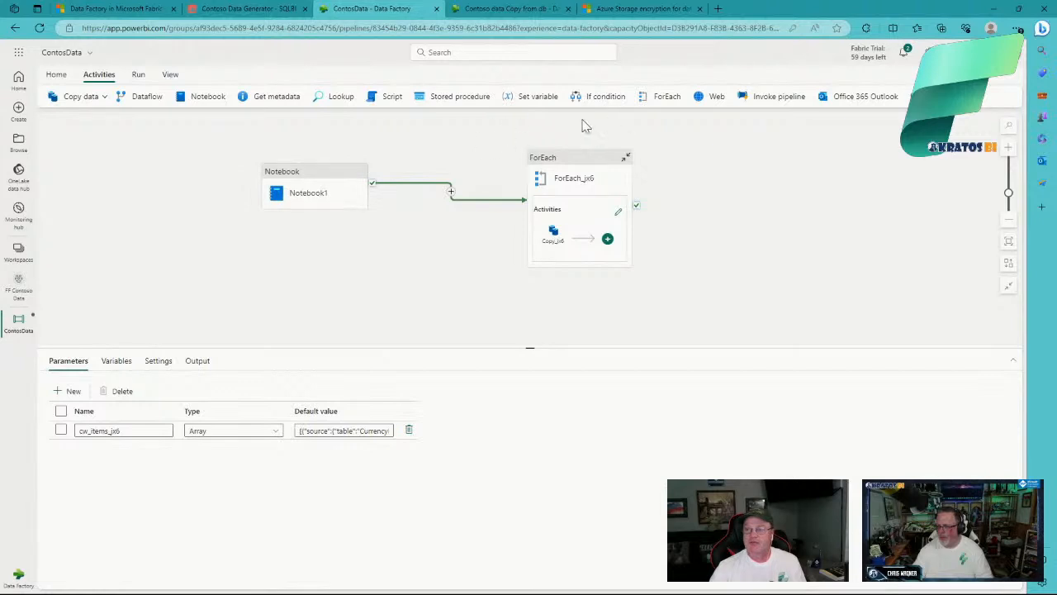
Step: Add Set variable1 below Notebook1, link its success to ForEach_jx6, and check the Output tab
click(535, 104)
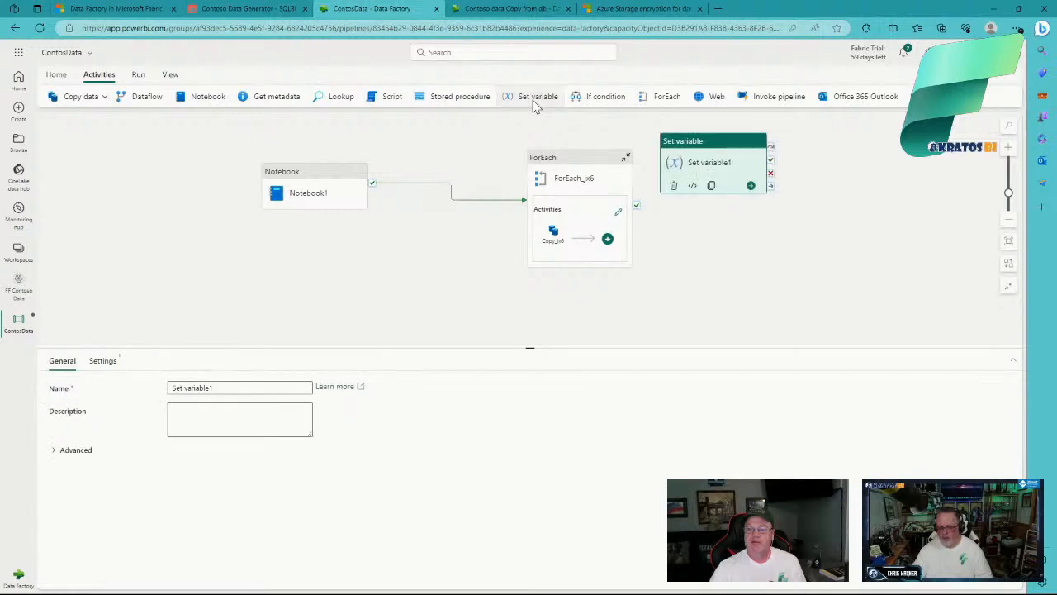
drag(692, 146, 315, 244)
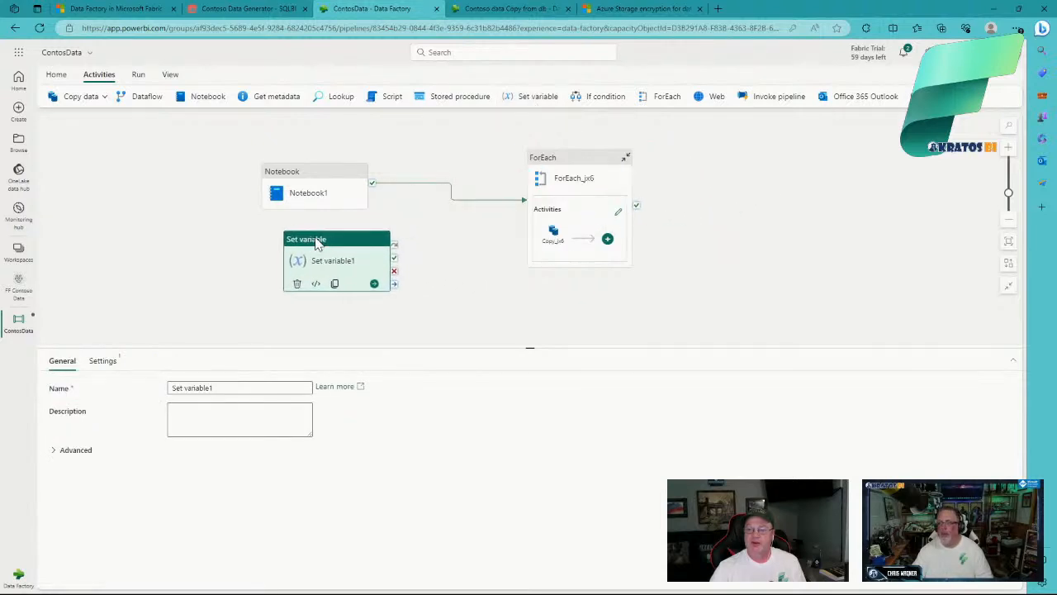
drag(395, 261, 528, 243)
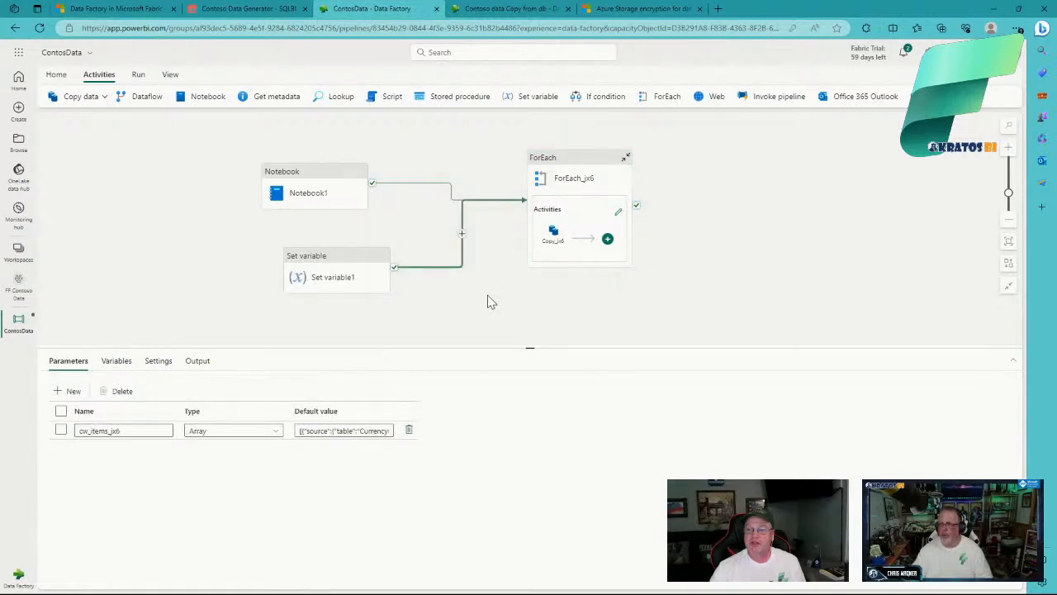
click(488, 297)
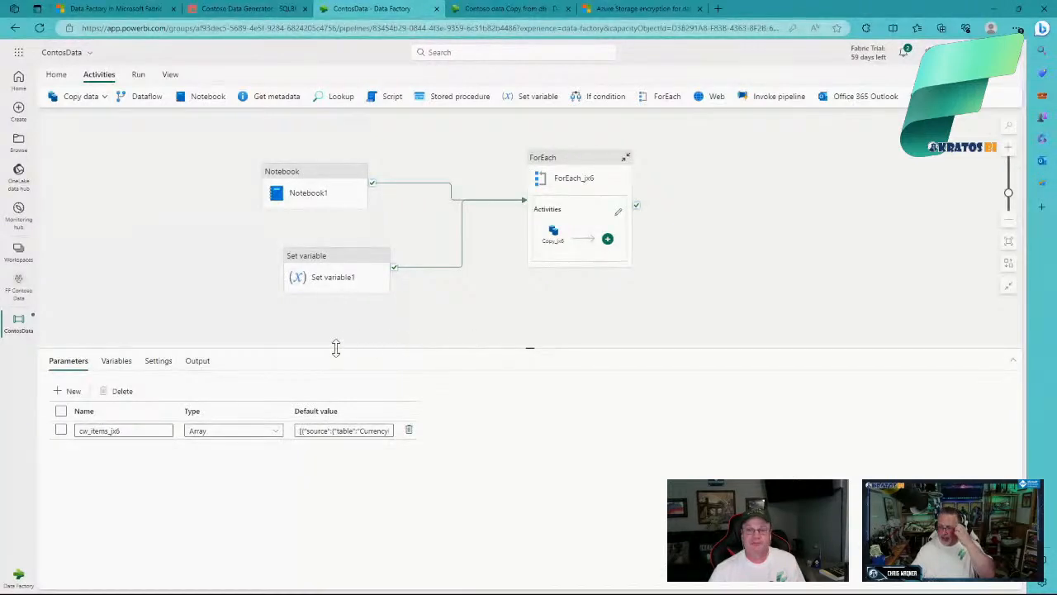
click(201, 366)
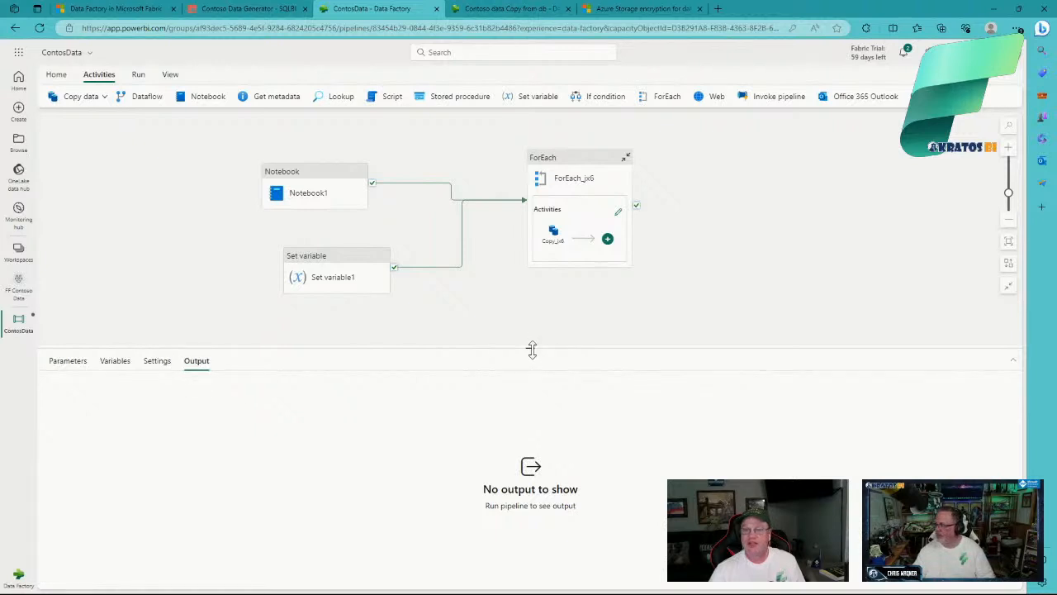
Step: Return to the Contoso data Copy from db pipeline's top level, check its Output, then open Monitoring hub
click(521, 10)
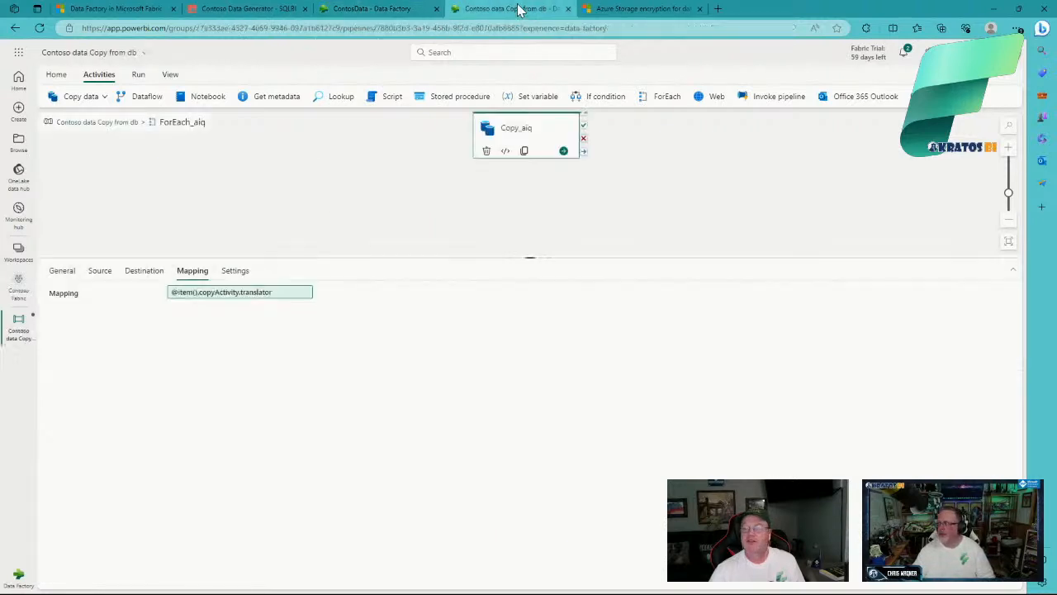
click(154, 210)
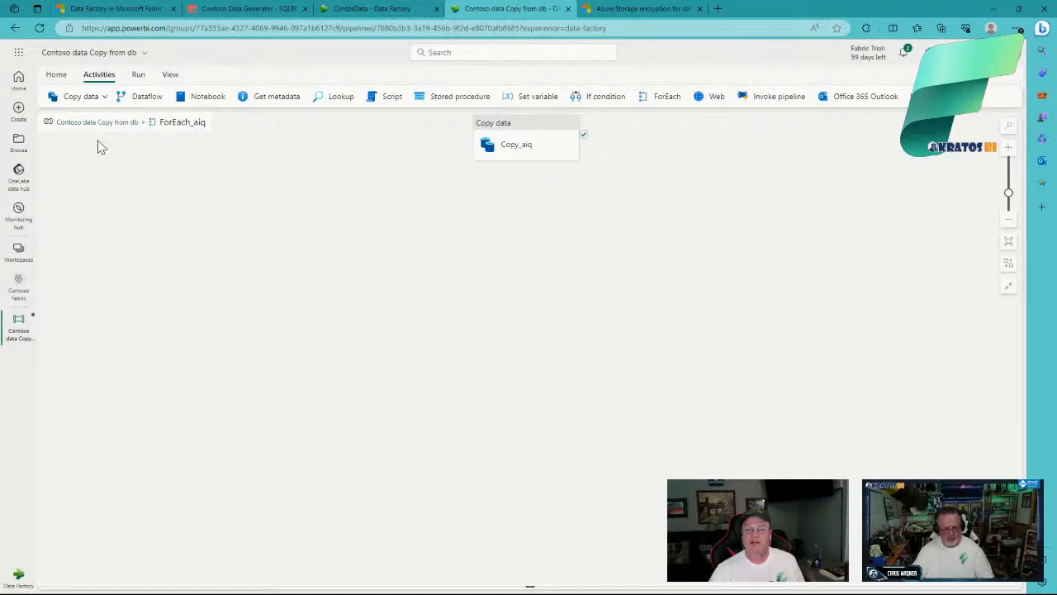
click(89, 123)
click(158, 221)
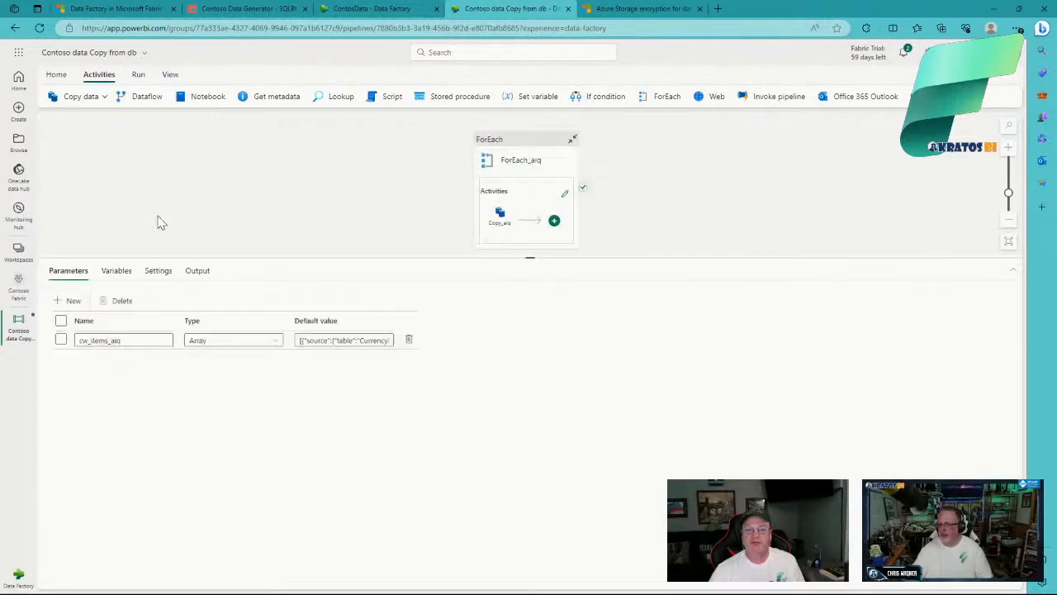
click(196, 272)
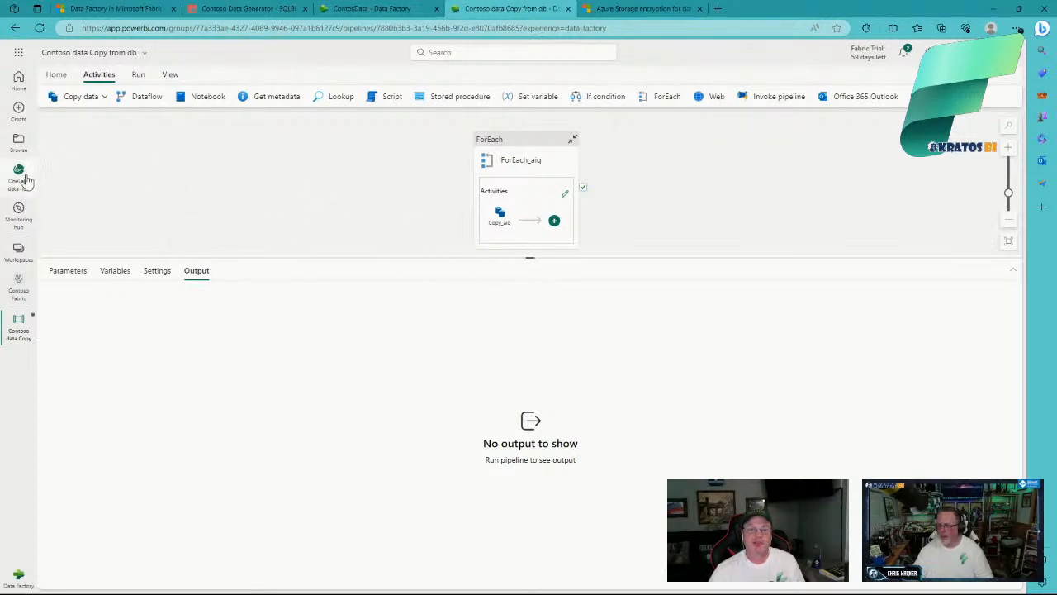
click(19, 213)
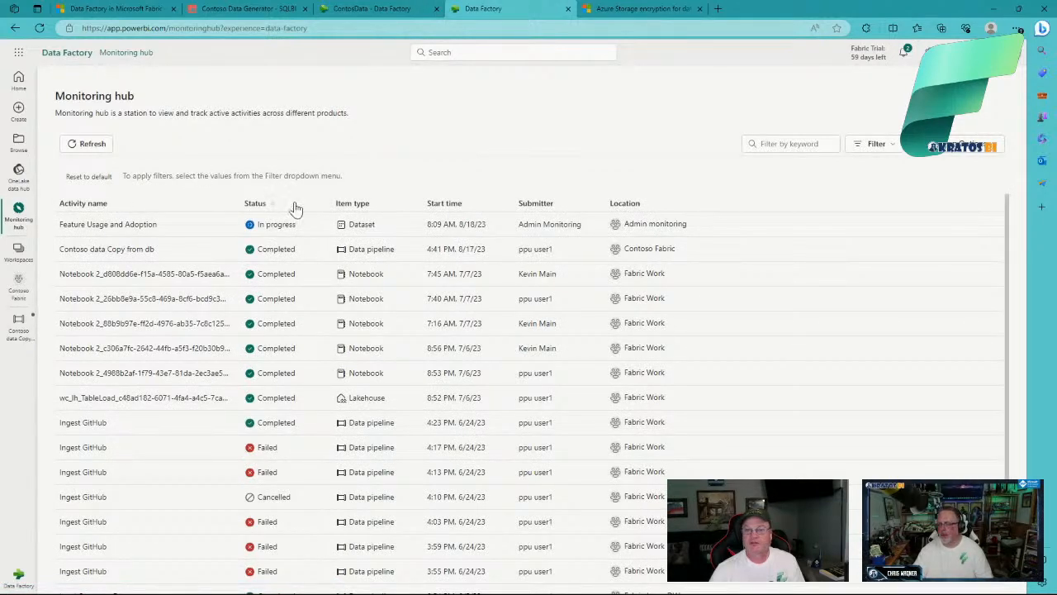
Step: Open the Contoso data Copy from db run's monitoring page and expand its 9 succeeded activity runs
click(117, 255)
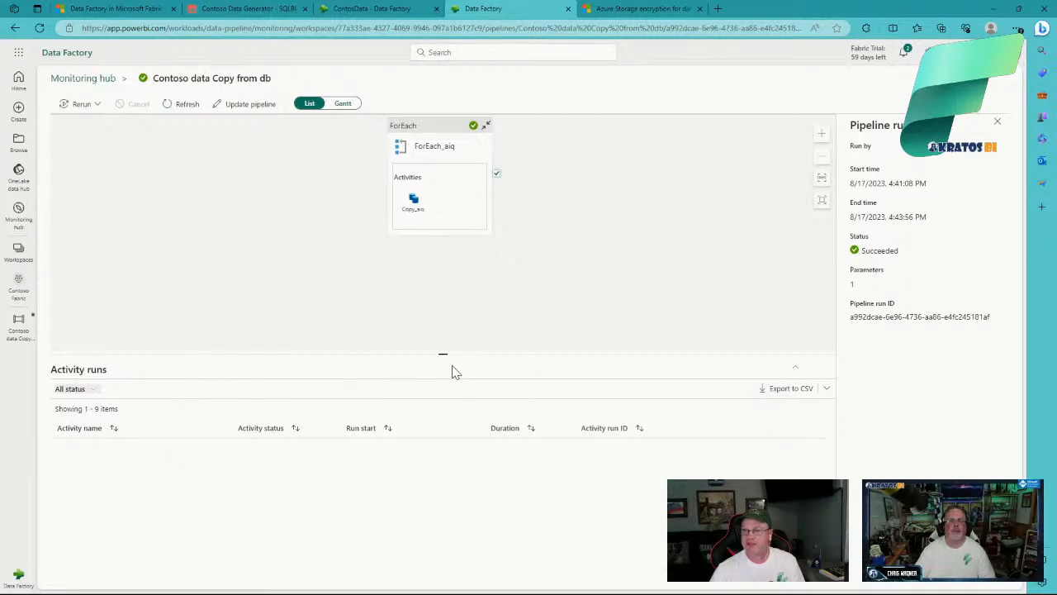
drag(441, 353, 438, 301)
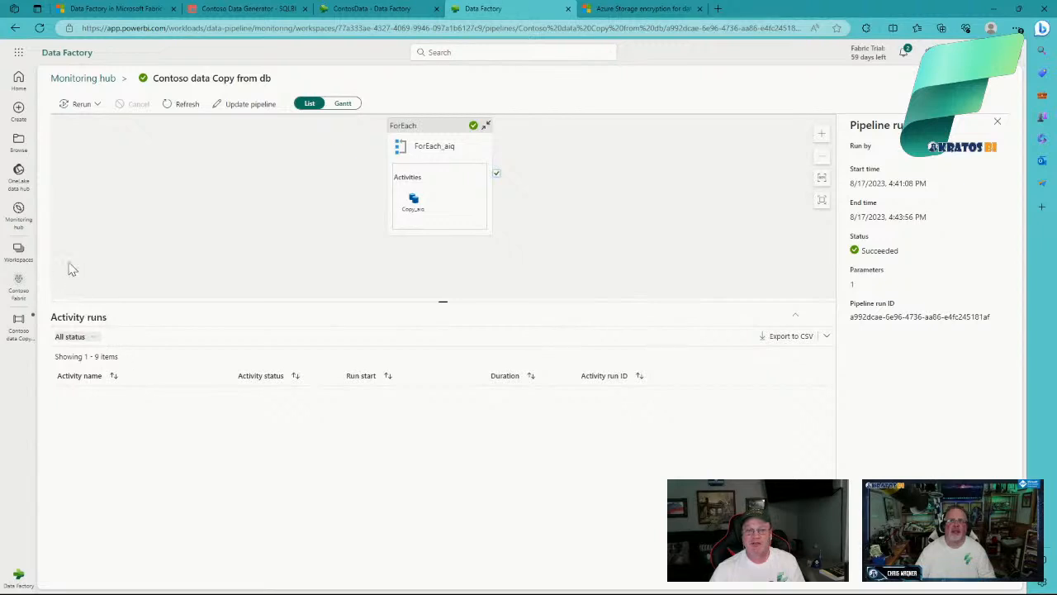
click(21, 214)
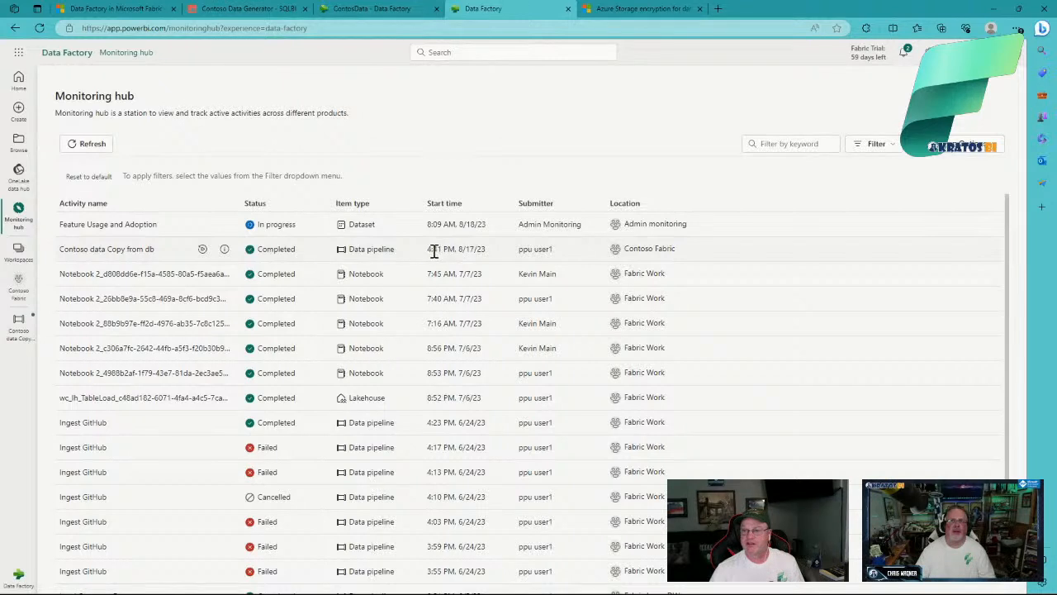
click(224, 249)
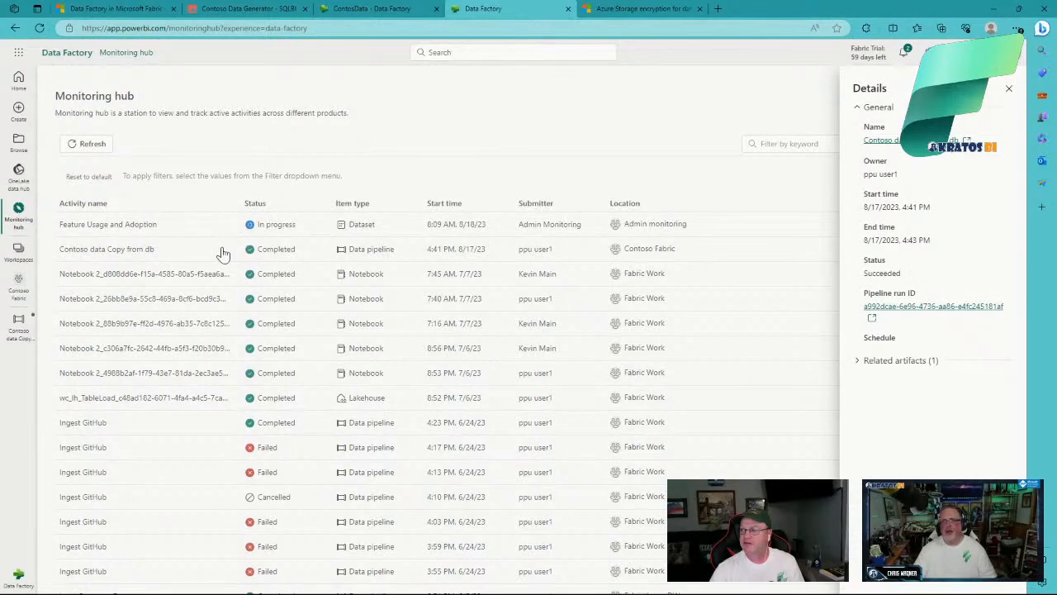
click(925, 308)
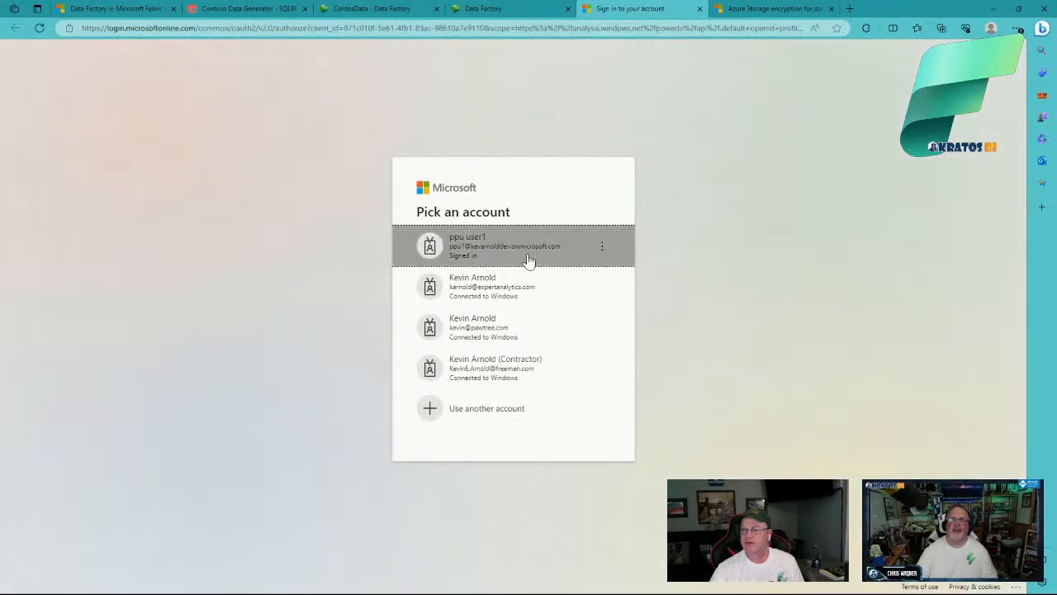
click(528, 262)
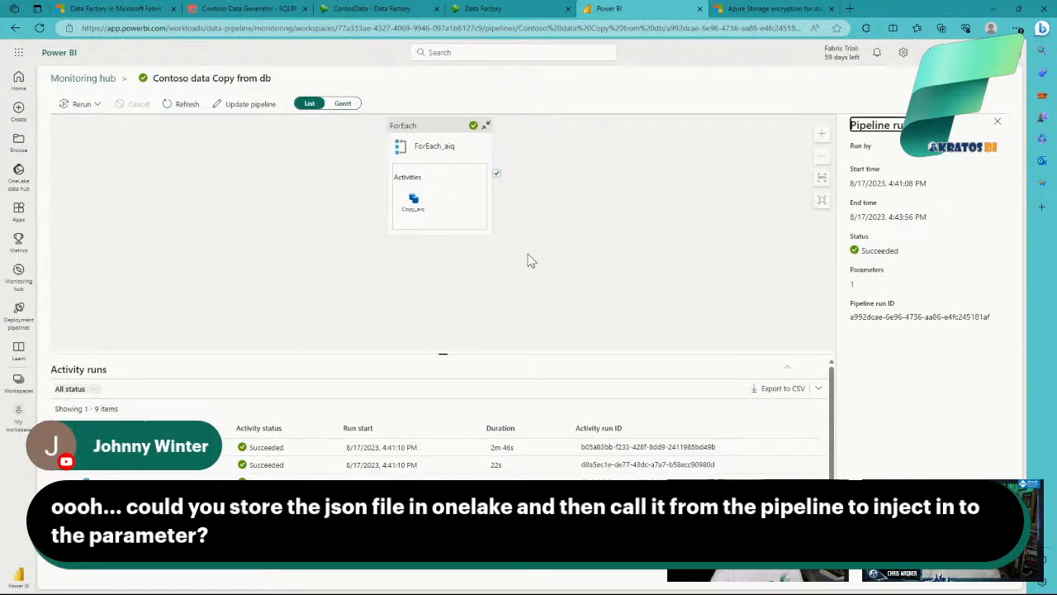
drag(446, 353, 446, 260)
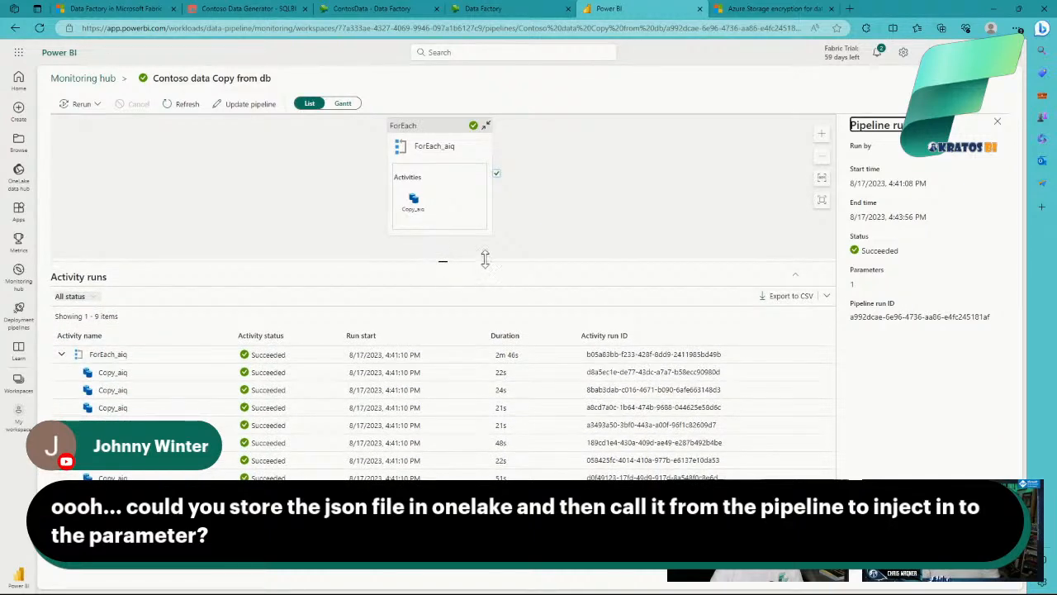
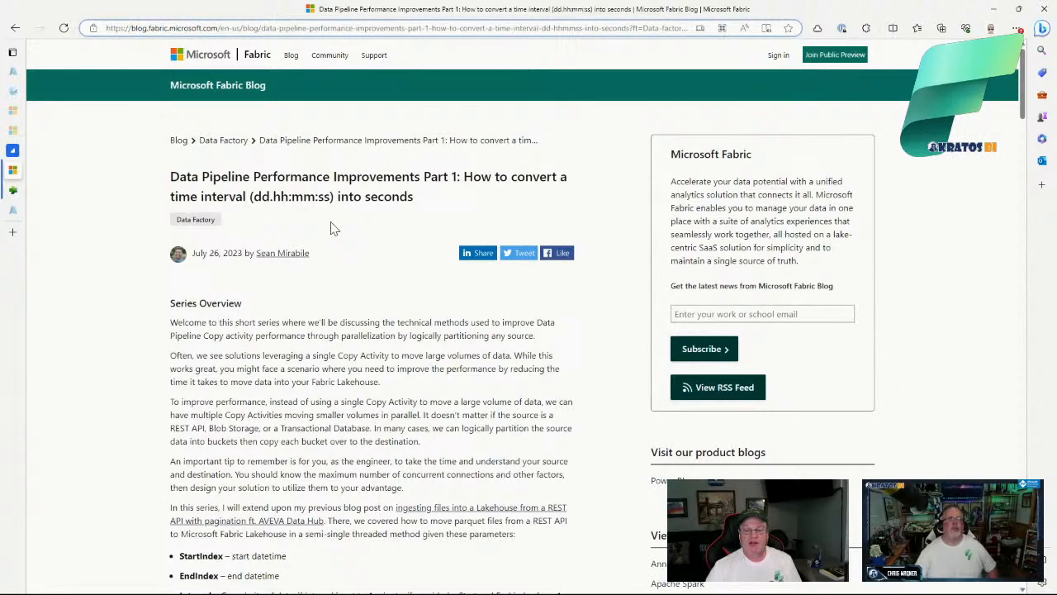
Step: Scroll through the Part 1 Data Pipeline Performance overview, then go back to the Part 2 JSON-array post
scroll(337, 223, down, 2)
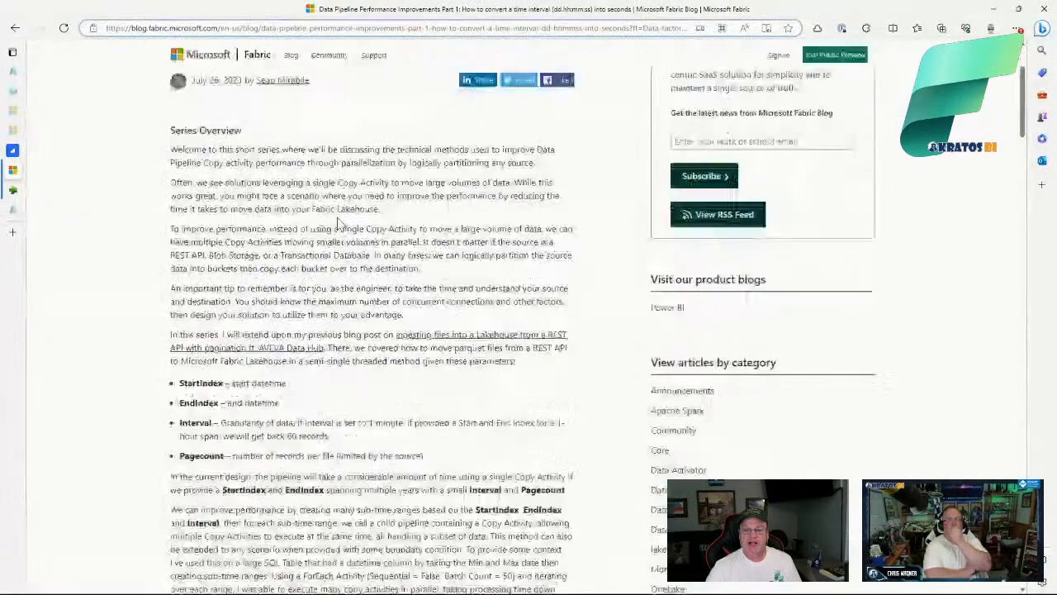
scroll(337, 225, down, 2)
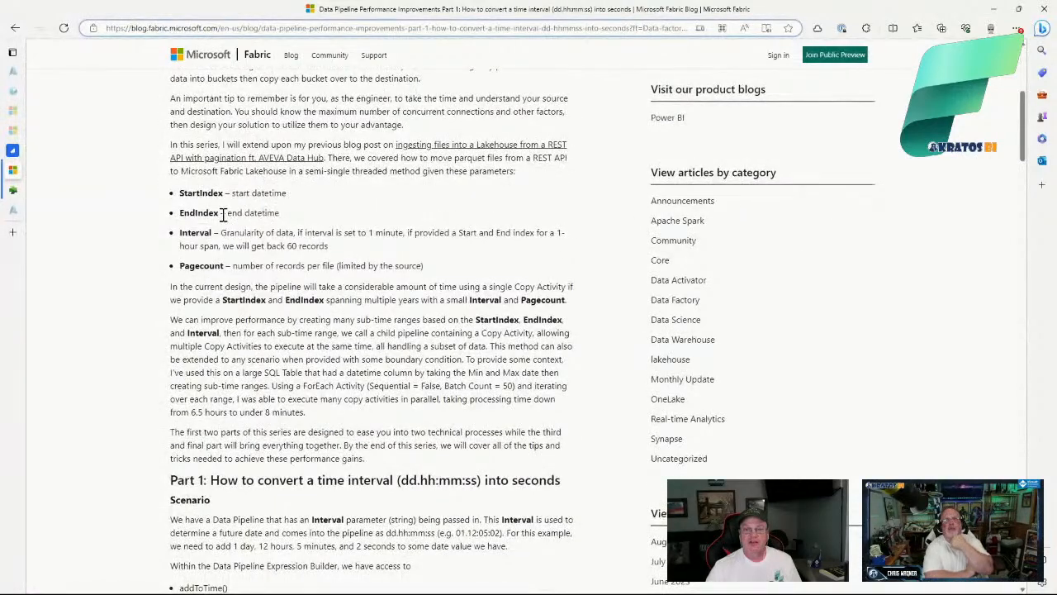
scroll(349, 219, down, 3)
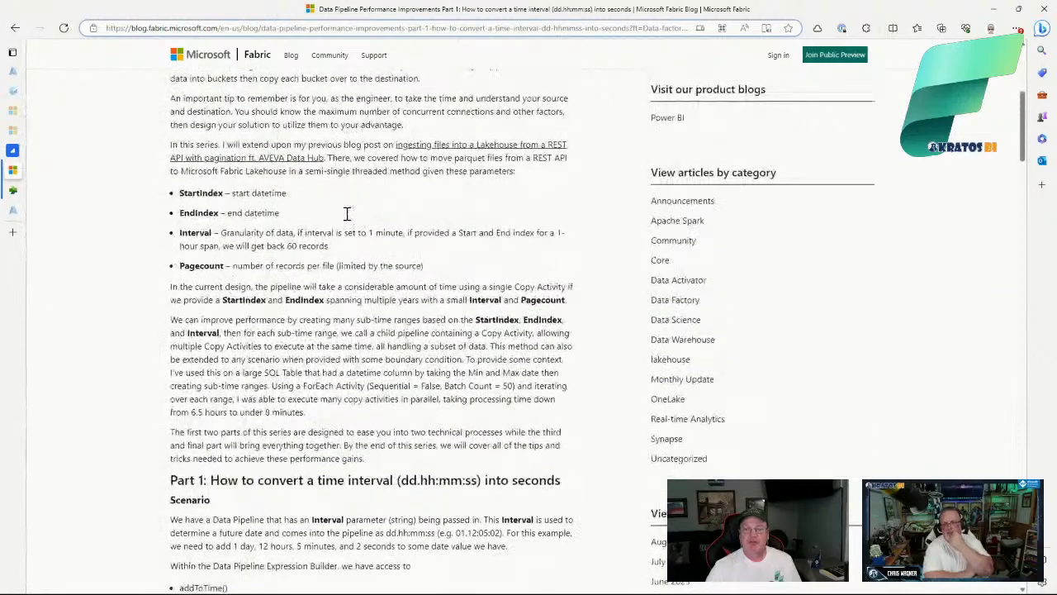
scroll(347, 213, up, 3)
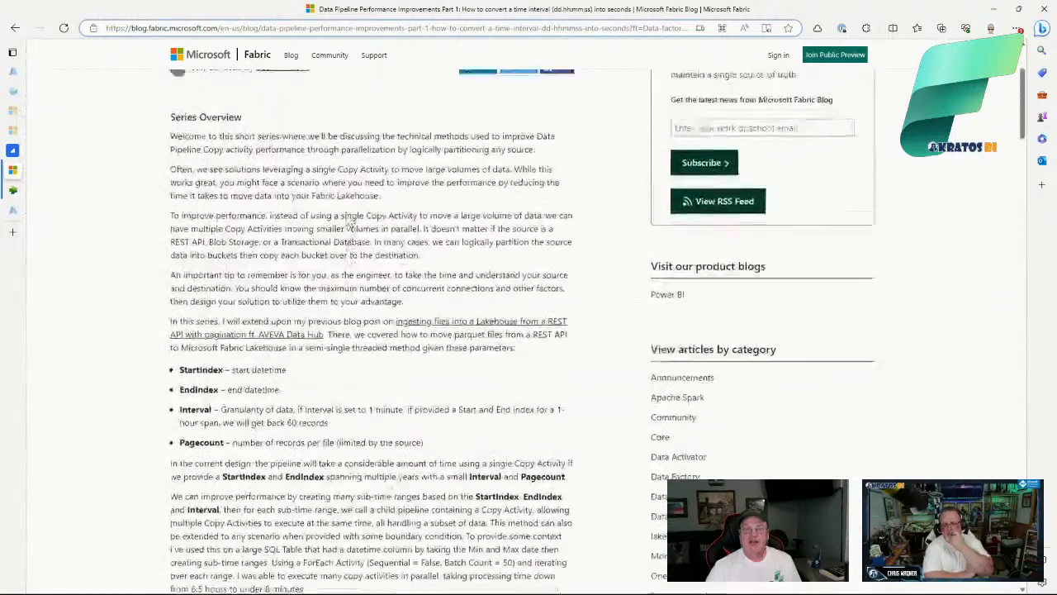
click(15, 30)
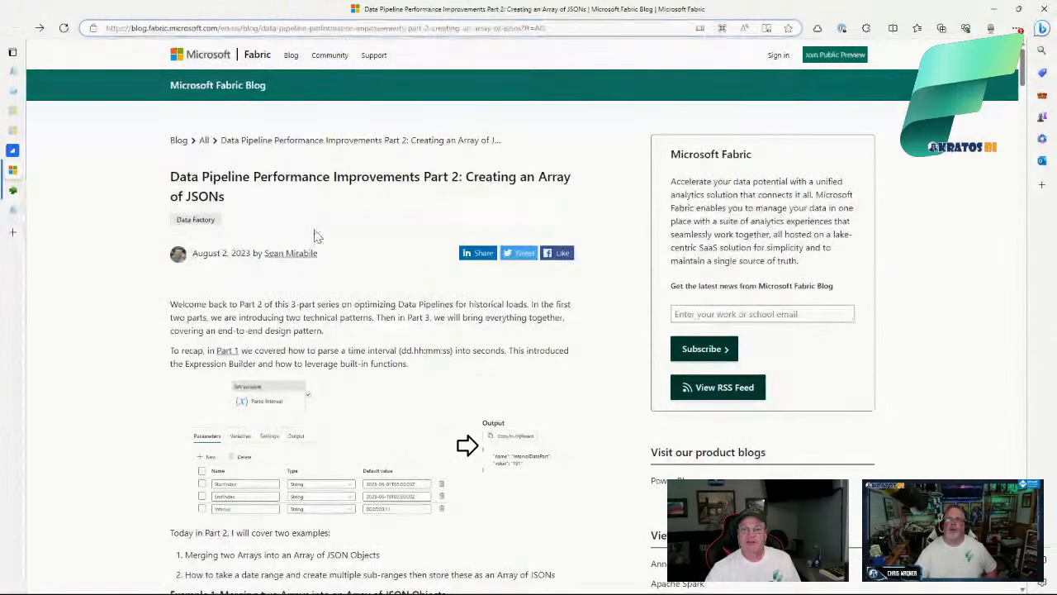
Step: Skim the Part 2 array-of-JSONs examples, then minimize the browser to show the succeeded Contoso run
scroll(314, 237, down, 3)
scroll(314, 235, up, 3)
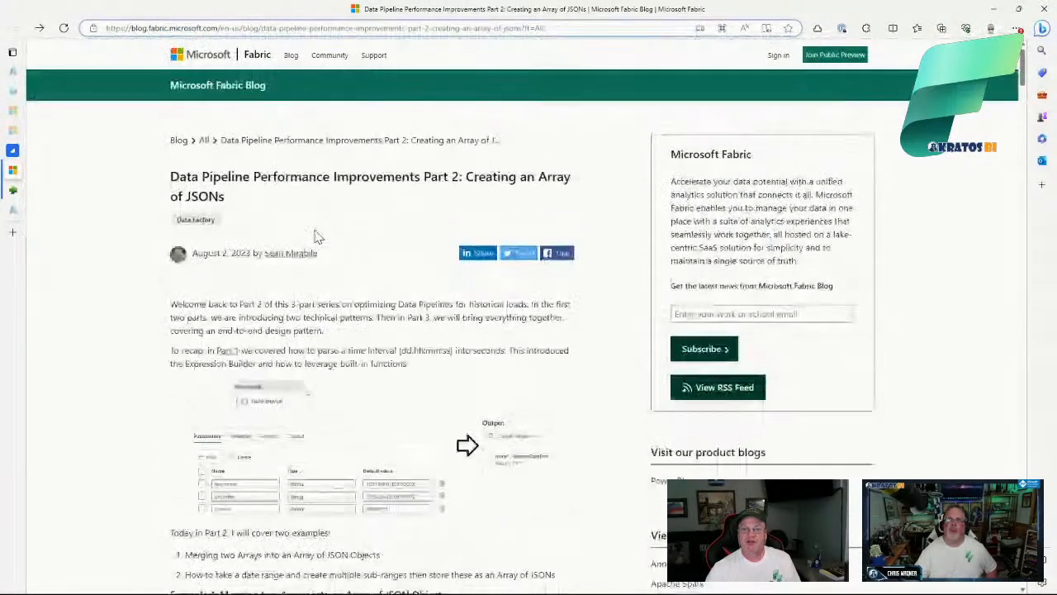
scroll(318, 238, down, 1)
scroll(318, 238, down, 5)
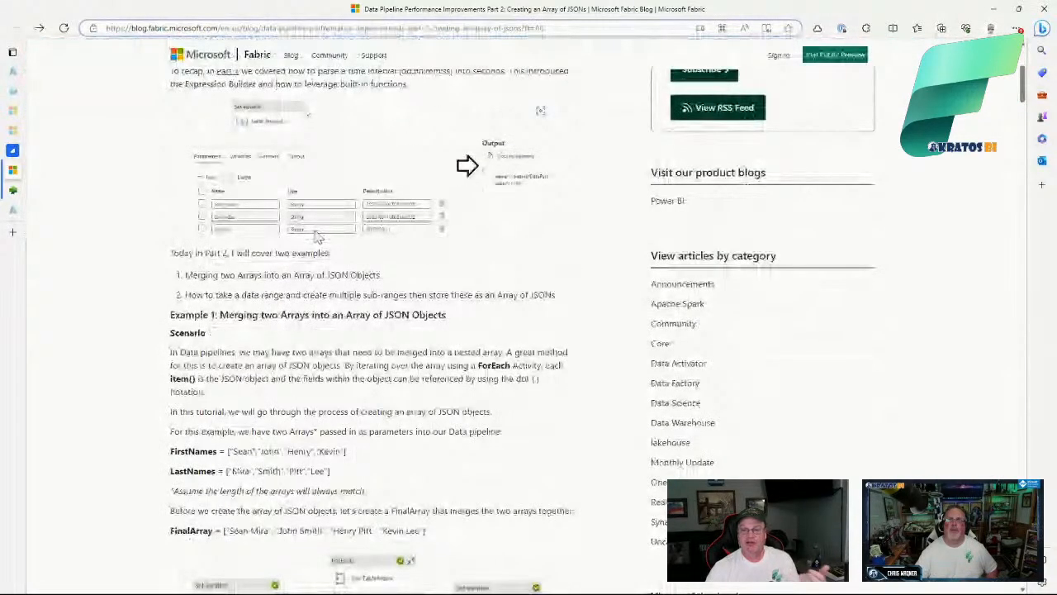
scroll(318, 238, down, 3)
scroll(316, 235, up, 3)
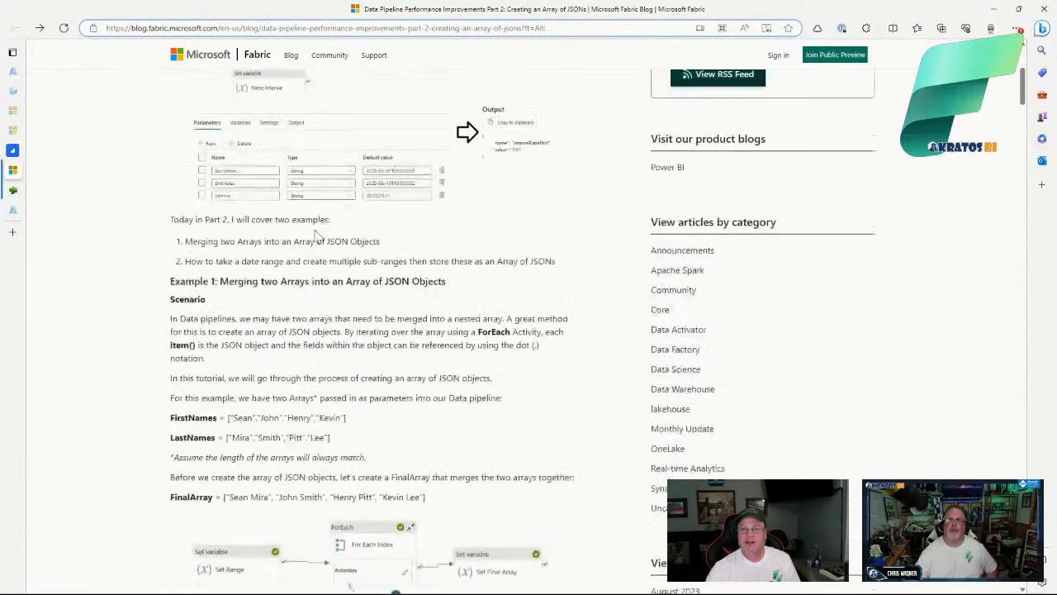
scroll(314, 237, up, 4)
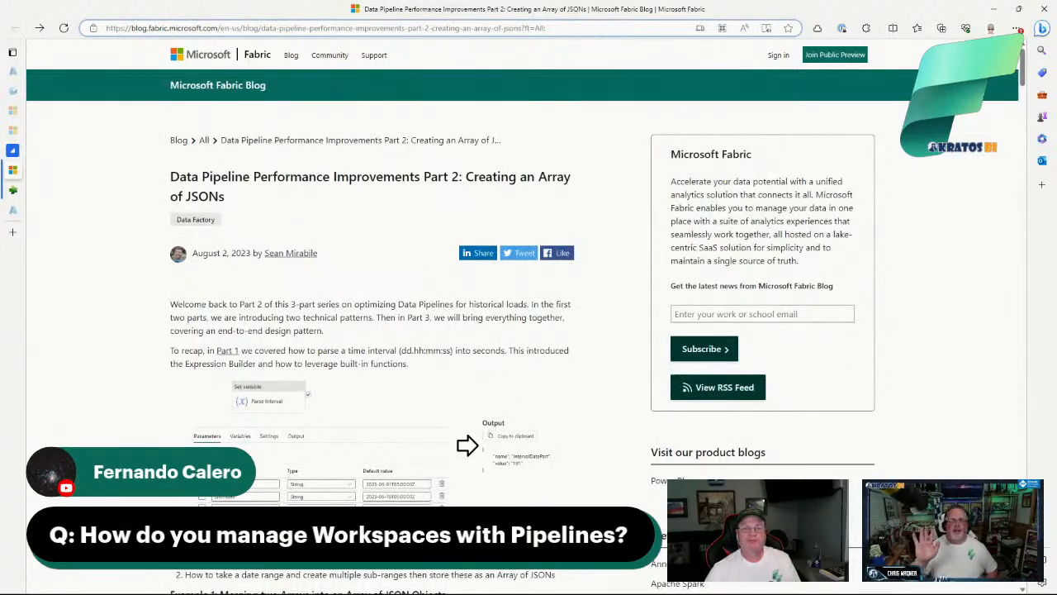
click(994, 10)
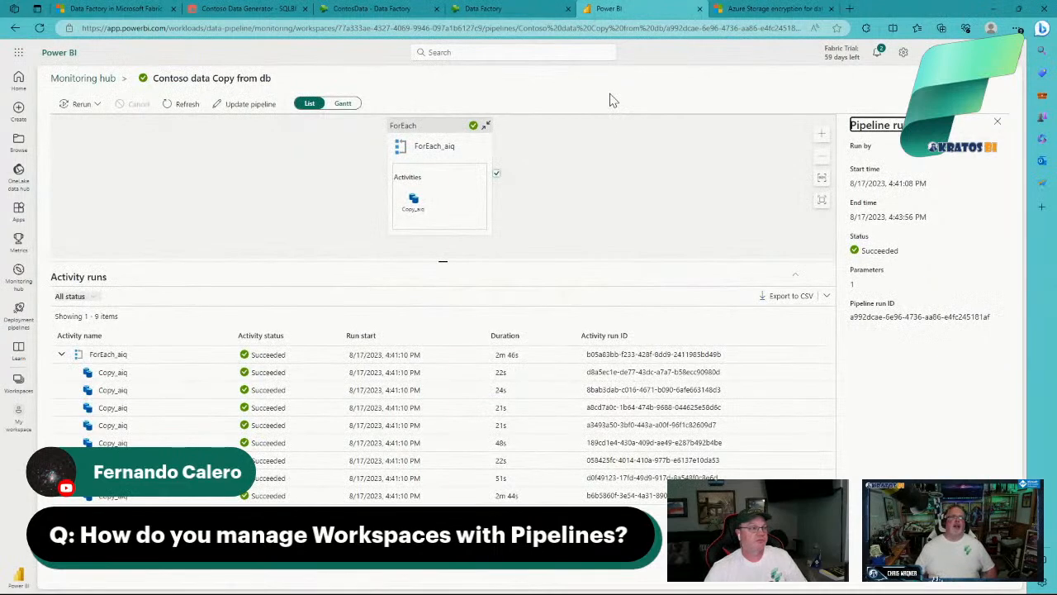